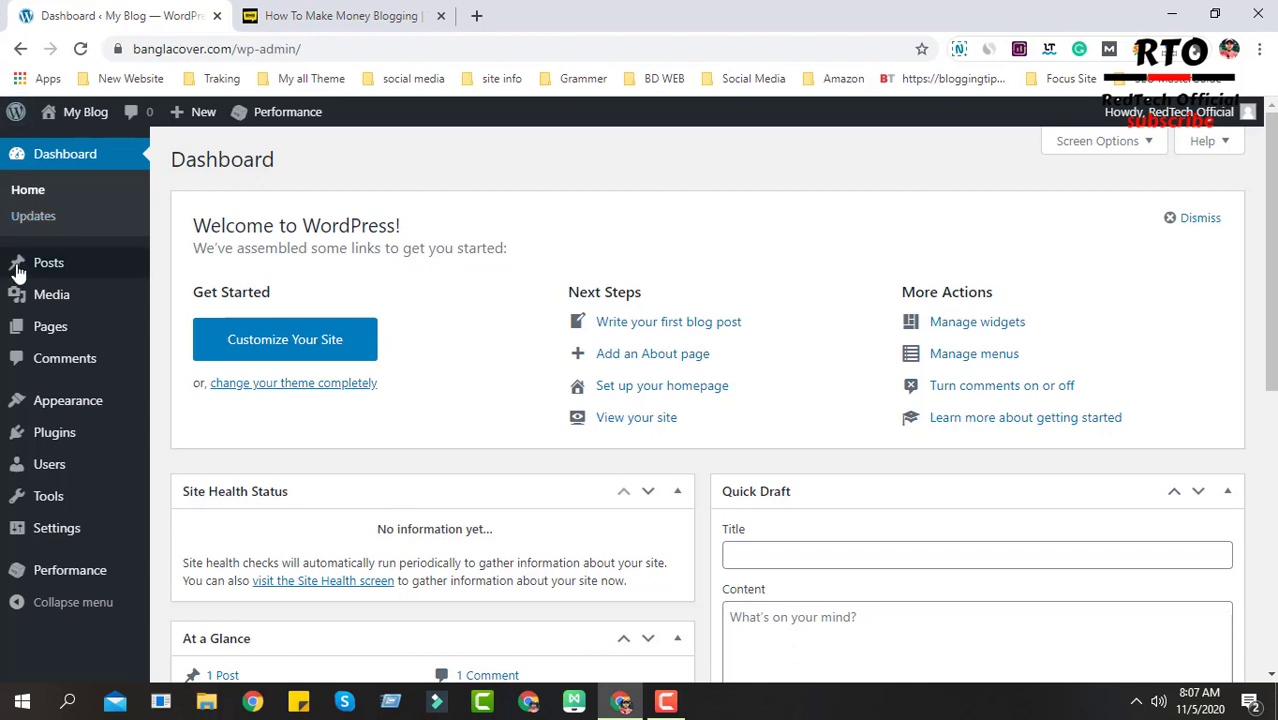
# Step: Open the list of all pages in a new browser tab and start adding a new page
pyautogui.moveTo(70, 330)
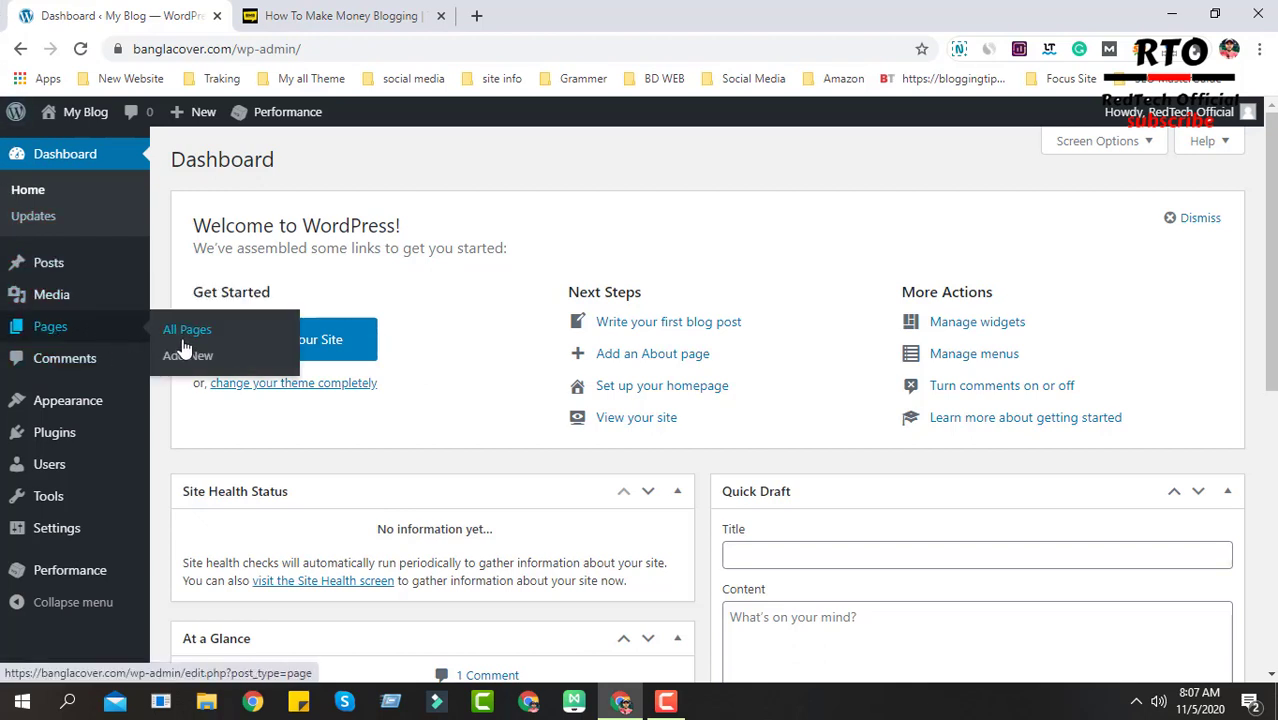
pyautogui.rightClick(185, 330)
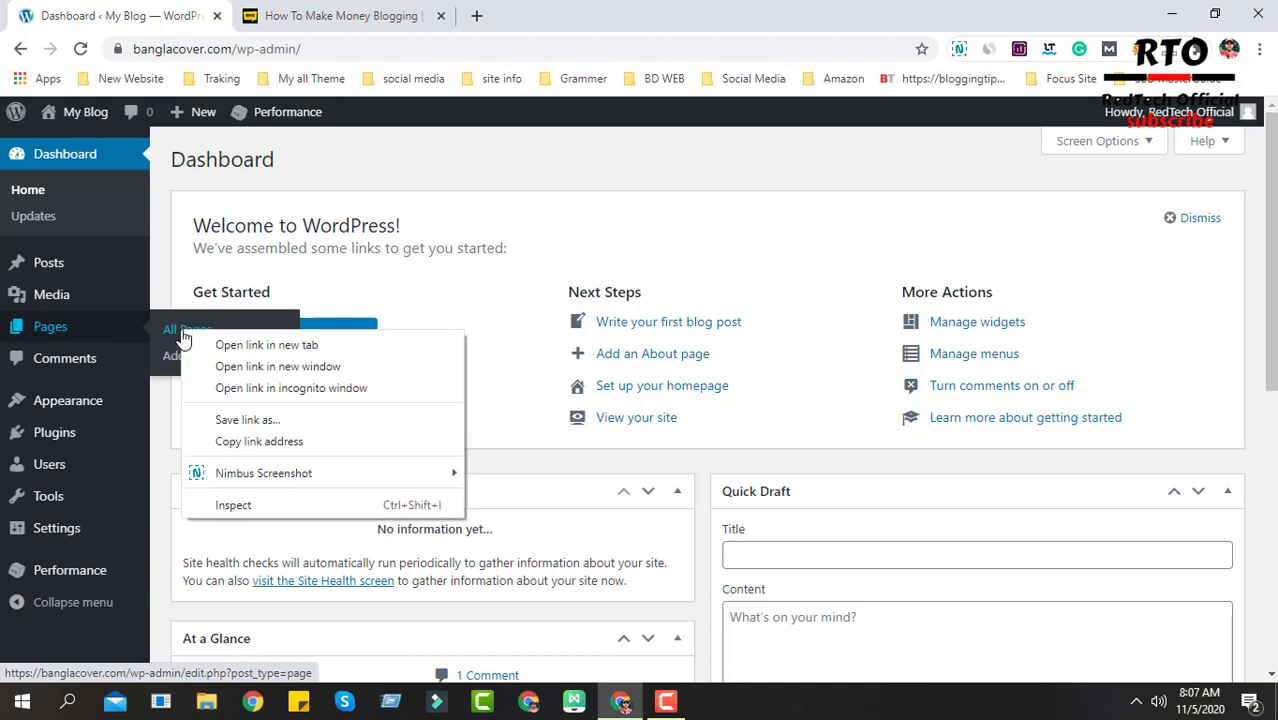
pyautogui.click(220, 342)
pyautogui.click(293, 8)
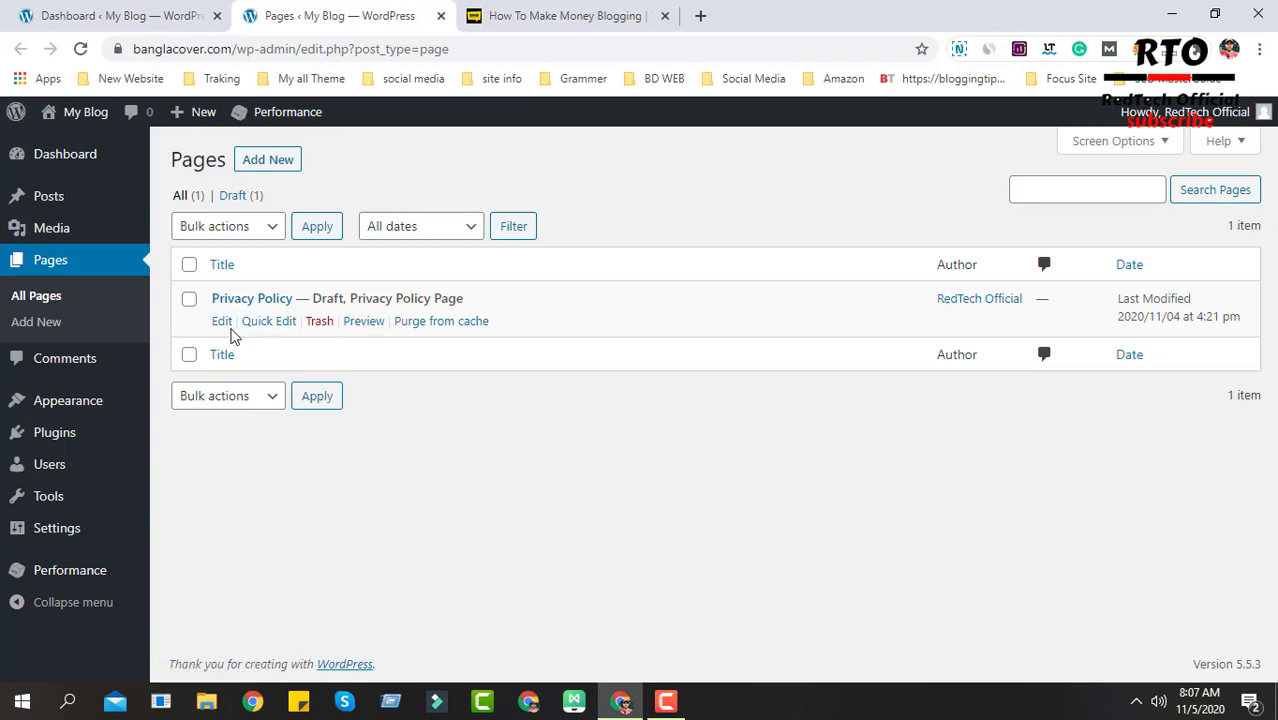
pyautogui.click(266, 162)
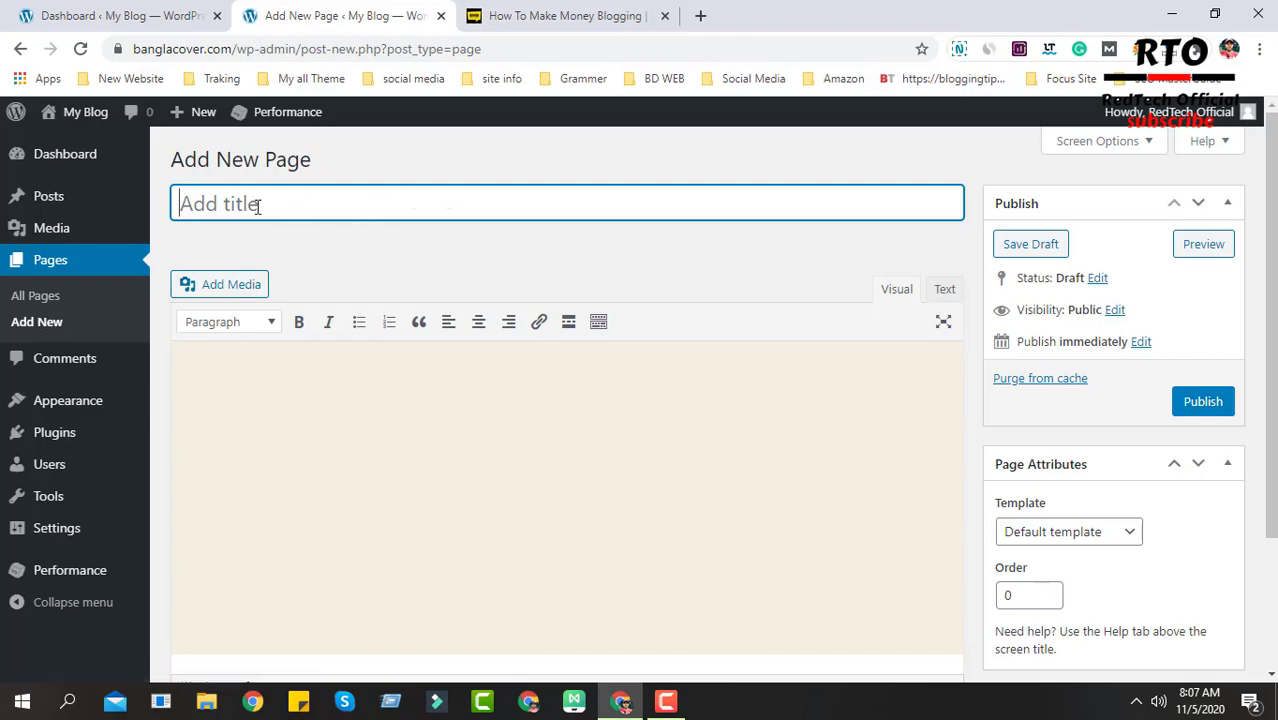
# Step: Check the page links in the example blog article's footer, and title the new page HOME
pyautogui.click(565, 15)
pyautogui.scroll(-15, 676, 143)
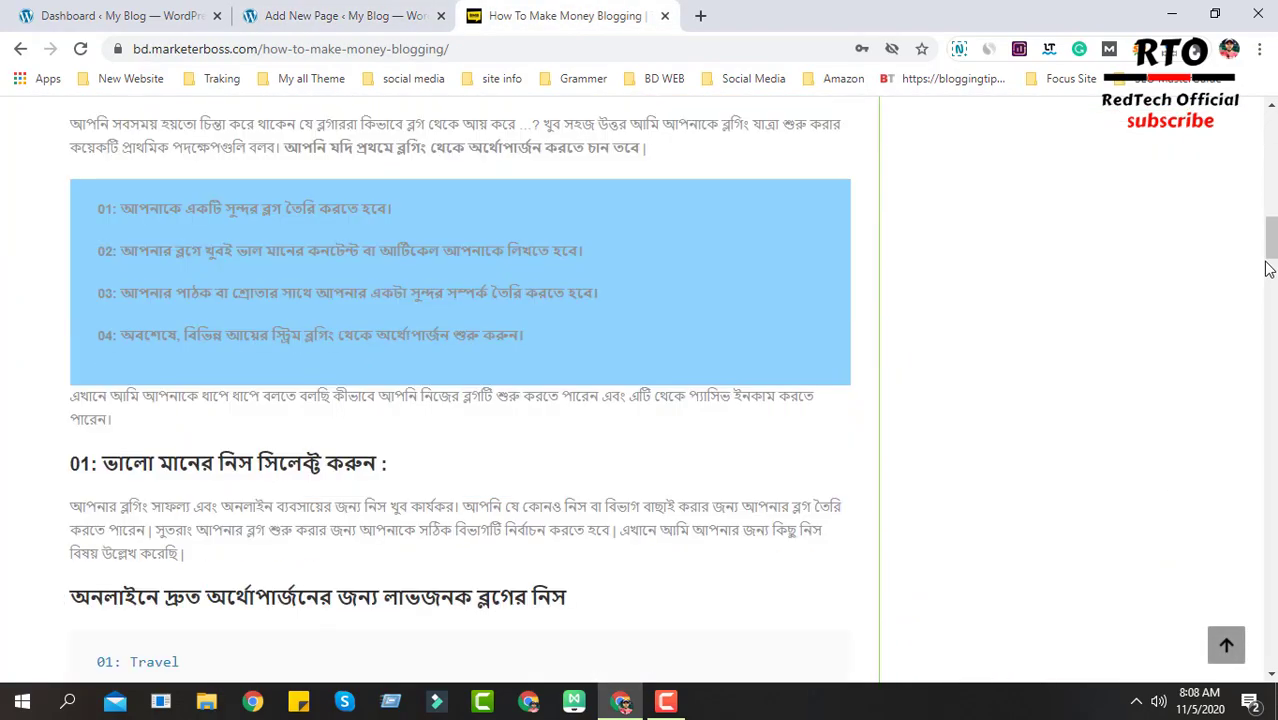
pyautogui.scroll(-10, 961, 623)
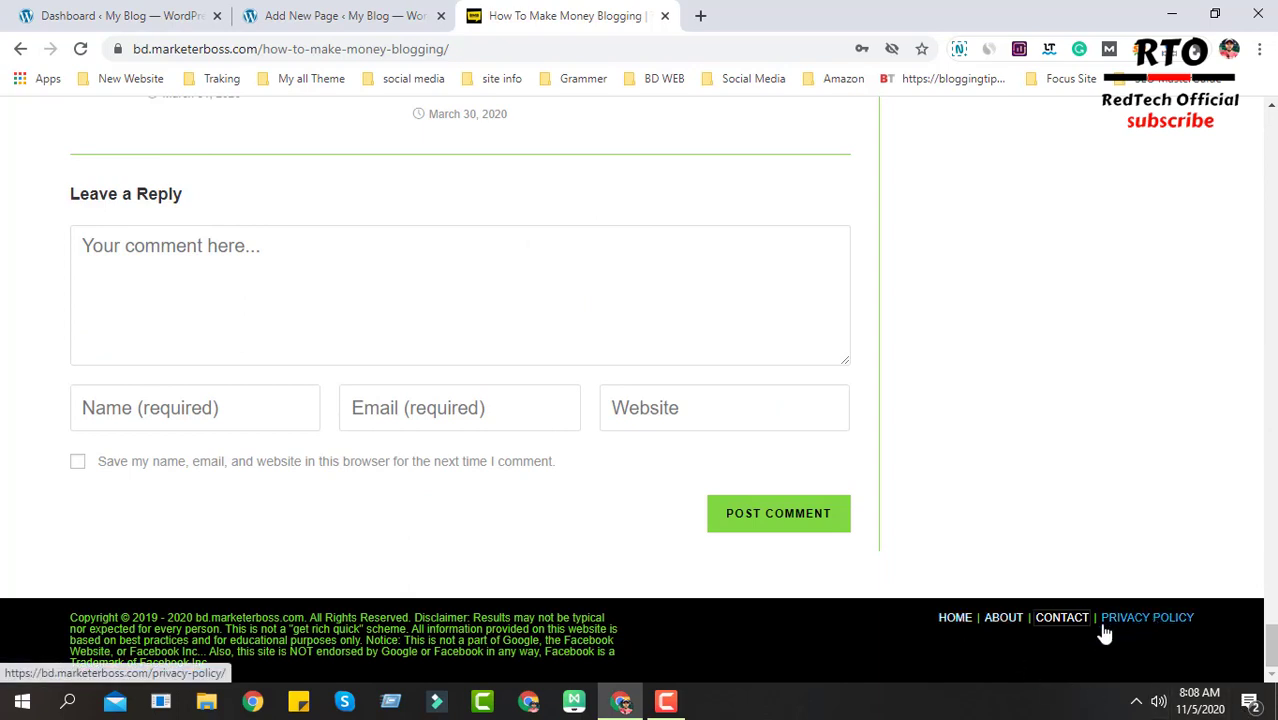
pyautogui.click(283, 10)
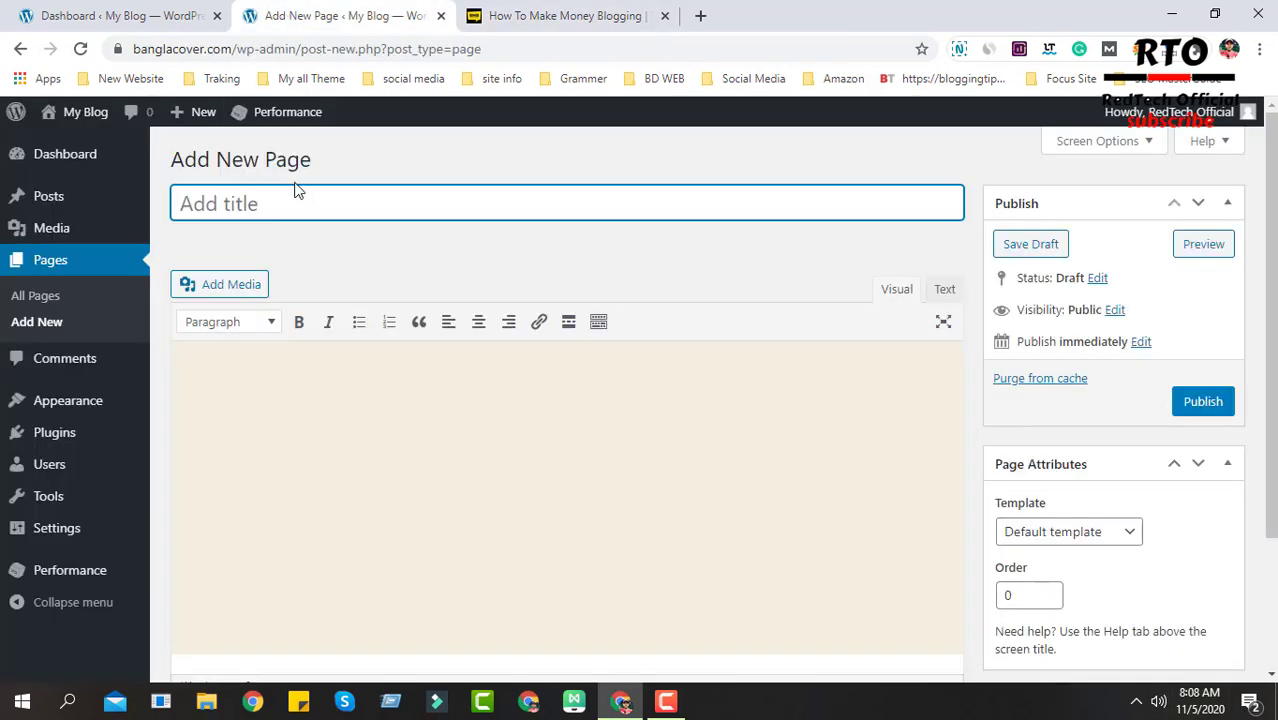
pyautogui.write('H')
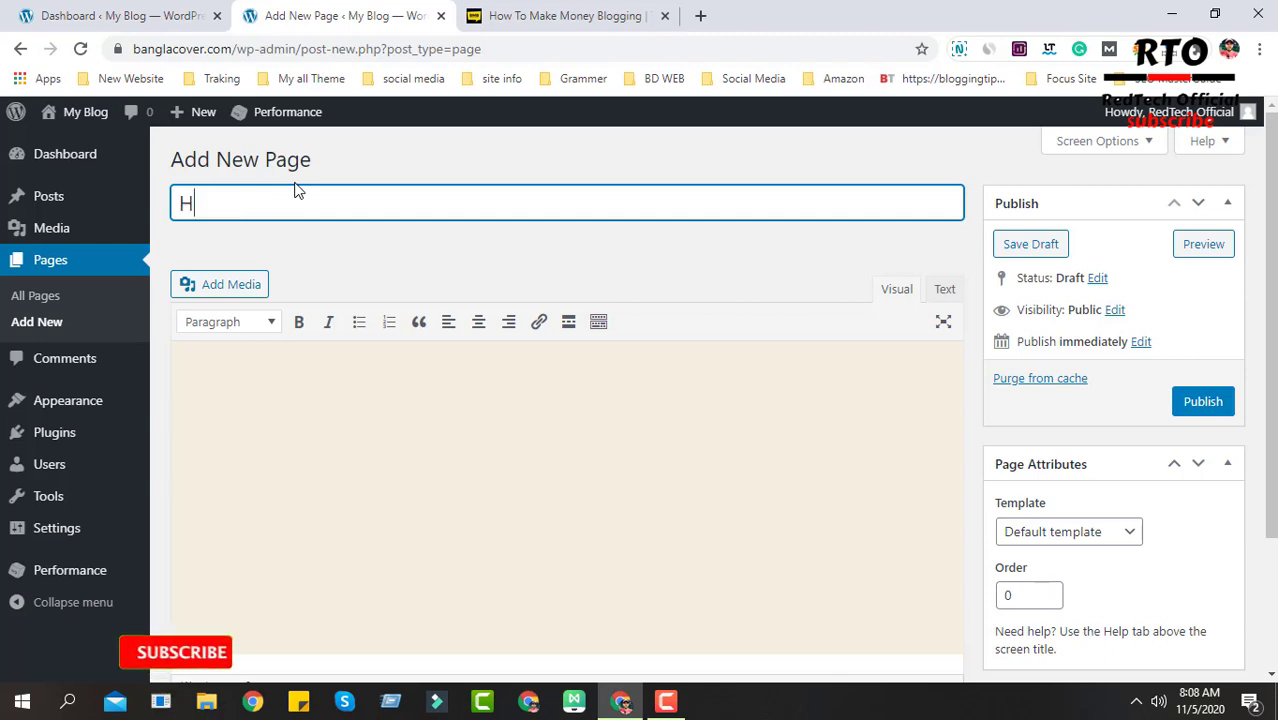
pyautogui.write('OME')
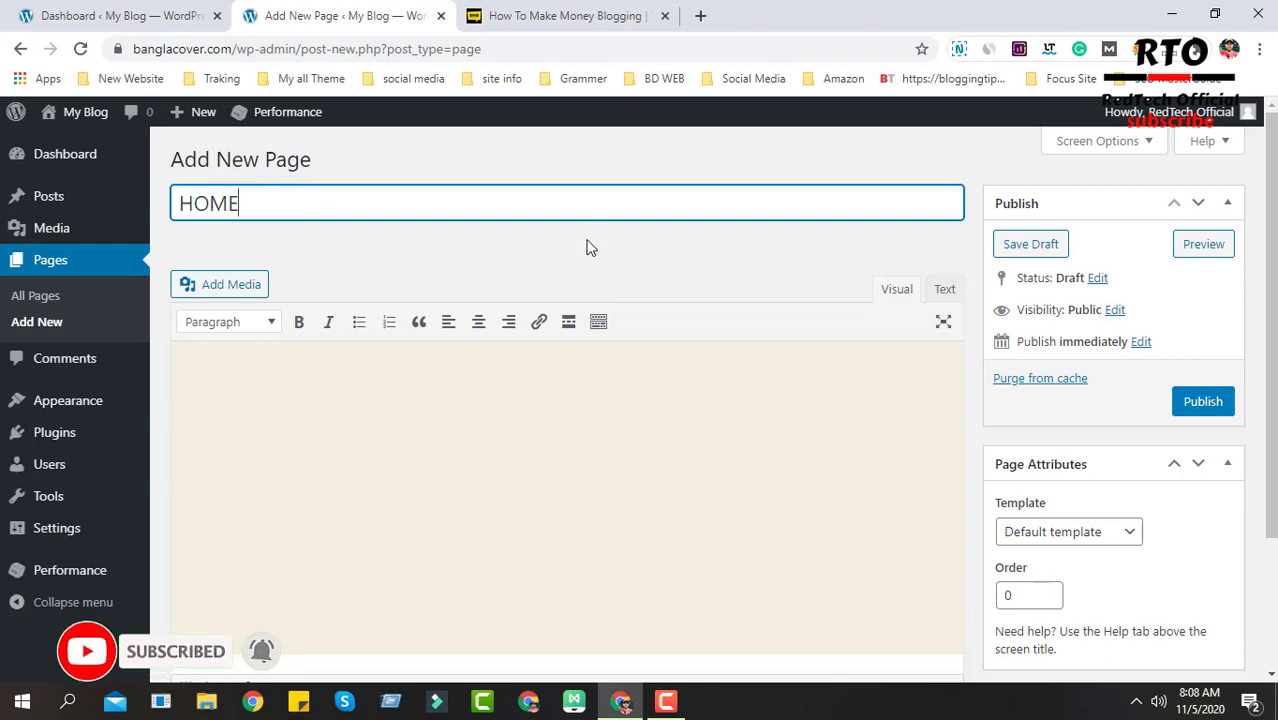
# Step: Examine the example blog article's web address and compare it with the new page's HOME title and address
pyautogui.click(565, 15)
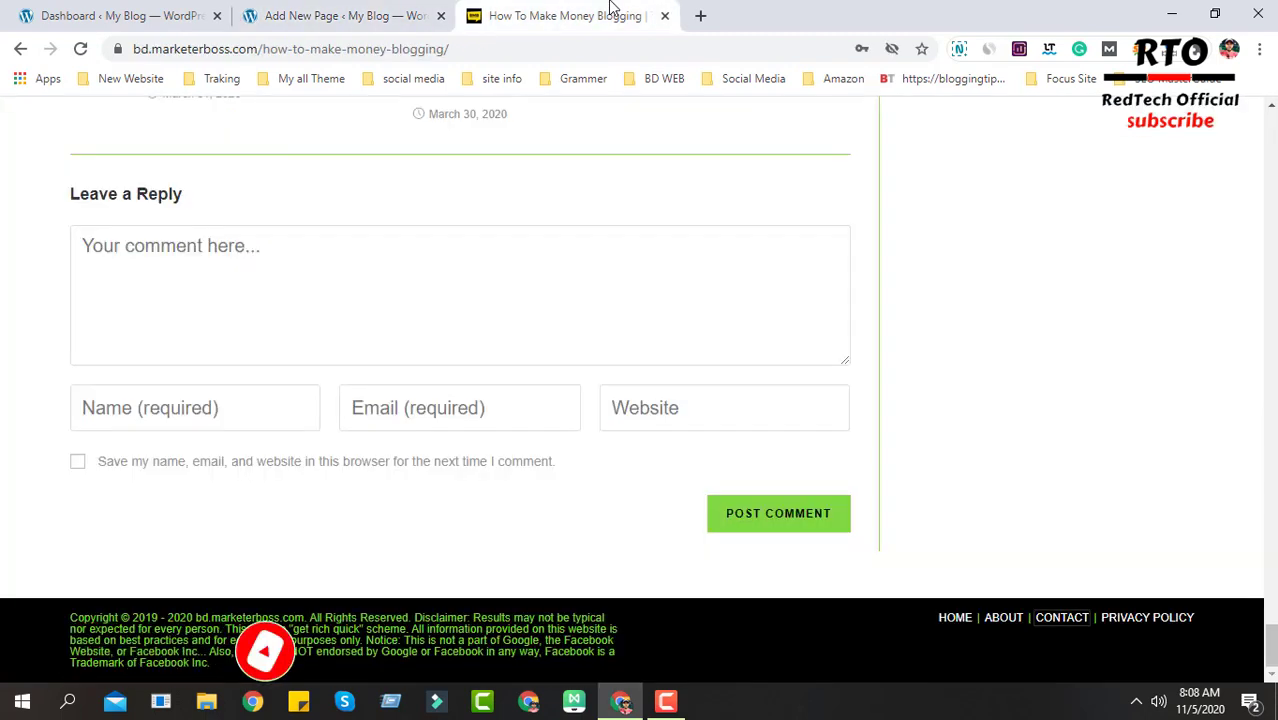
pyautogui.moveTo(128, 48); pyautogui.dragTo(257, 52)
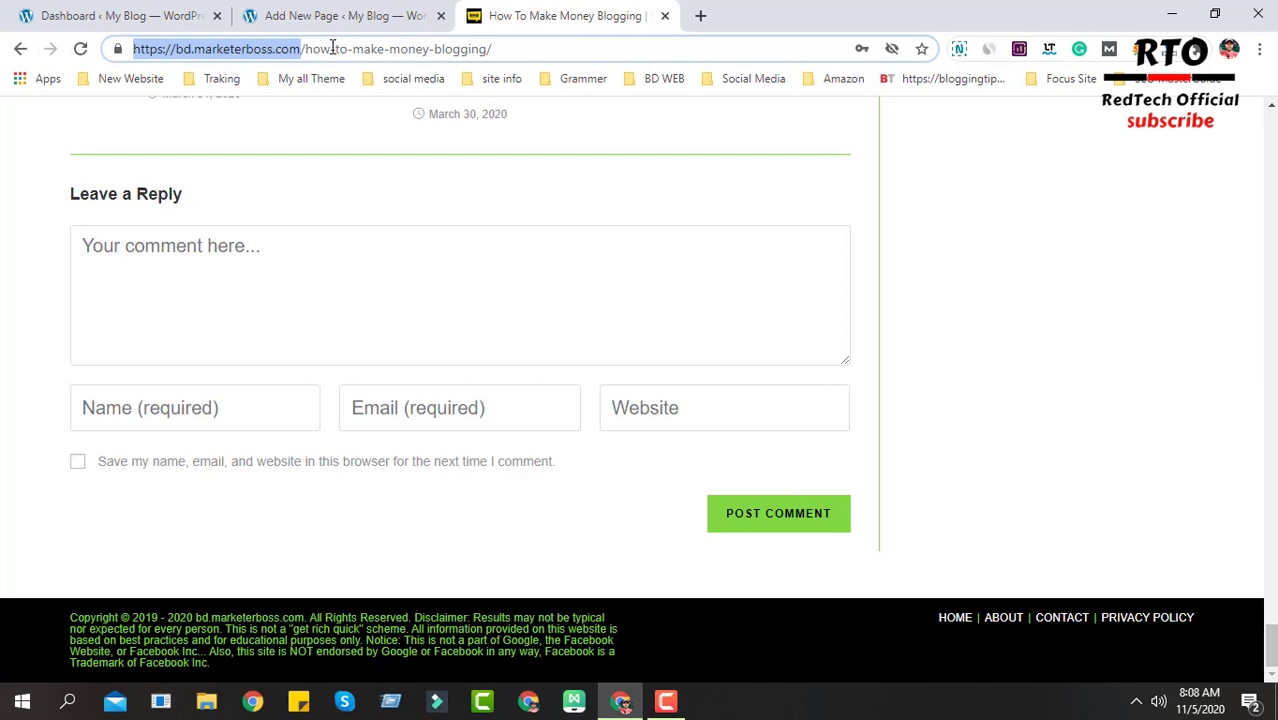
pyautogui.moveTo(549, 48); pyautogui.dragTo(126, 52)
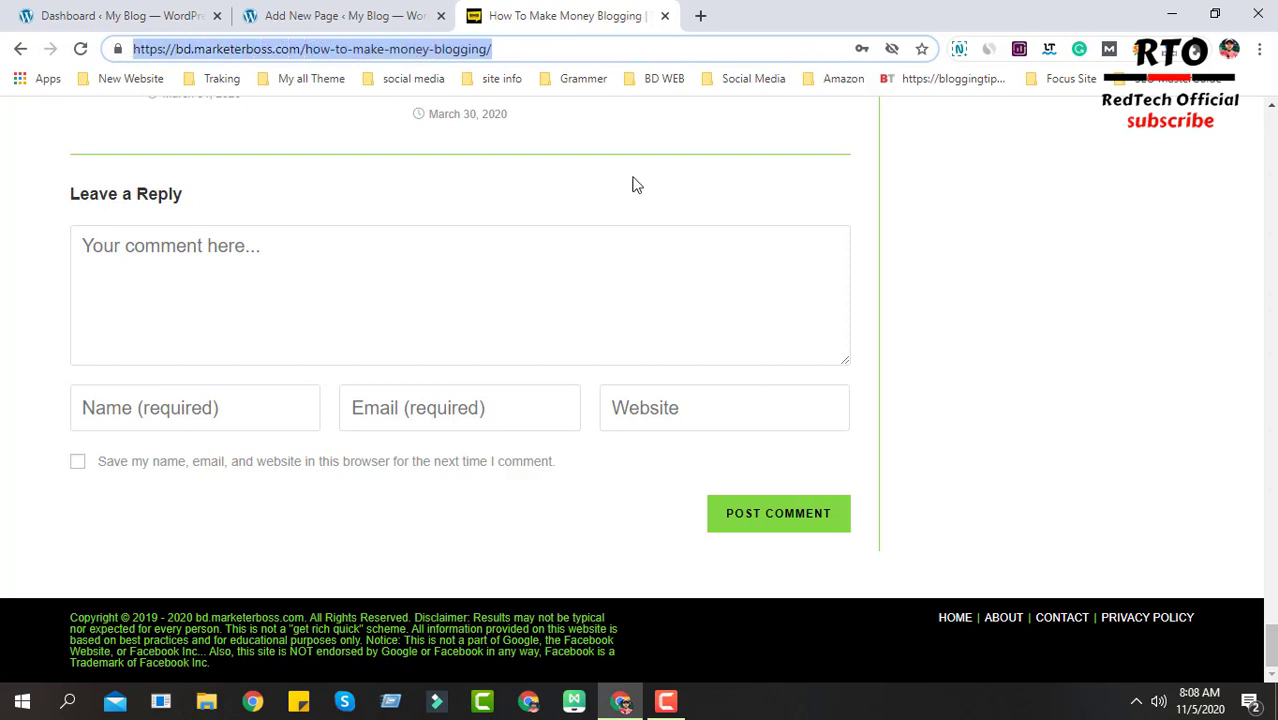
pyautogui.click(508, 49)
pyautogui.hotkey('ctrl', 'a')
pyautogui.click(337, 12)
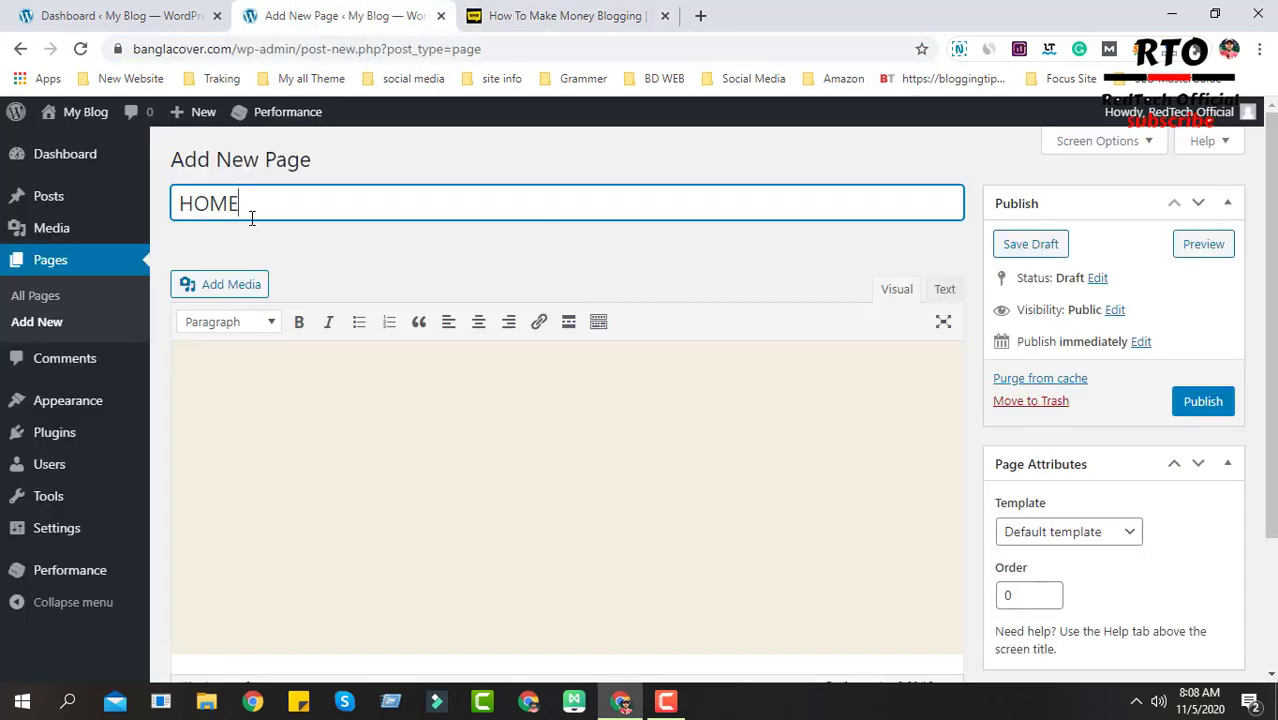
pyautogui.moveTo(251, 202); pyautogui.dragTo(172, 200)
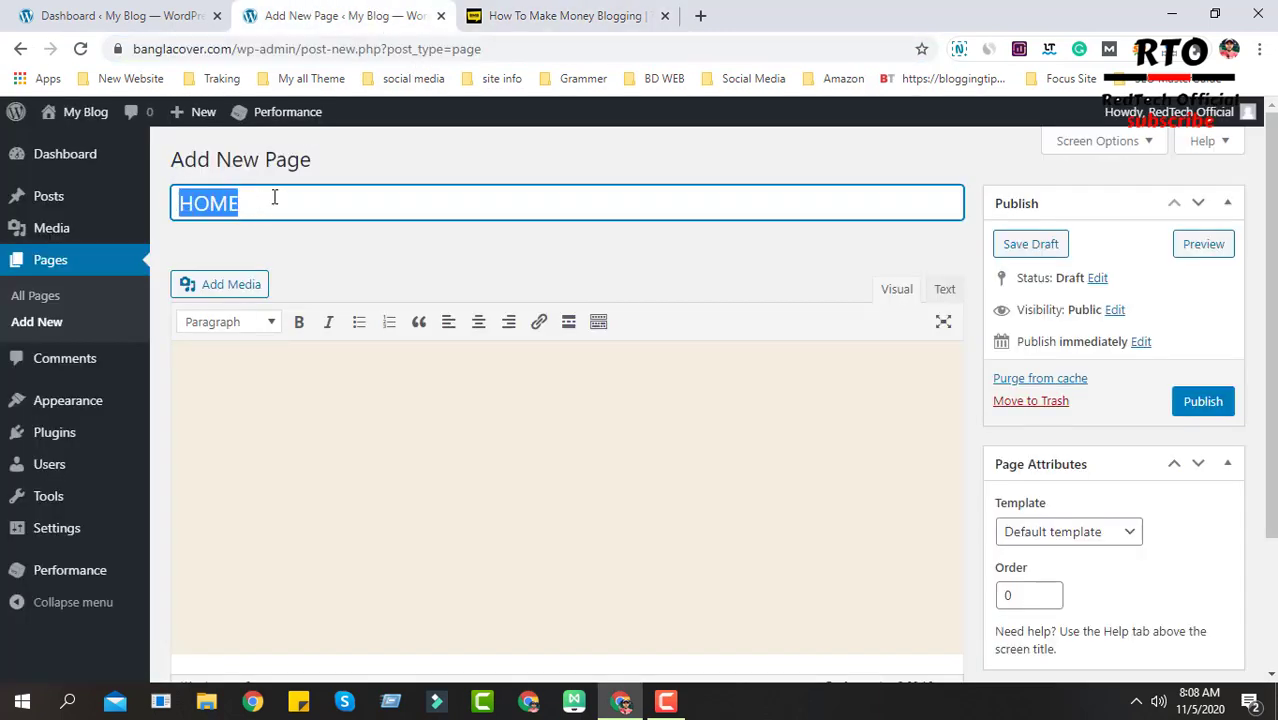
pyautogui.click(305, 203)
pyautogui.moveTo(305, 203); pyautogui.dragTo(184, 198)
pyautogui.click(287, 205)
pyautogui.moveTo(285, 205); pyautogui.dragTo(180, 208)
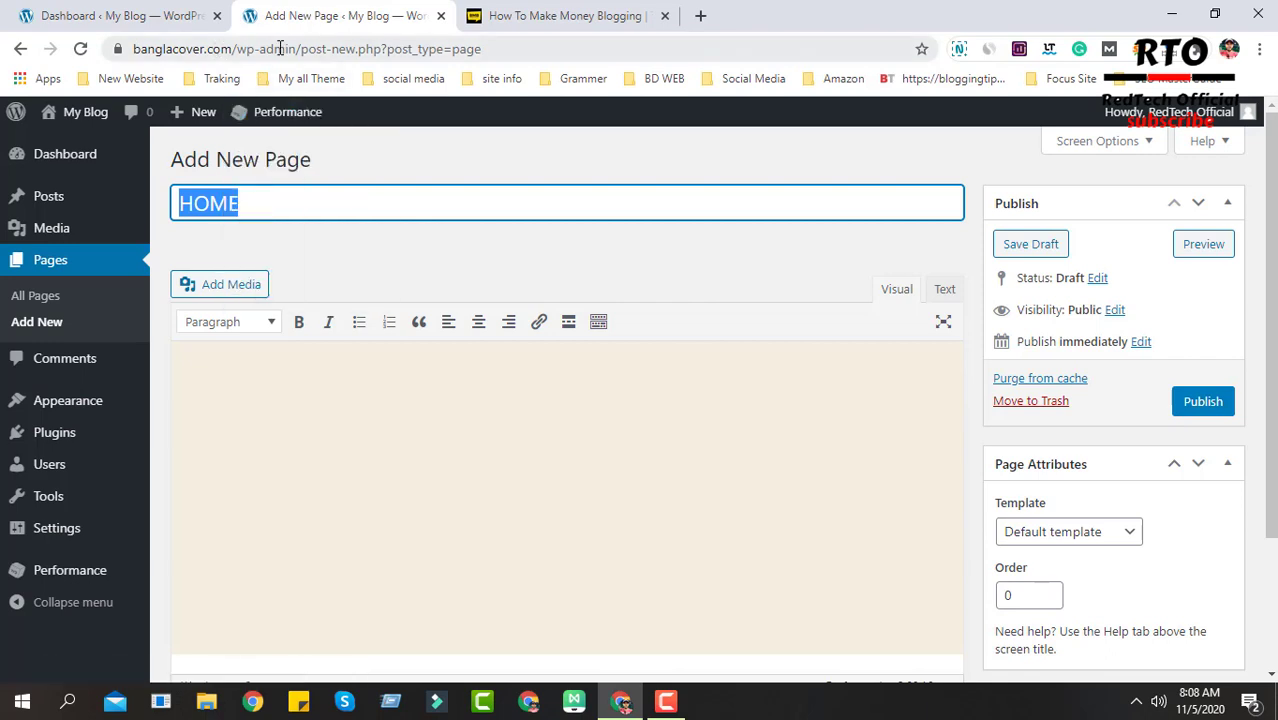
pyautogui.moveTo(238, 50); pyautogui.dragTo(536, 45)
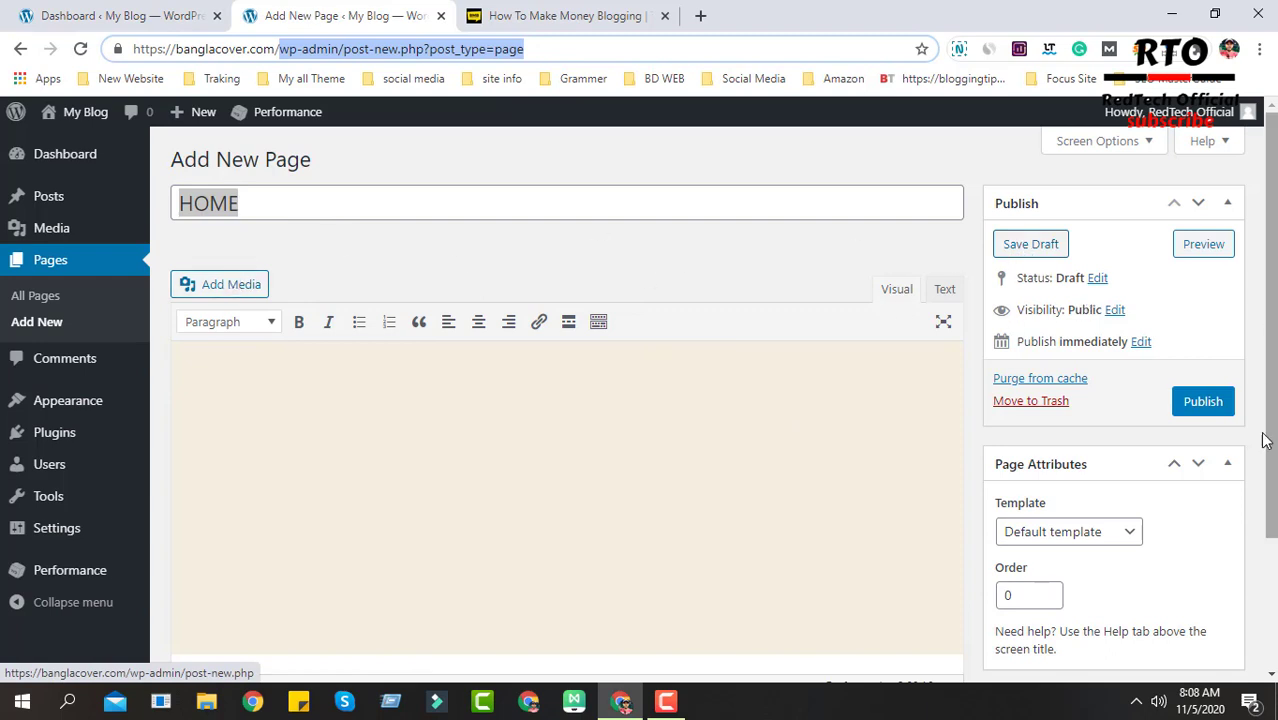
# Step: Save the HOME page as a draft and look over its editing screen
pyautogui.click(1034, 250)
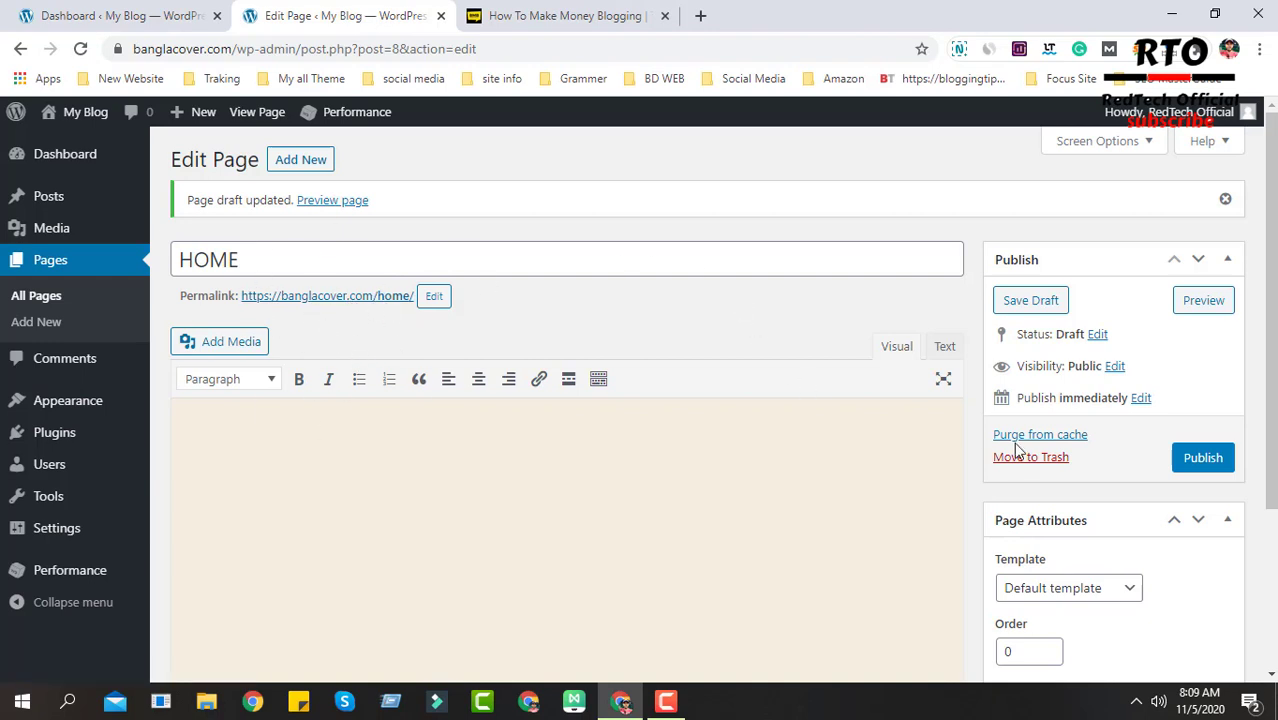
pyautogui.scroll(-3, 1007, 450)
pyautogui.scroll(3, 713, 502)
# Step: Open the example blog's home page from its article and examine how the posts are listed
pyautogui.click(594, 12)
pyautogui.scroll(20, 505, 250)
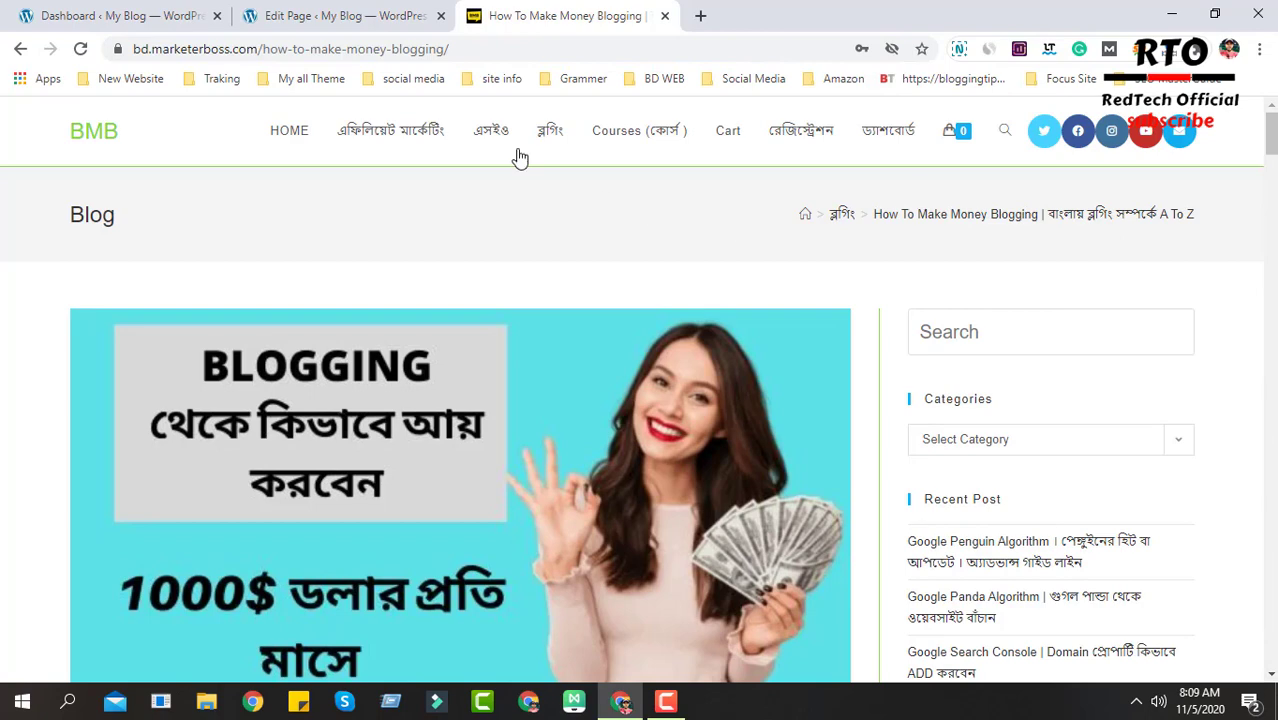
pyautogui.click(287, 131)
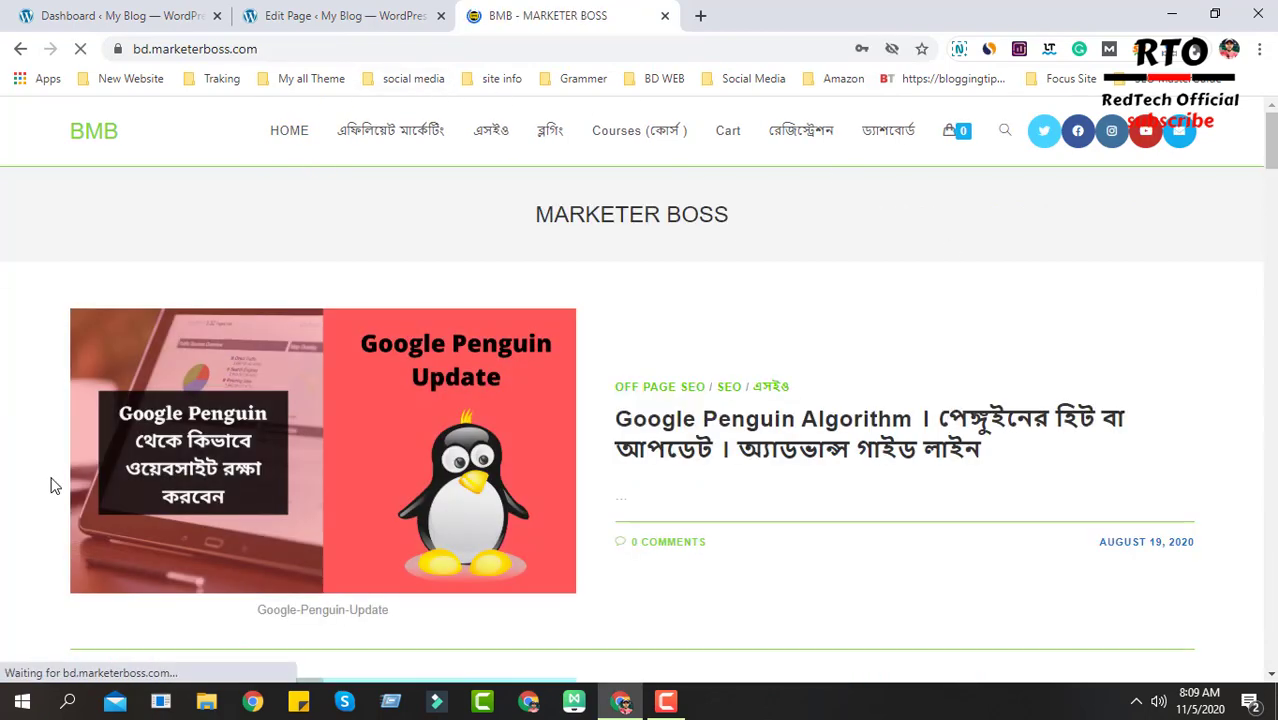
pyautogui.moveTo(1270, 140)
pyautogui.mouseDown()
pyautogui.moveTo(1270, 600)
pyautogui.moveTo(1270, 120)
pyautogui.mouseUp()
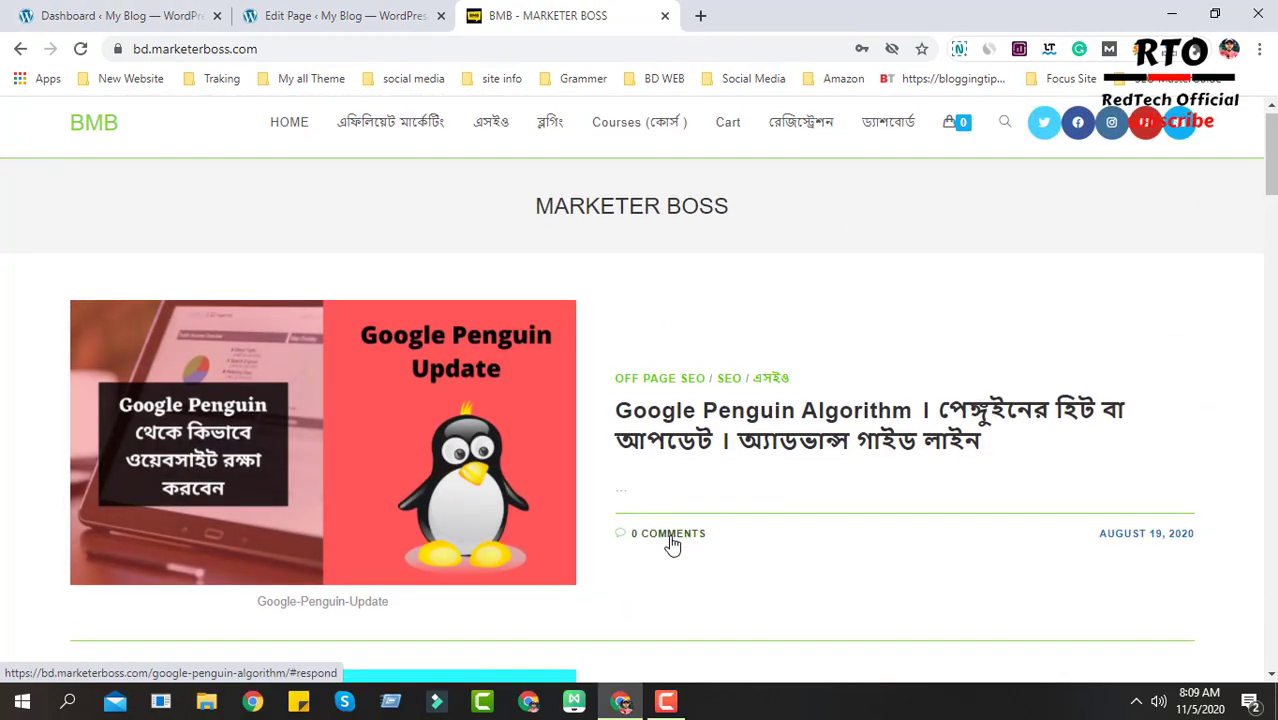
pyautogui.scroll(-2, 676, 540)
pyautogui.scroll(-2, 683, 540)
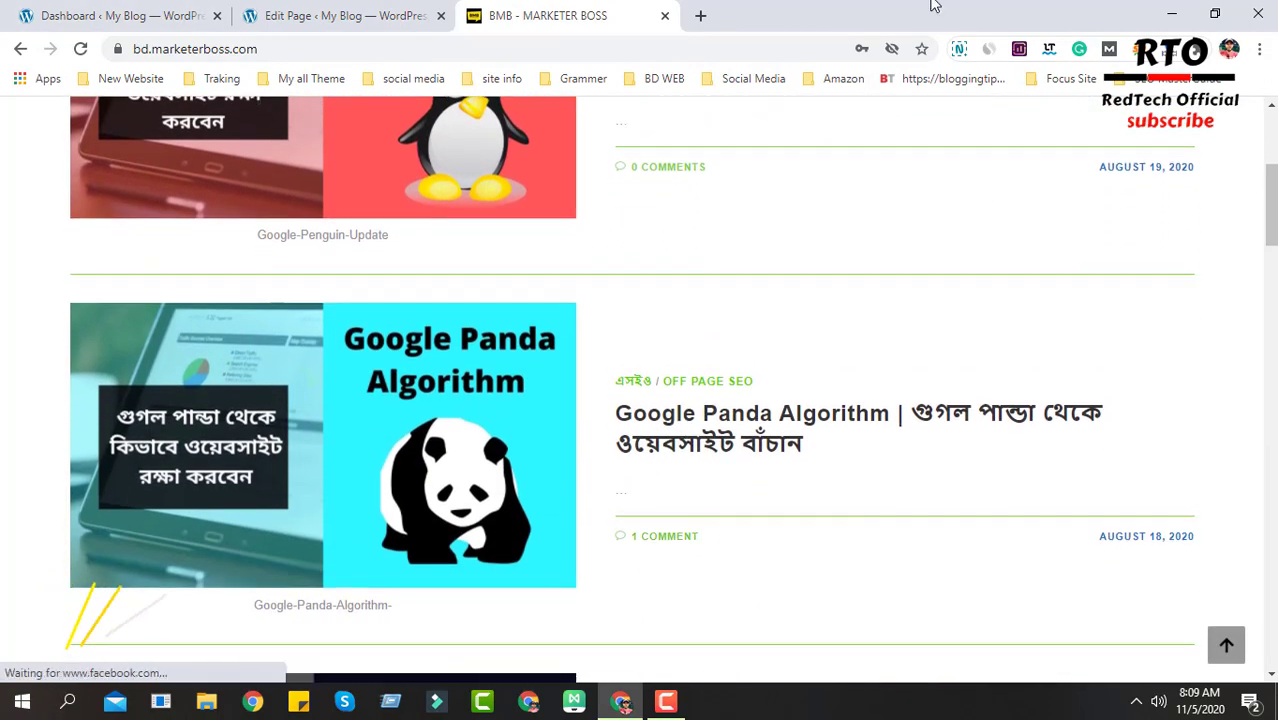
# Step: Return to the HOME page draft and publish it with the default template
pyautogui.click(340, 15)
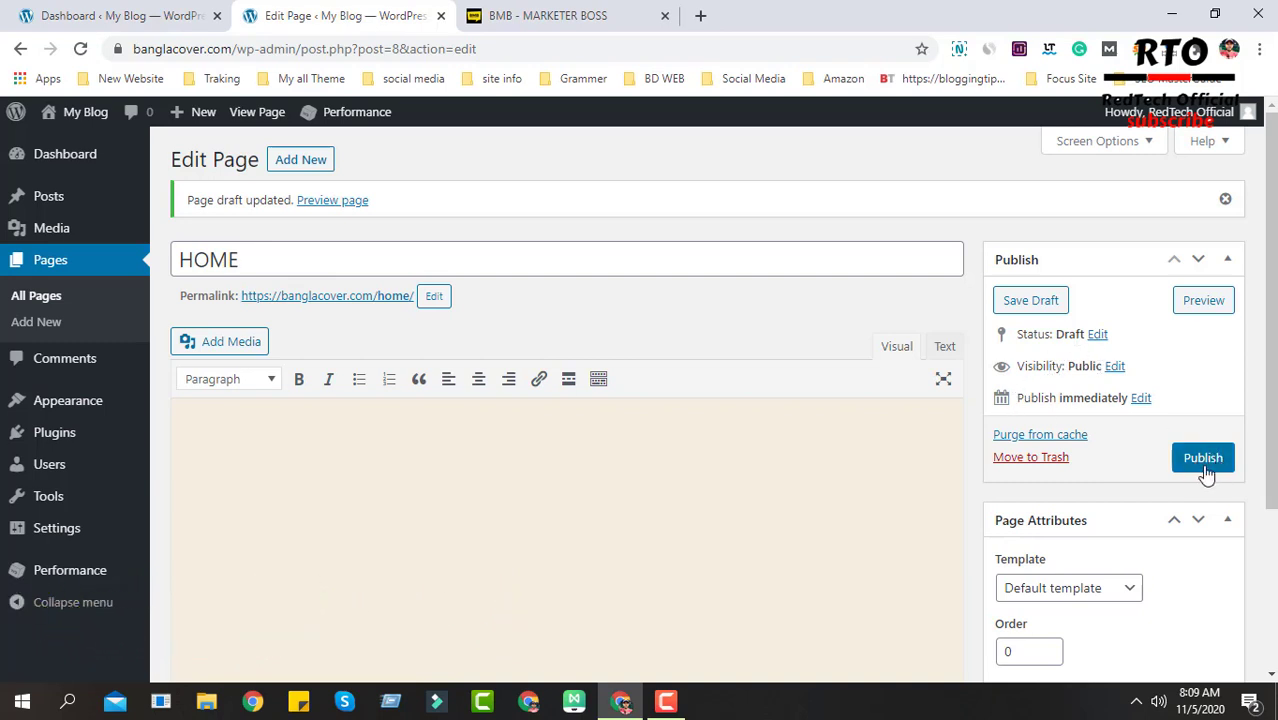
pyautogui.scroll(-2, 1144, 611)
pyautogui.scroll(2, 1144, 606)
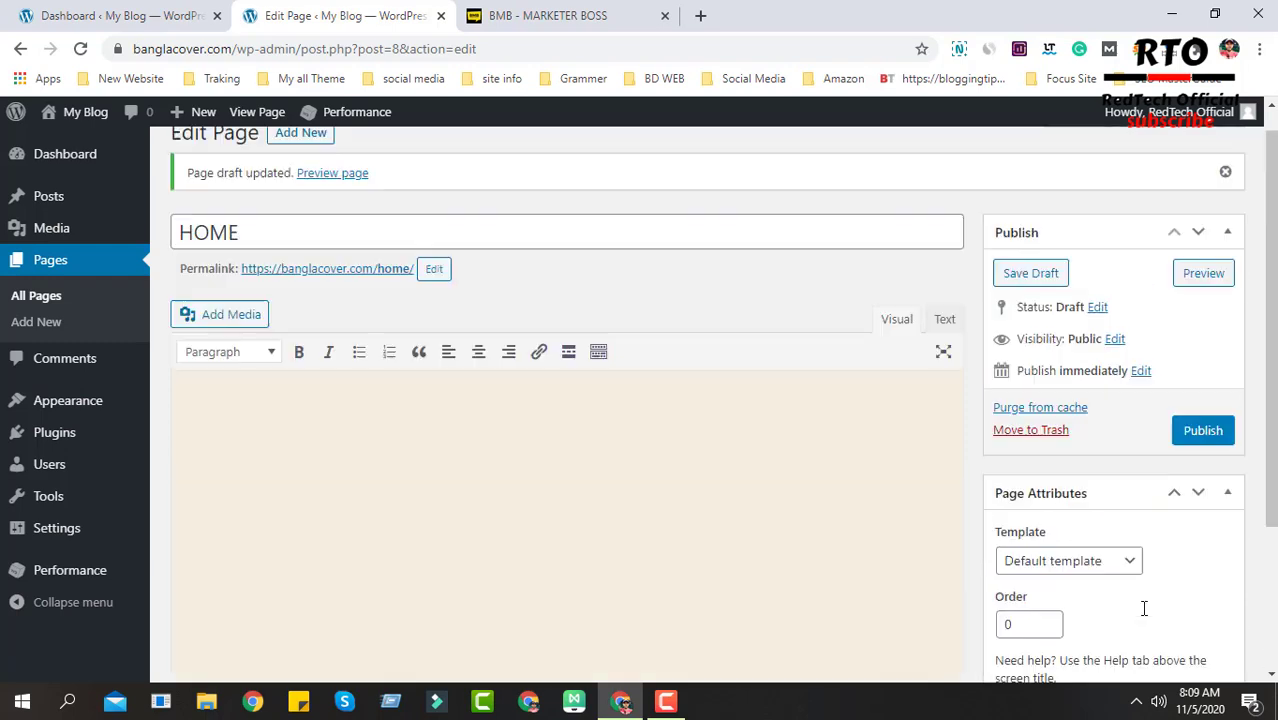
pyautogui.click(1195, 465)
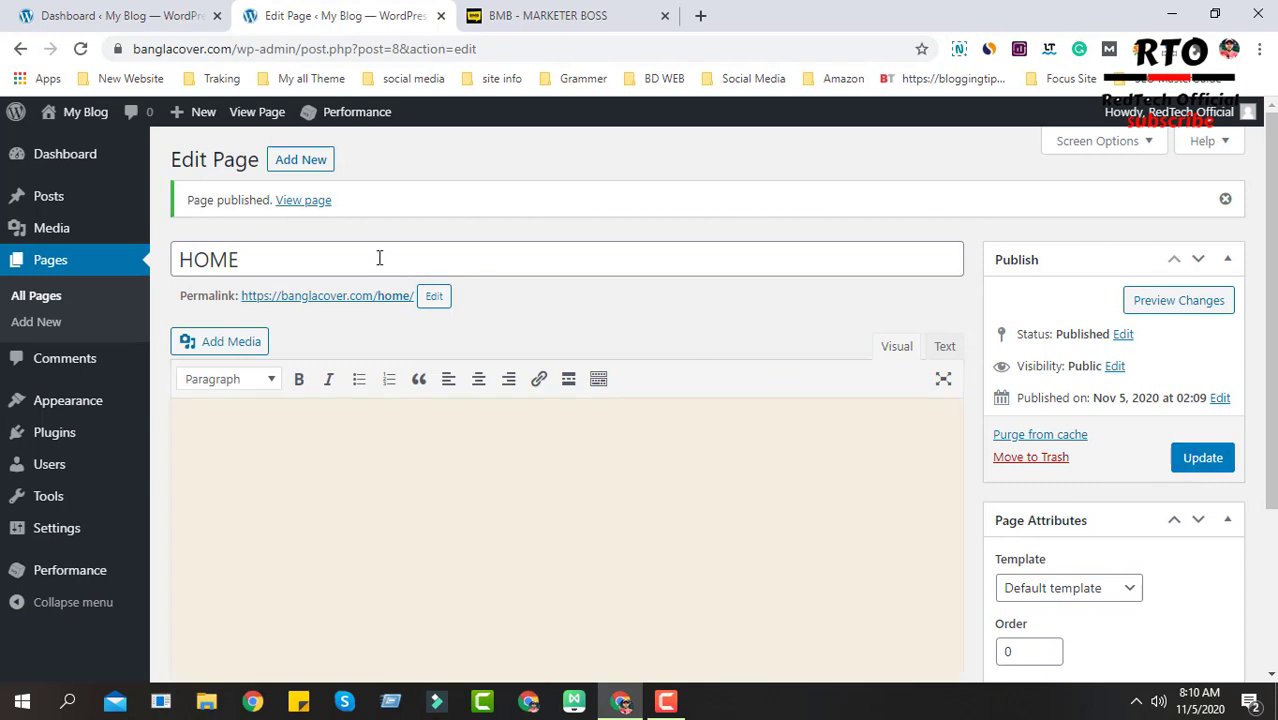
# Step: View the published HOME page in a new browser tab and compare it with the example blog's home page
pyautogui.rightClick(301, 207)
pyautogui.click(318, 214)
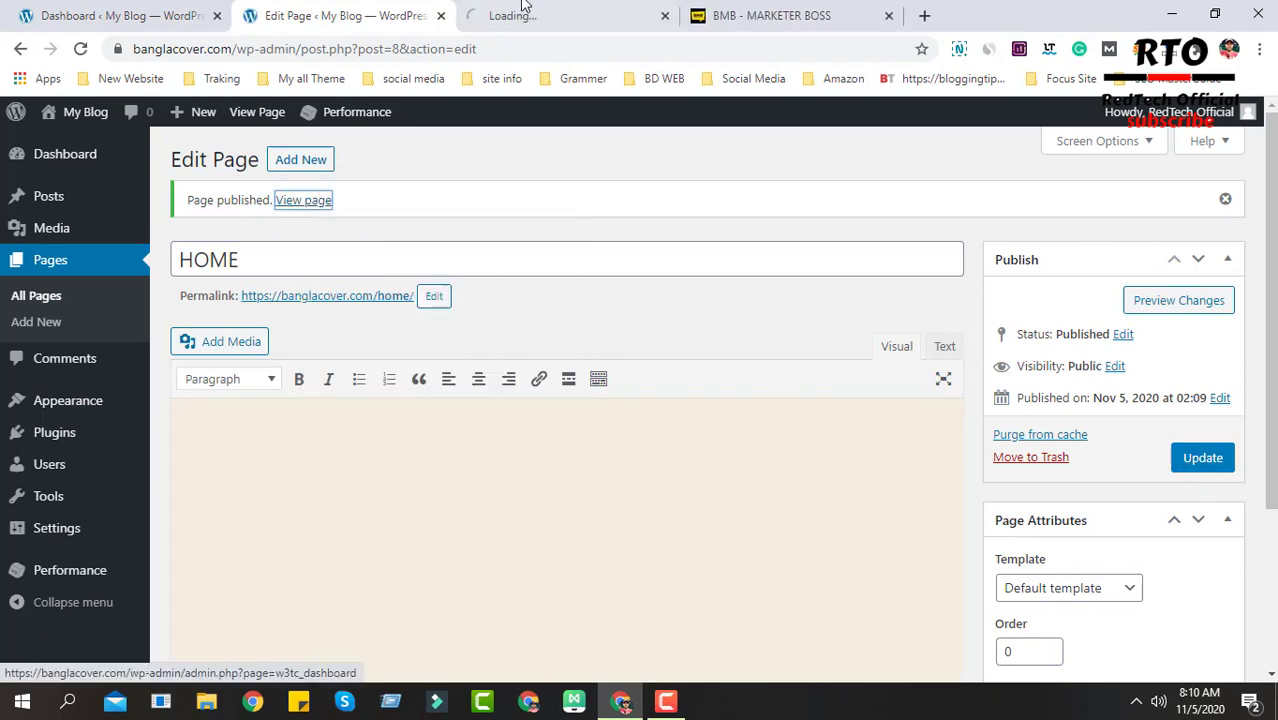
pyautogui.click(509, 5)
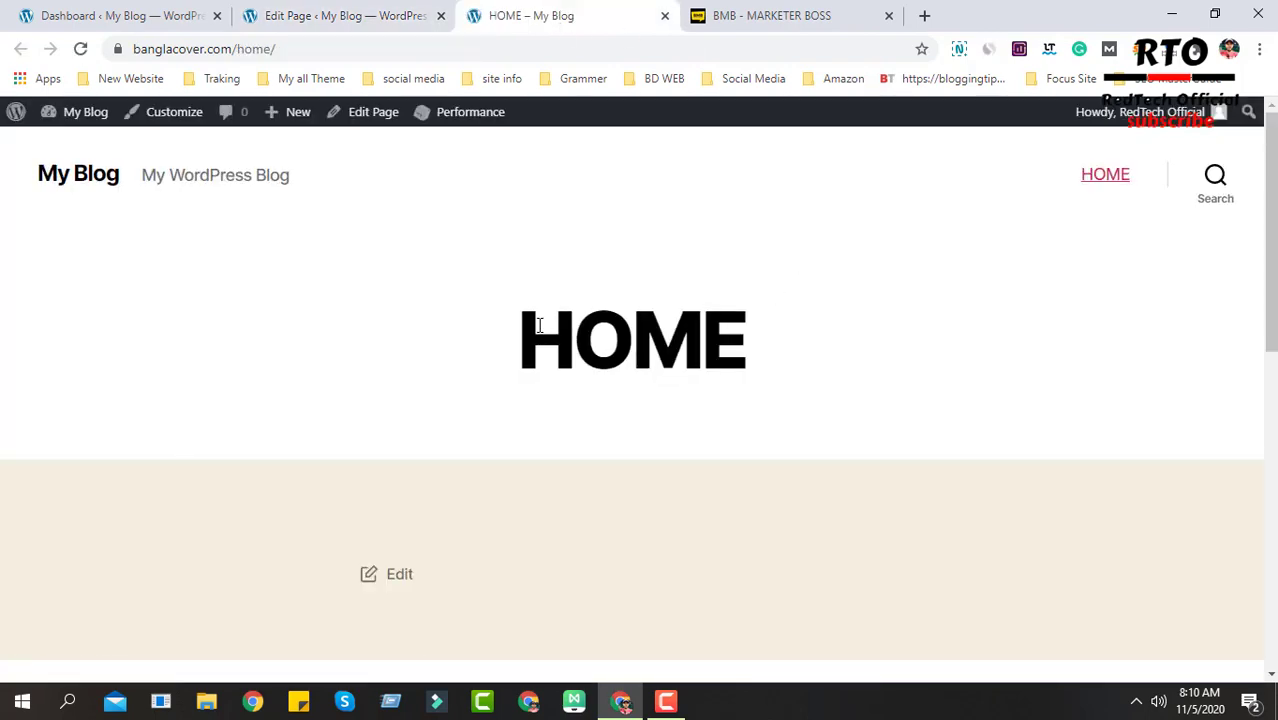
pyautogui.moveTo(538, 324); pyautogui.dragTo(846, 328)
pyautogui.scroll(-8, 528, 571)
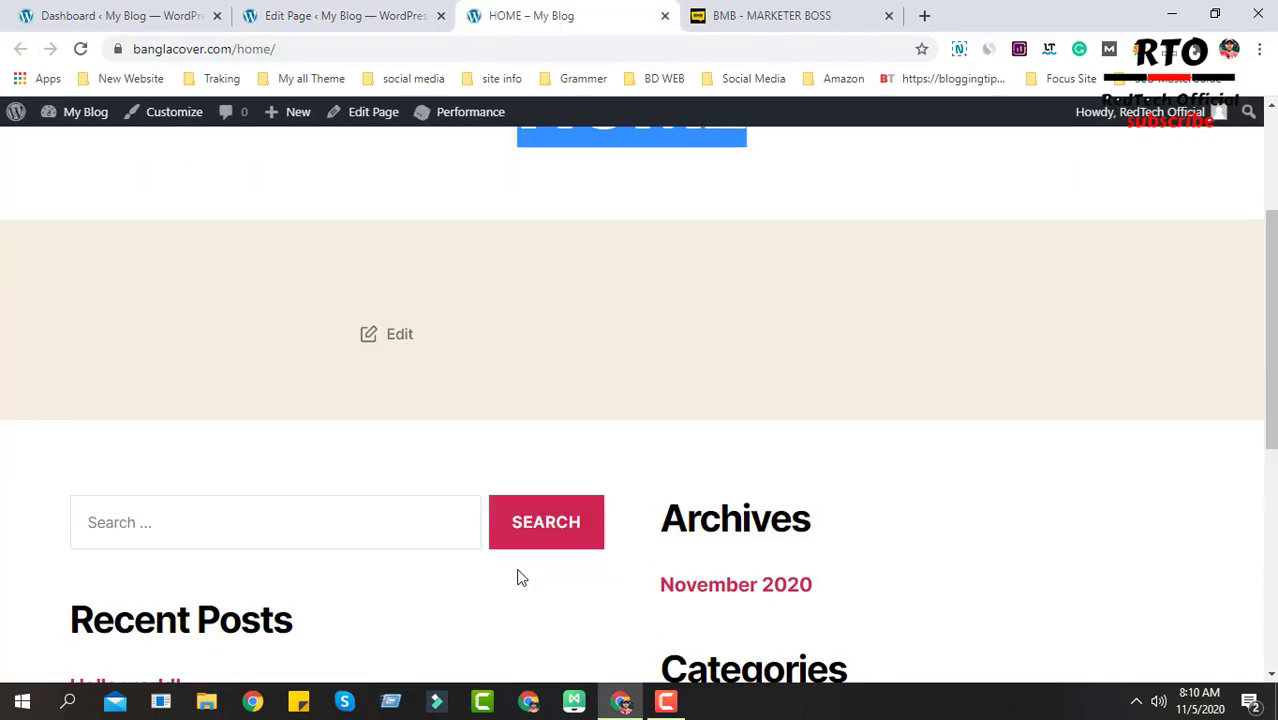
pyautogui.scroll(6, 990, 640)
pyautogui.scroll(4, 981, 660)
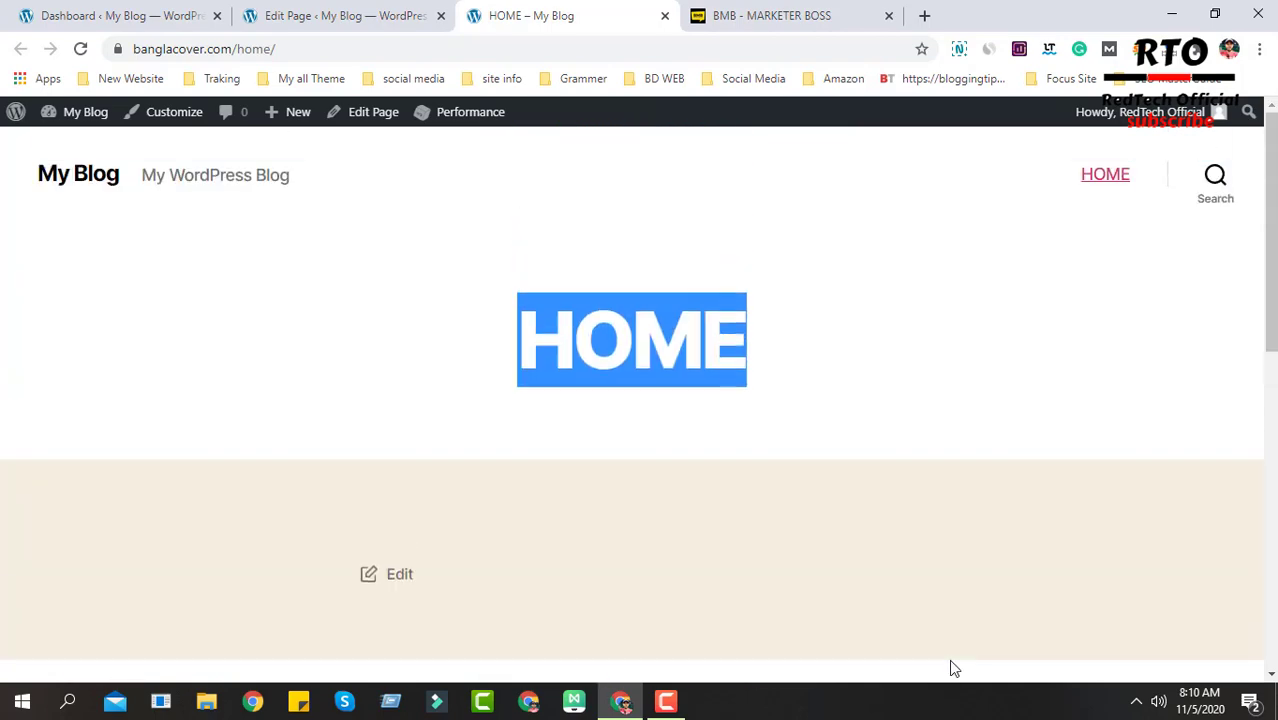
pyautogui.click(826, 12)
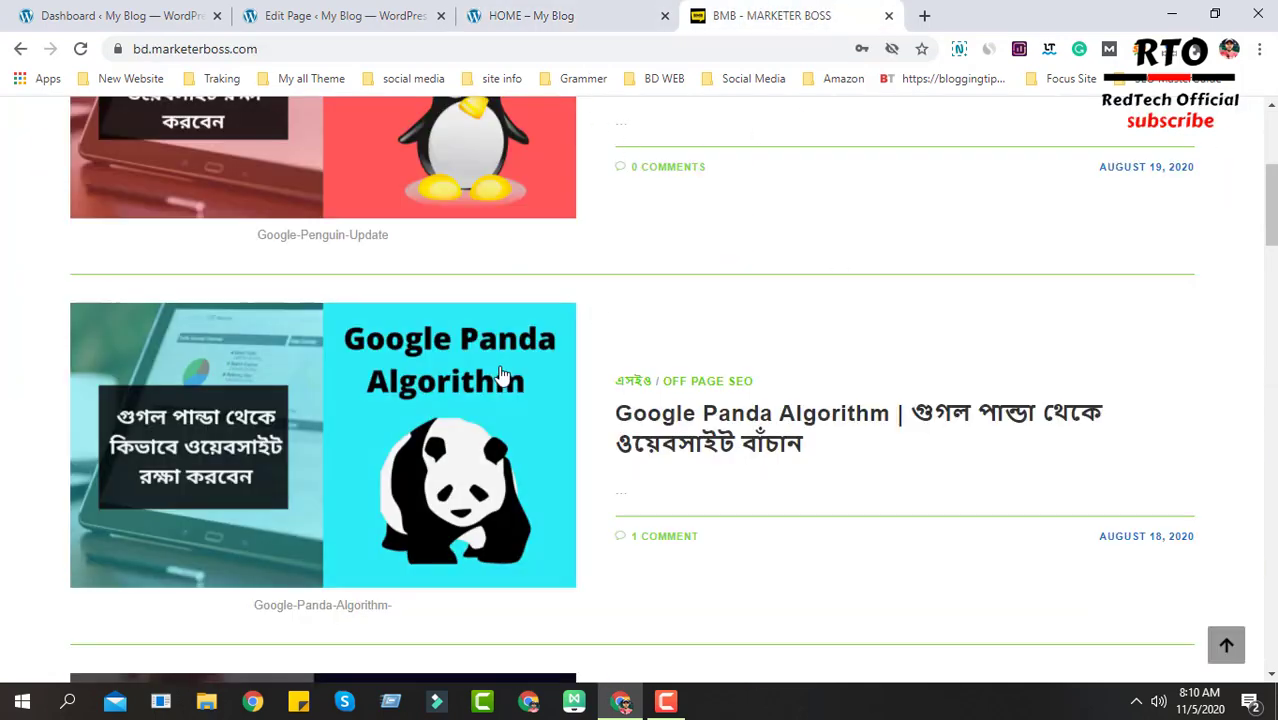
pyautogui.scroll(4, 505, 420)
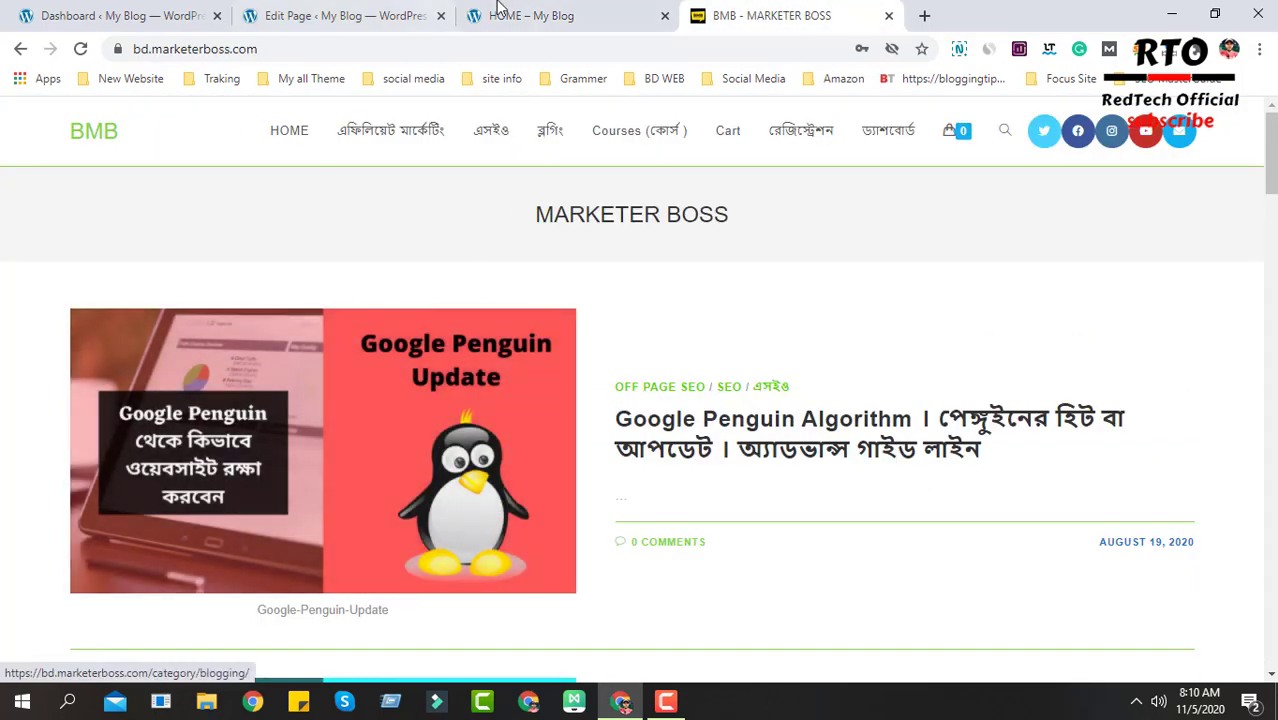
pyautogui.click(607, 12)
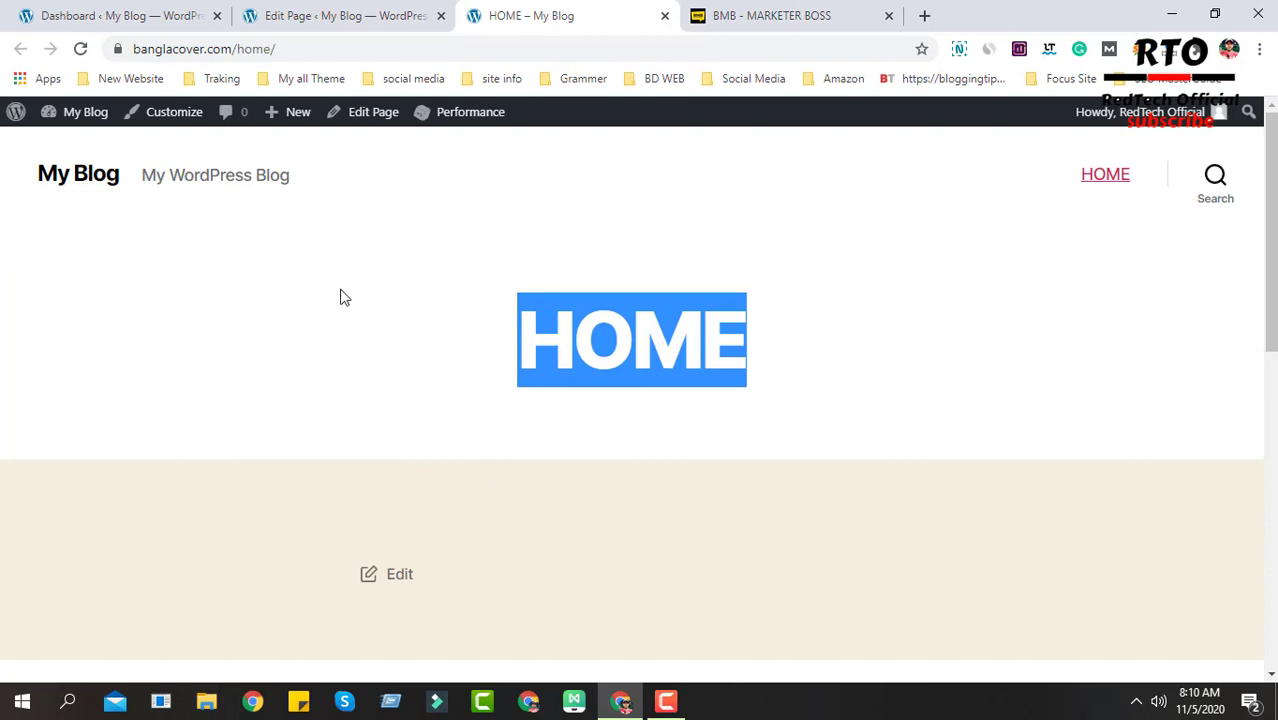
# Step: Add another new page from the HOME page's editing screen and title it ABOUT
pyautogui.click(432, 10)
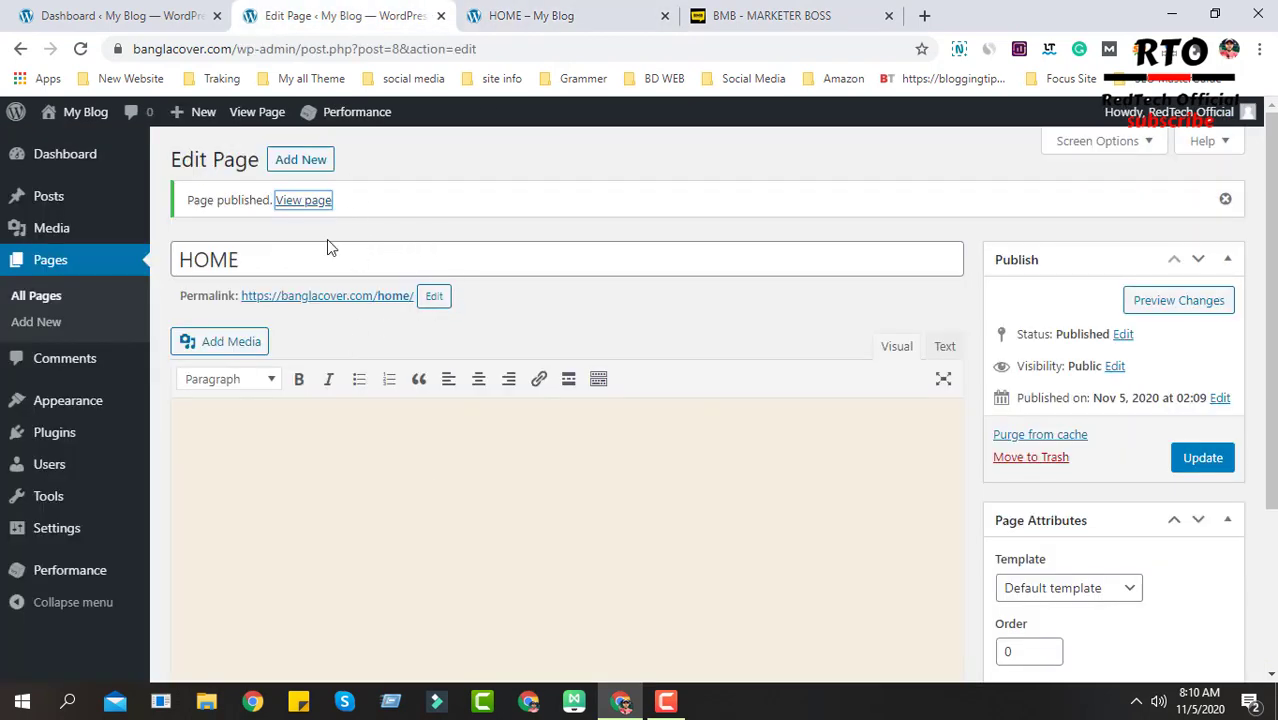
pyautogui.click(310, 162)
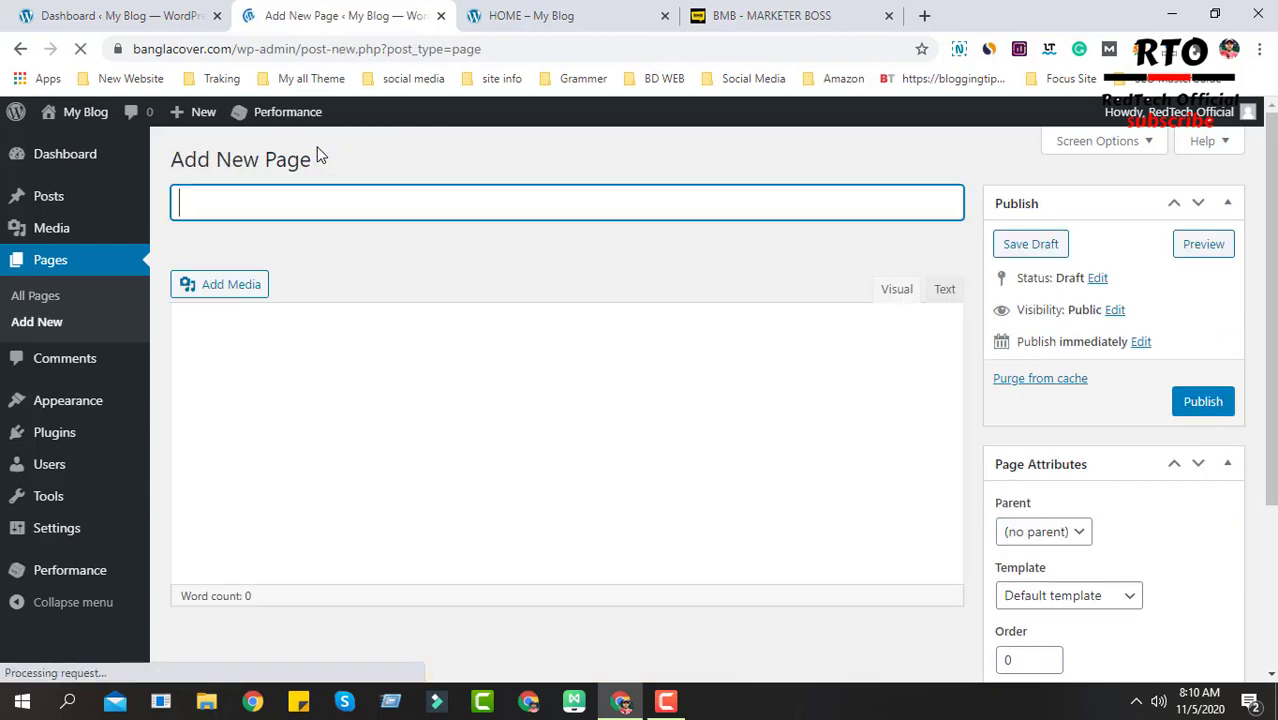
pyautogui.write('Abou')
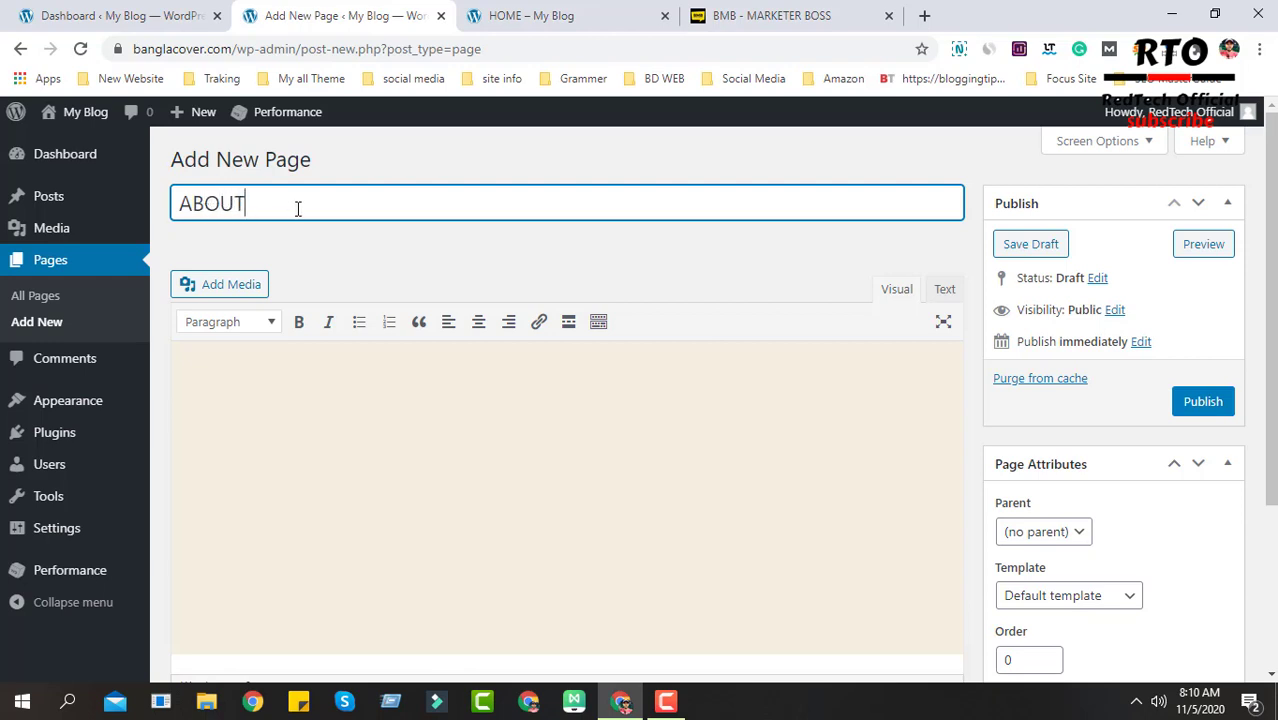
pyautogui.moveTo(297, 208); pyautogui.dragTo(165, 200)
# Step: Open the example blog's ABOUT page from its home page footer and examine the introductory text
pyautogui.click(743, 8)
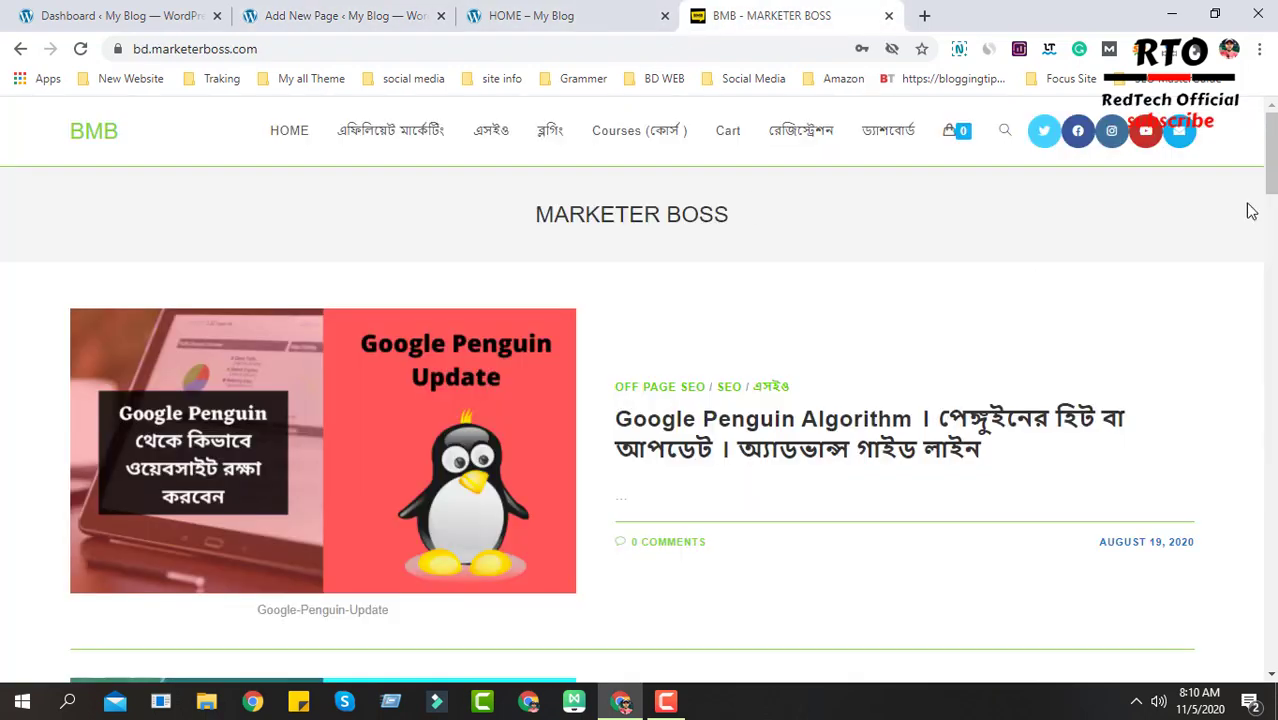
pyautogui.moveTo(1270, 150); pyautogui.dragTo(1270, 630)
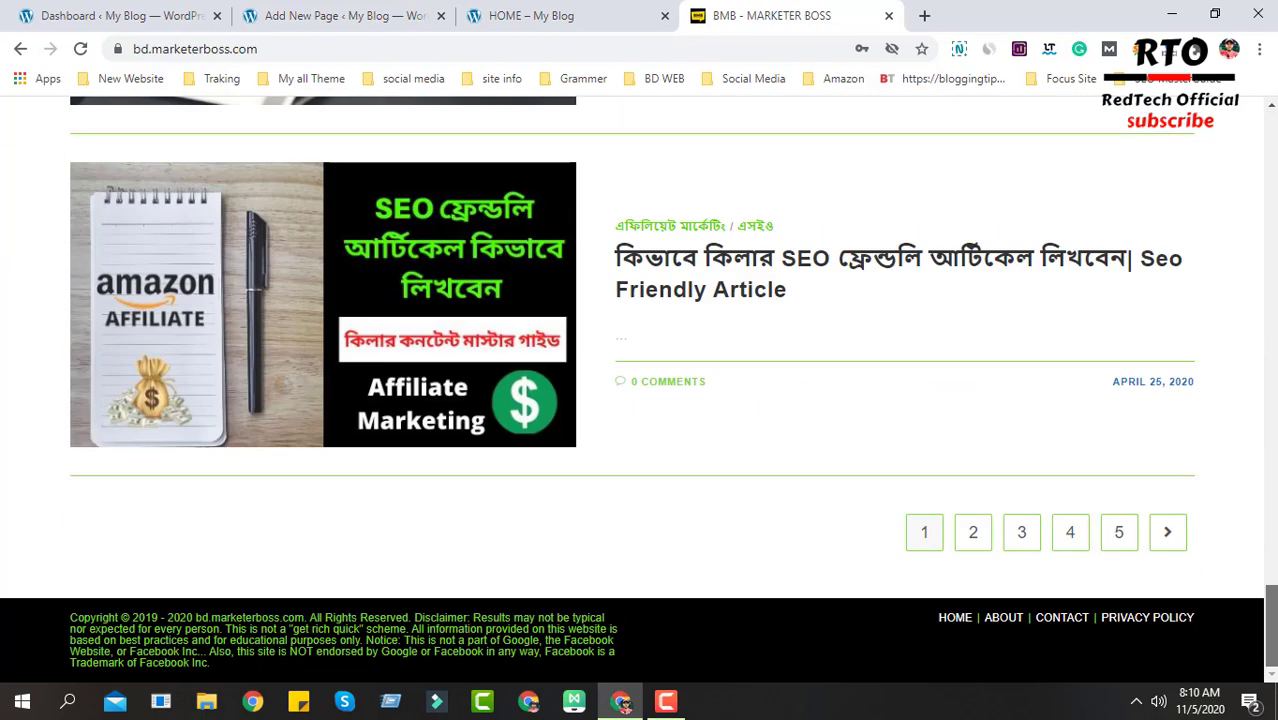
pyautogui.click(1006, 619)
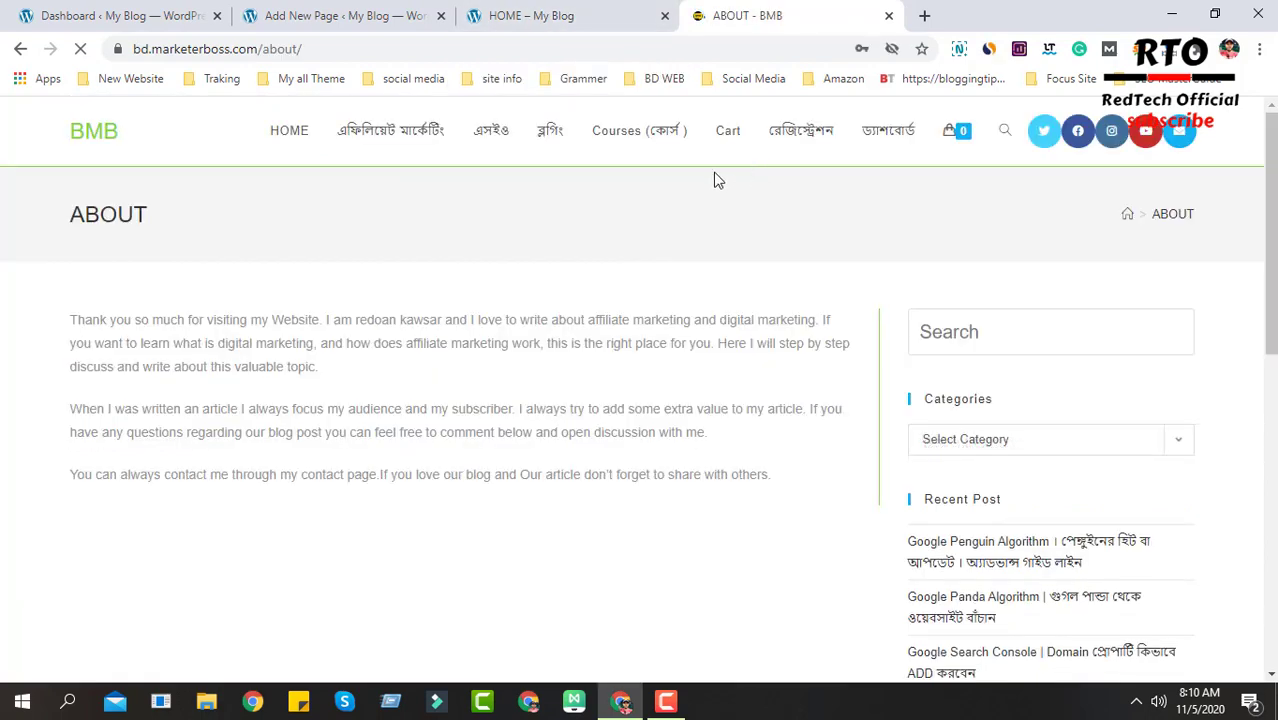
pyautogui.moveTo(66, 325); pyautogui.dragTo(575, 381)
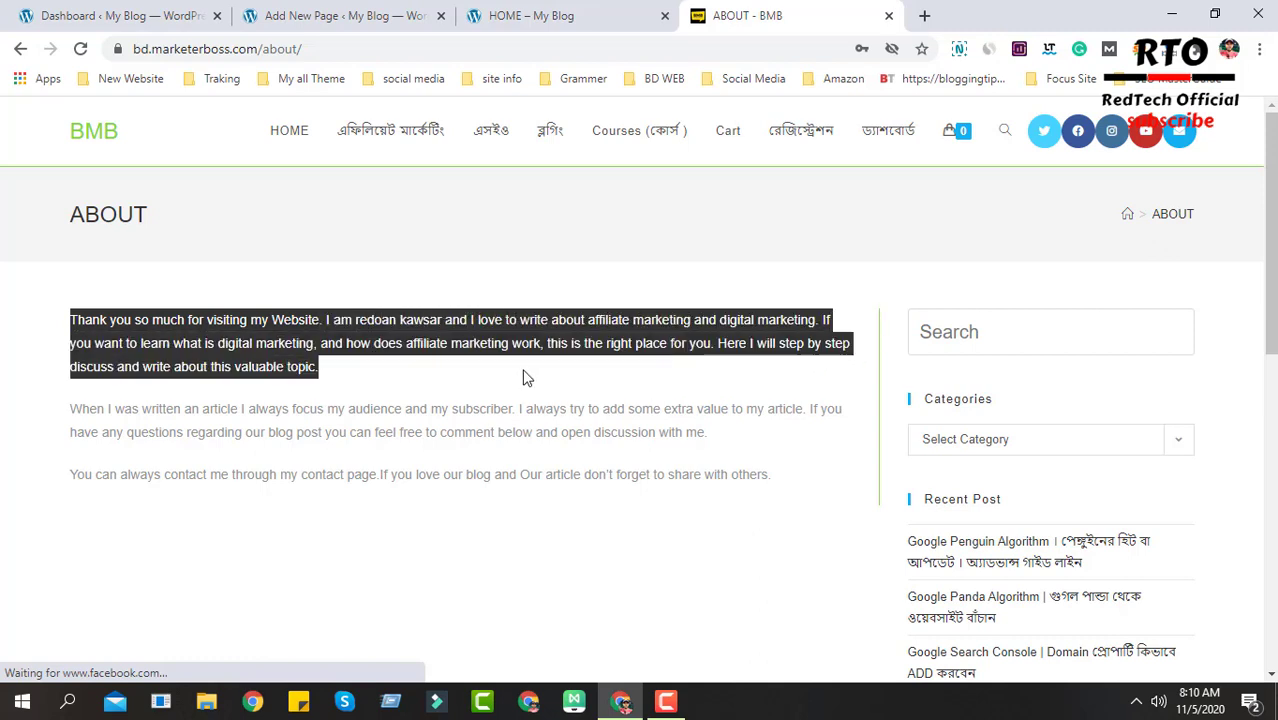
pyautogui.moveTo(322, 368); pyautogui.dragTo(793, 479)
pyautogui.click(752, 497)
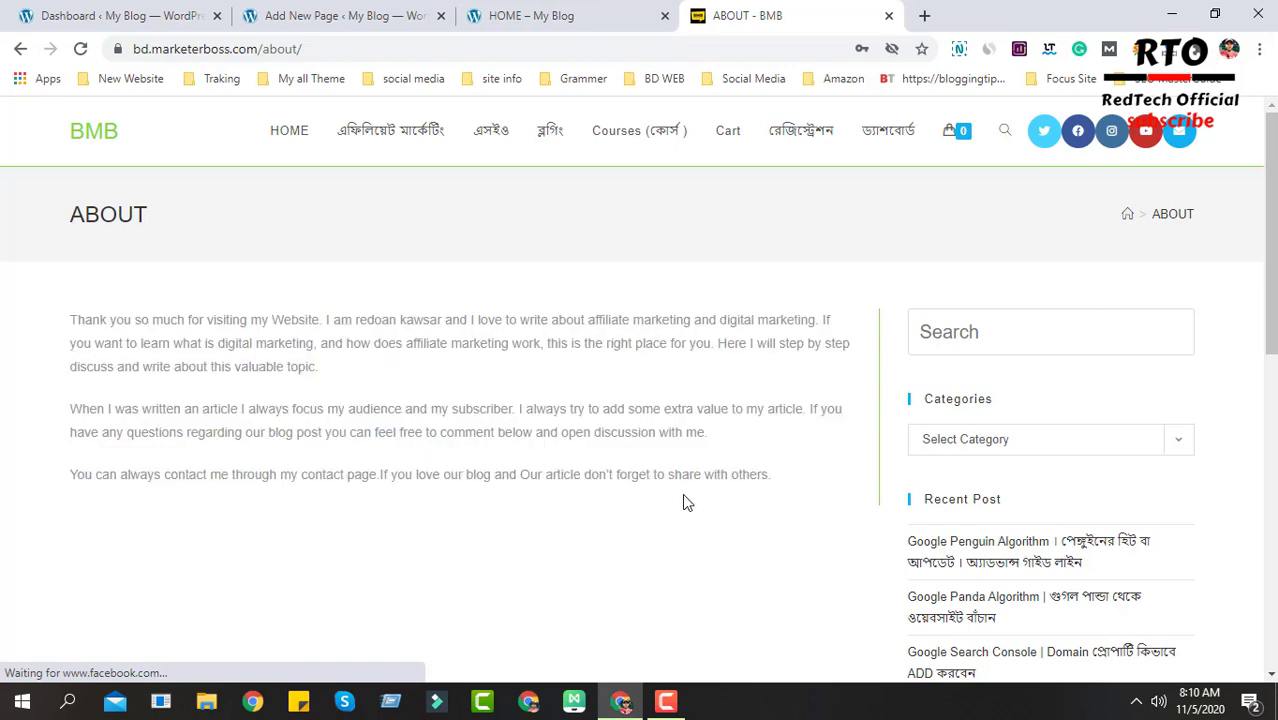
pyautogui.scroll(-6, 545, 348)
pyautogui.scroll(6, 470, 368)
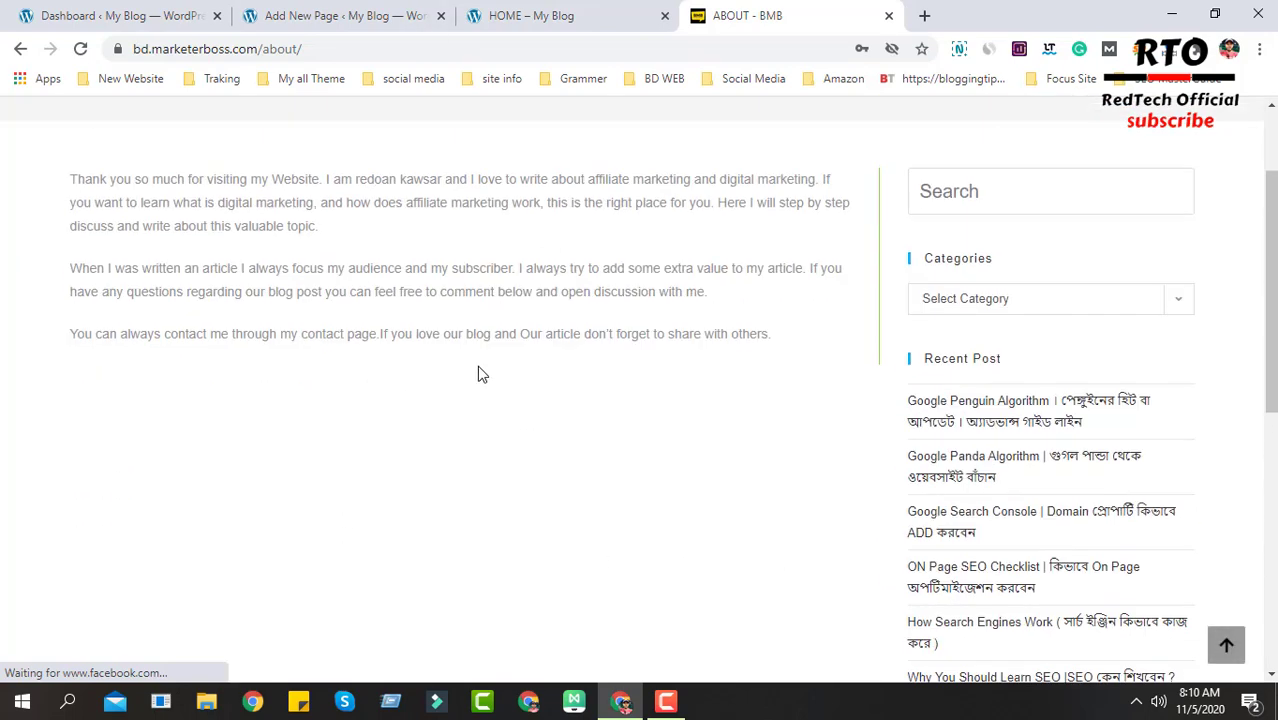
pyautogui.moveTo(791, 483); pyautogui.dragTo(822, 440)
pyautogui.click(822, 440)
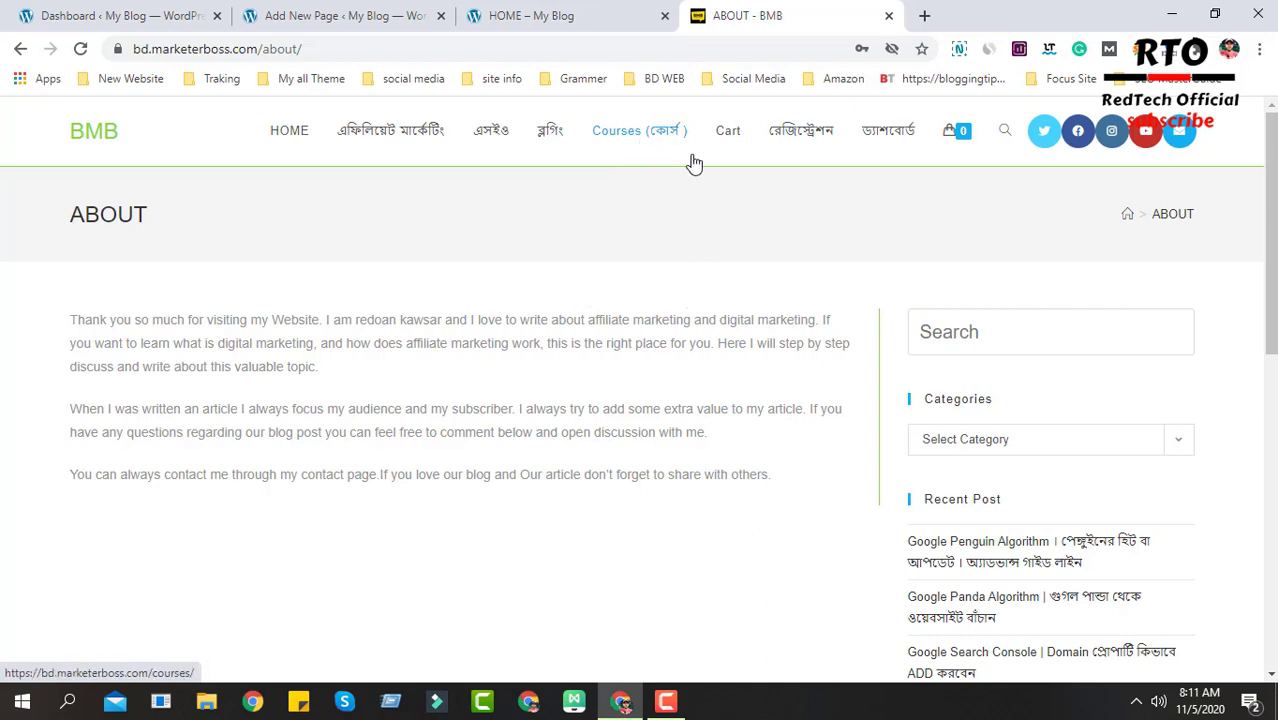
# Step: Return to the new ABOUT page and save it as a draft
pyautogui.click(374, 8)
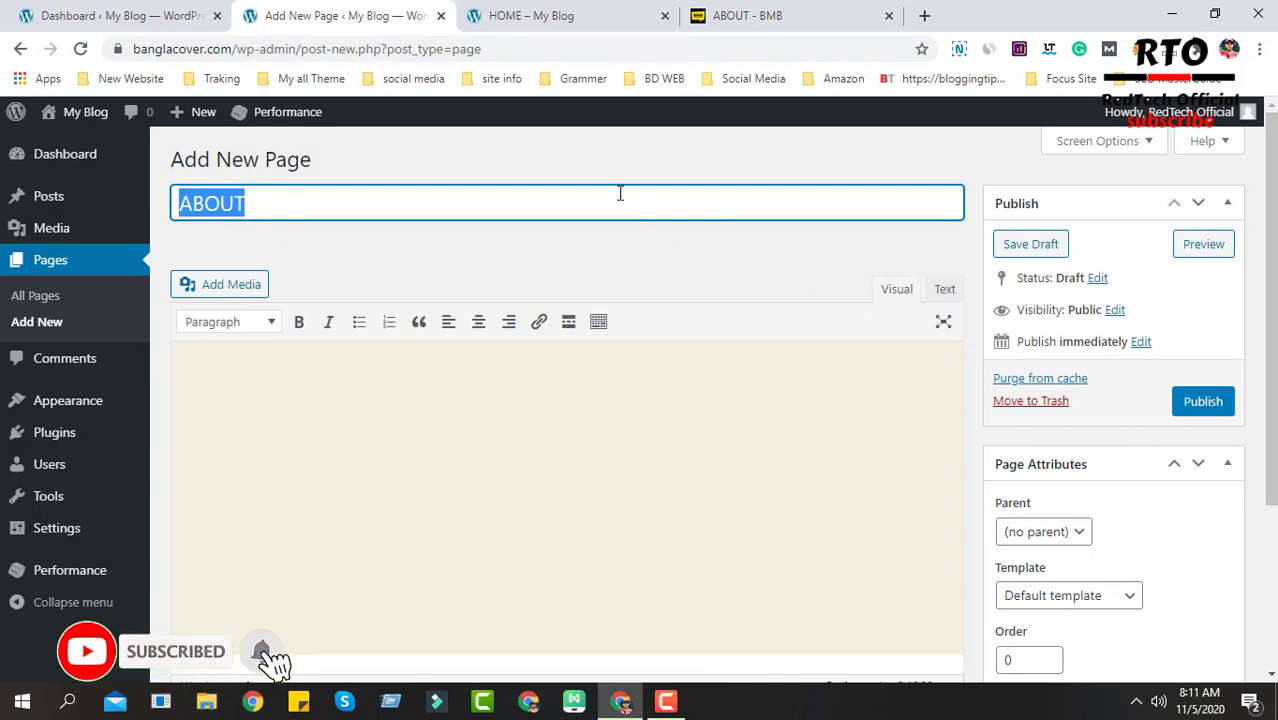
pyautogui.click(291, 204)
pyautogui.moveTo(268, 206); pyautogui.dragTo(154, 208)
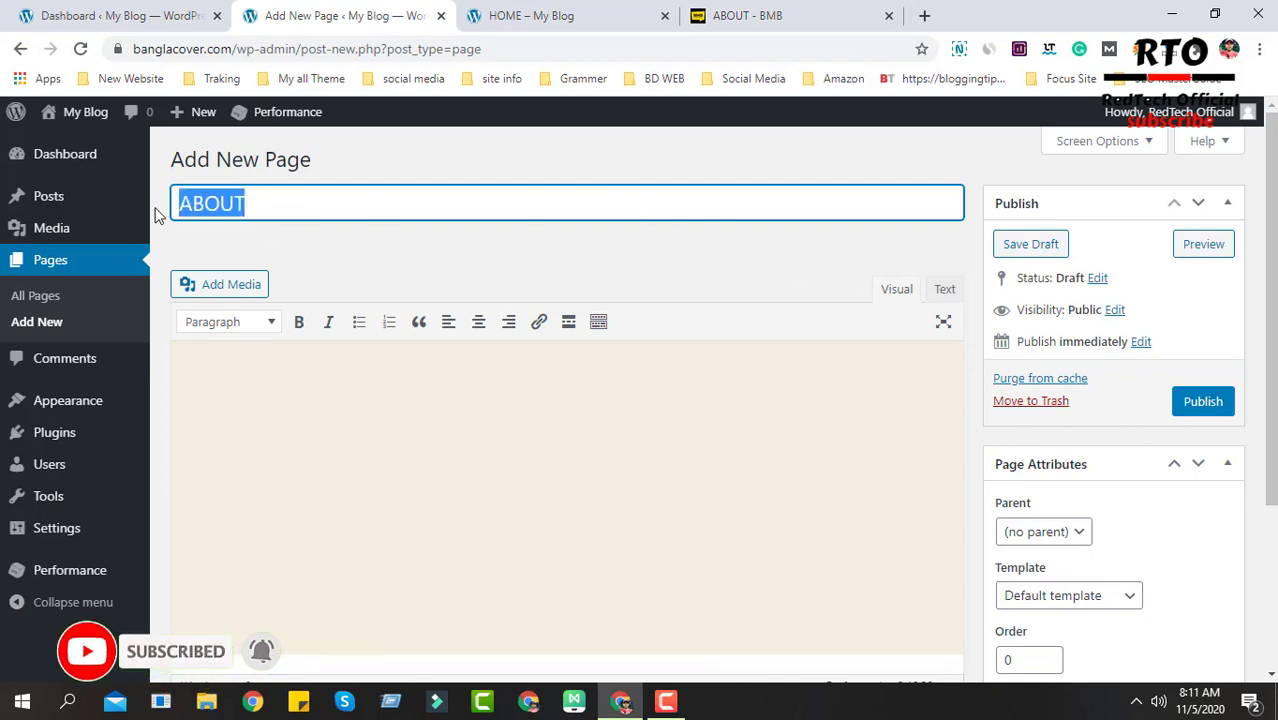
pyautogui.click(305, 205)
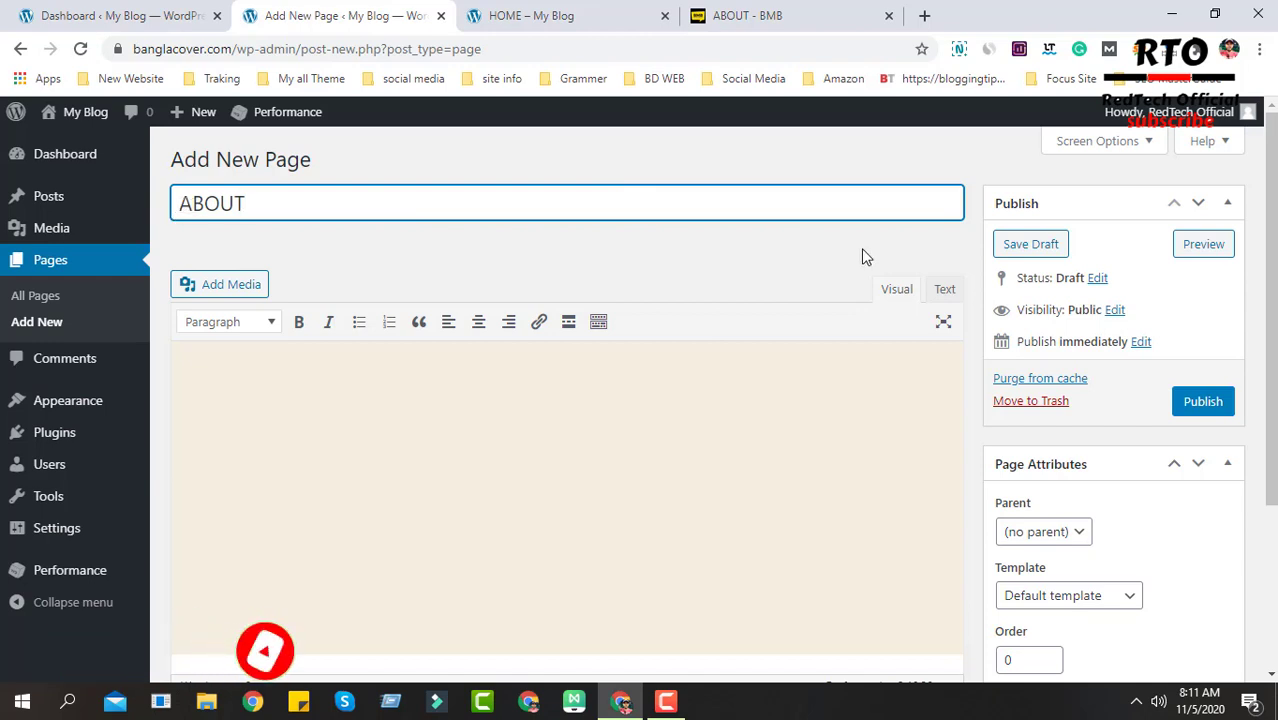
pyautogui.click(1031, 247)
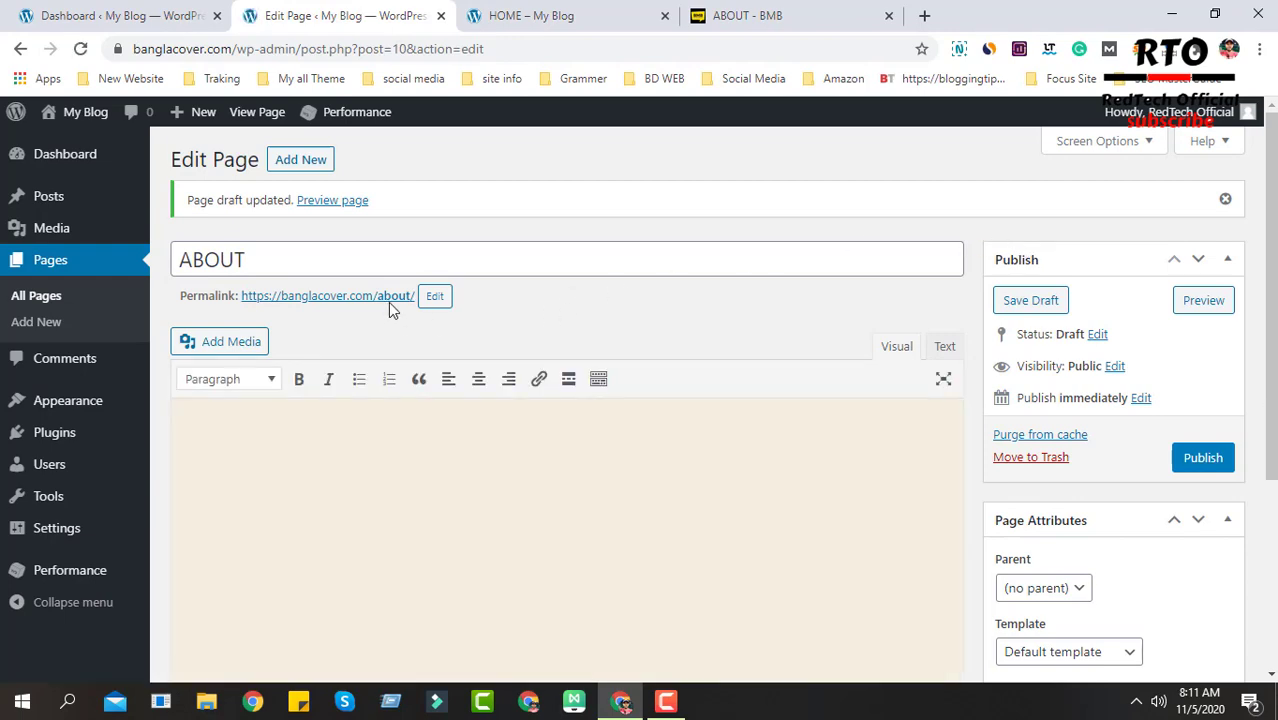
# Step: Review the example blog's ABOUT page and its web address, and return to the ABOUT draft
pyautogui.click(773, 5)
pyautogui.scroll(-1, 891, 526)
pyautogui.scroll(1, 630, 214)
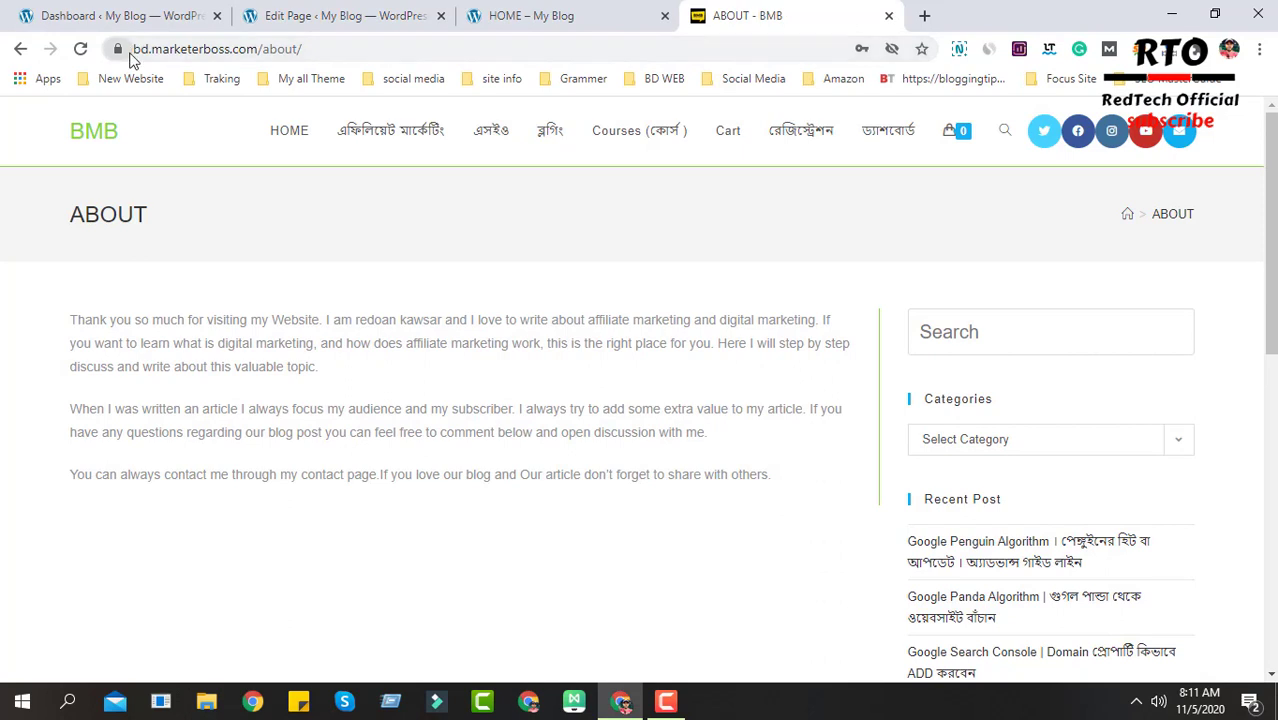
pyautogui.moveTo(135, 50); pyautogui.dragTo(340, 52)
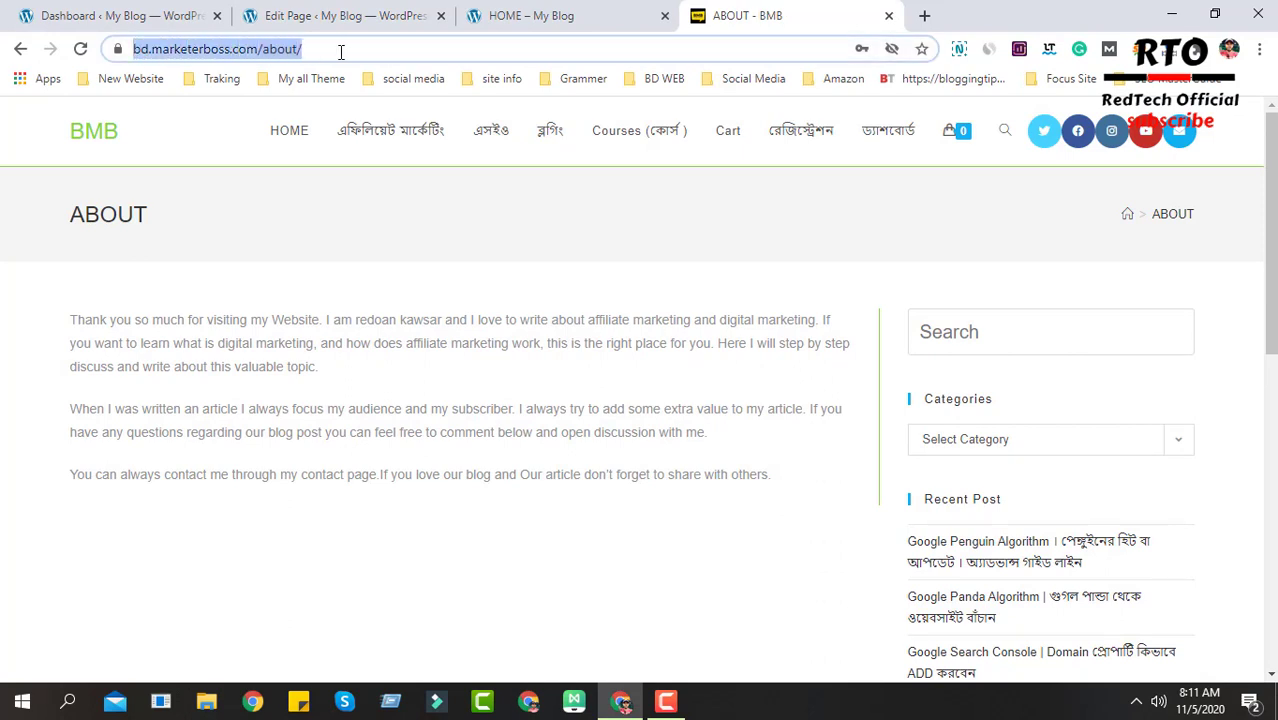
pyautogui.click(370, 12)
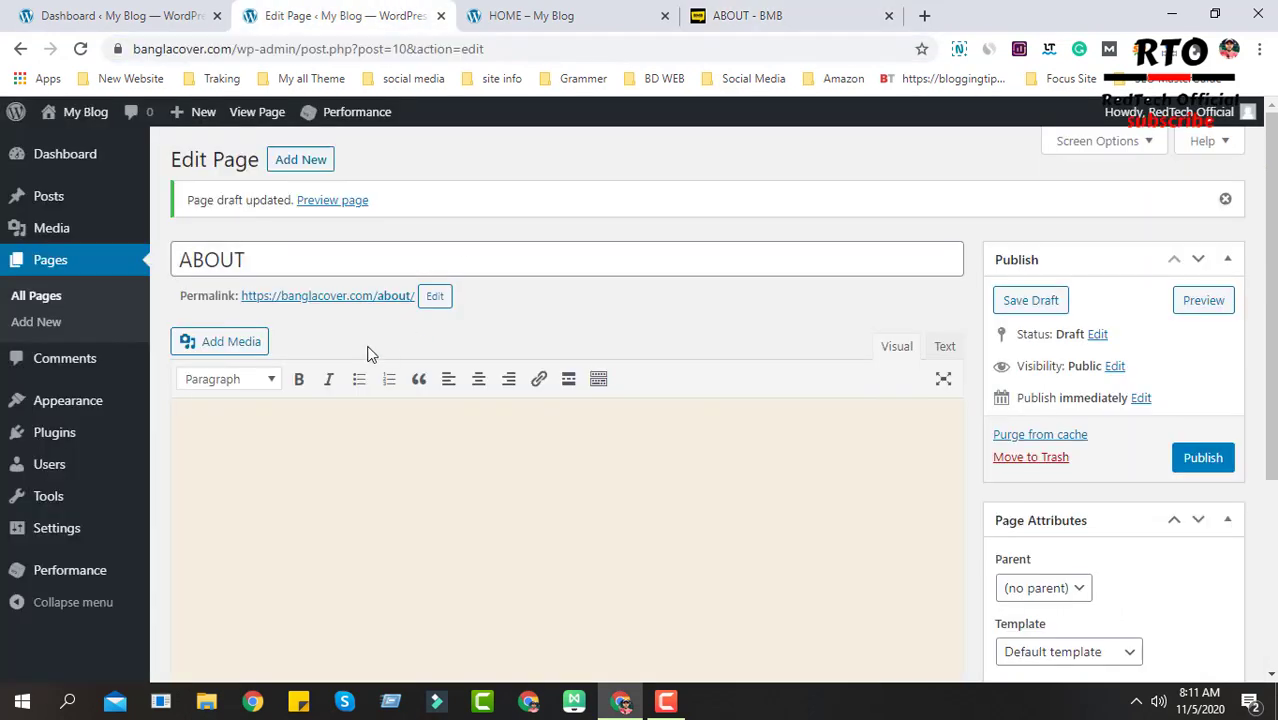
# Step: Start another new page from the ABOUT draft and close the published HOME page's browser tab
pyautogui.scroll(-1, 753, 370)
pyautogui.scroll(1, 753, 368)
pyautogui.click(292, 160)
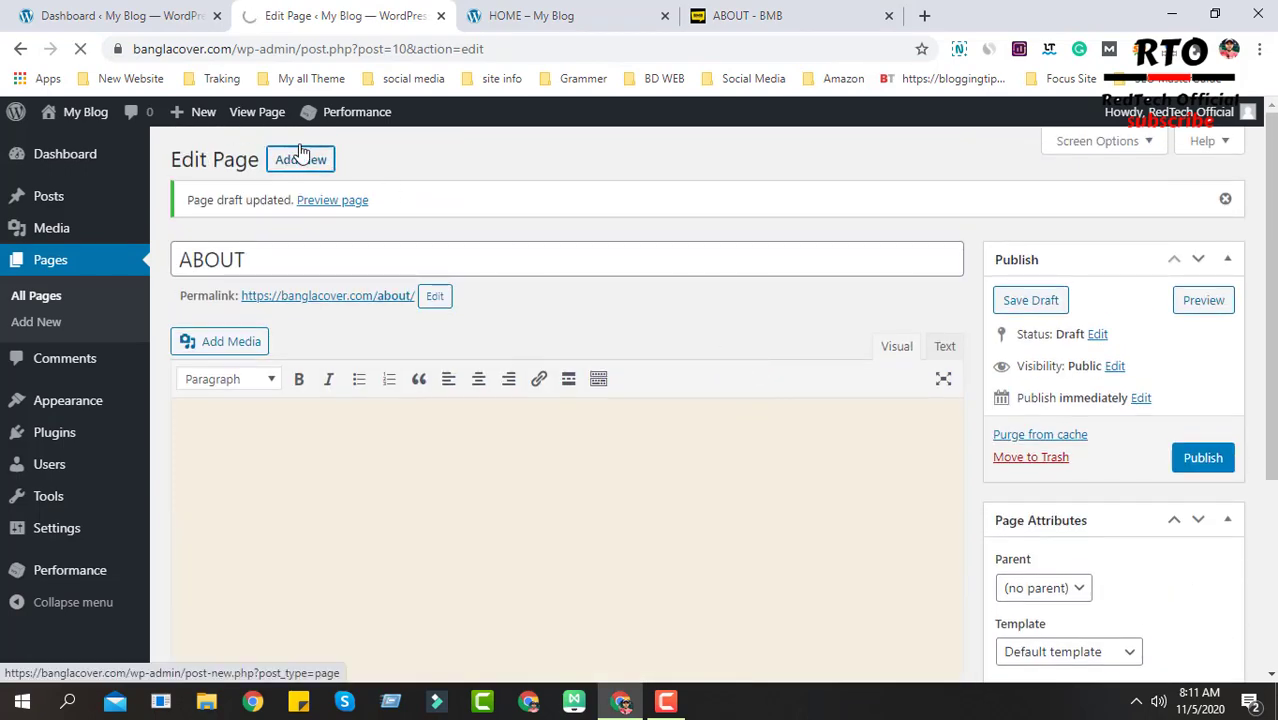
pyautogui.click(593, 10)
pyautogui.click(705, 12)
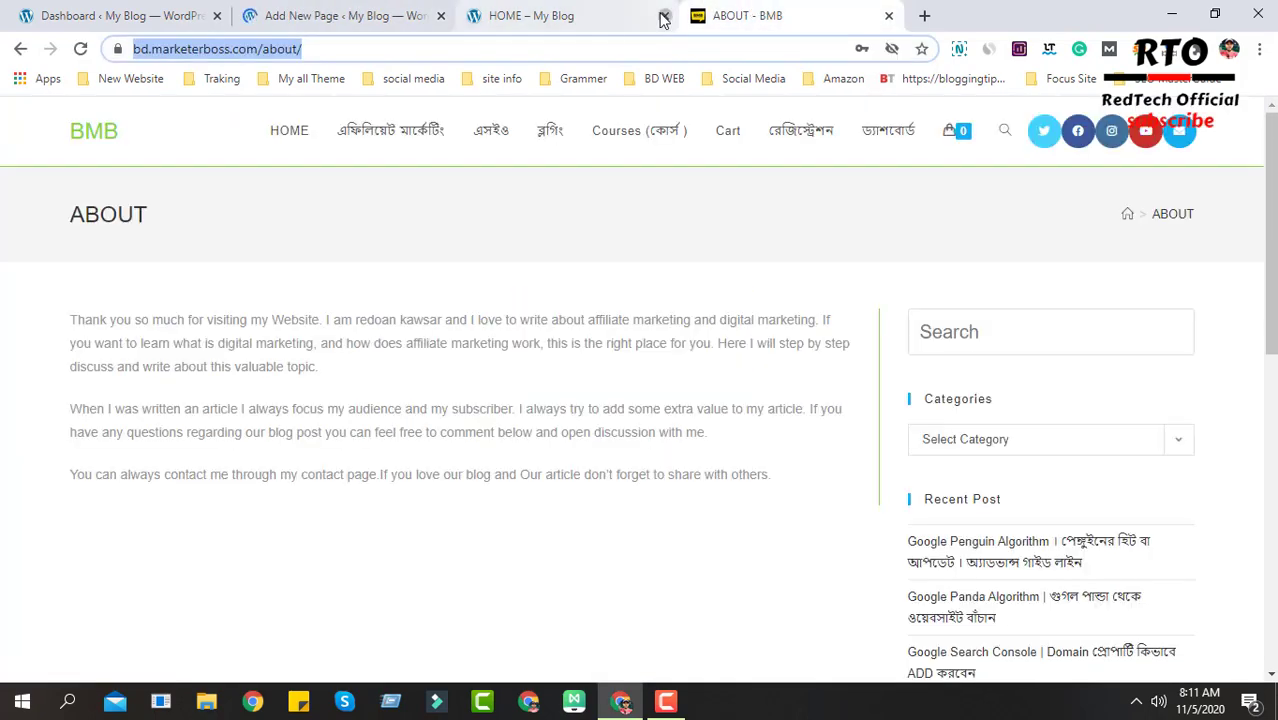
pyautogui.click(664, 16)
pyautogui.scroll(-10, 856, 214)
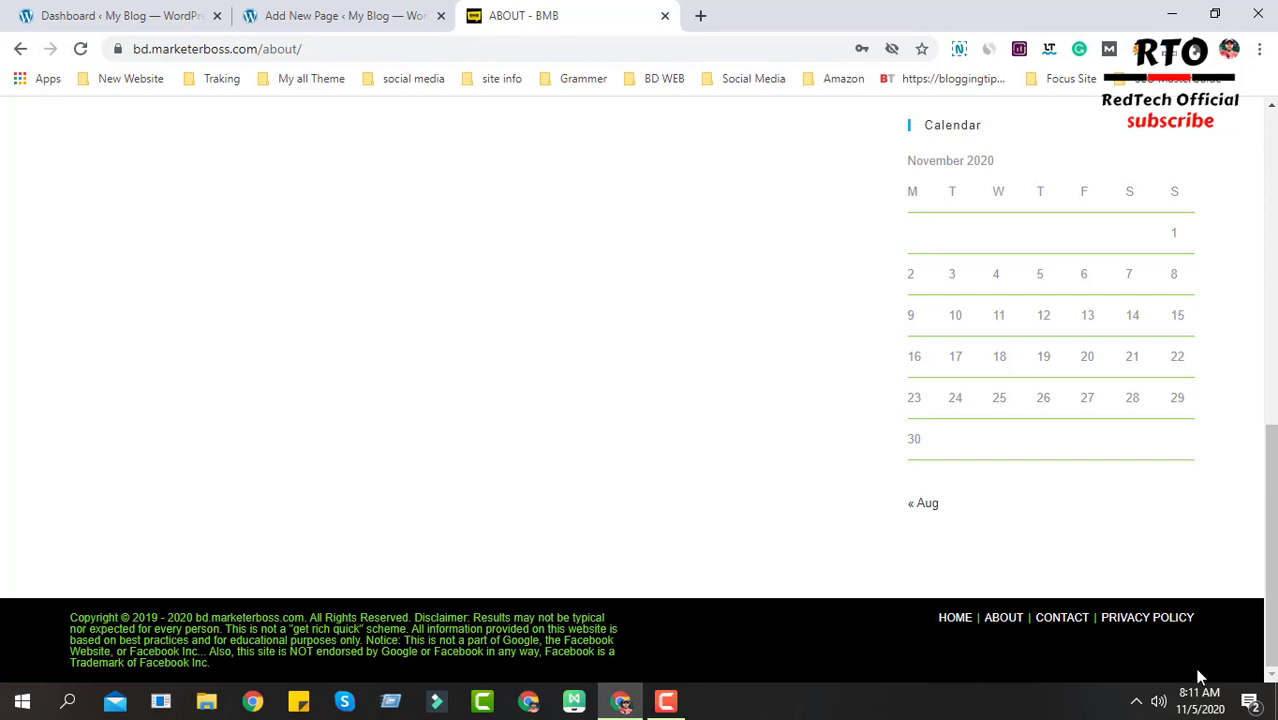
# Step: Title the new page CONTACT and place the cursor in its empty content area
pyautogui.click(385, 12)
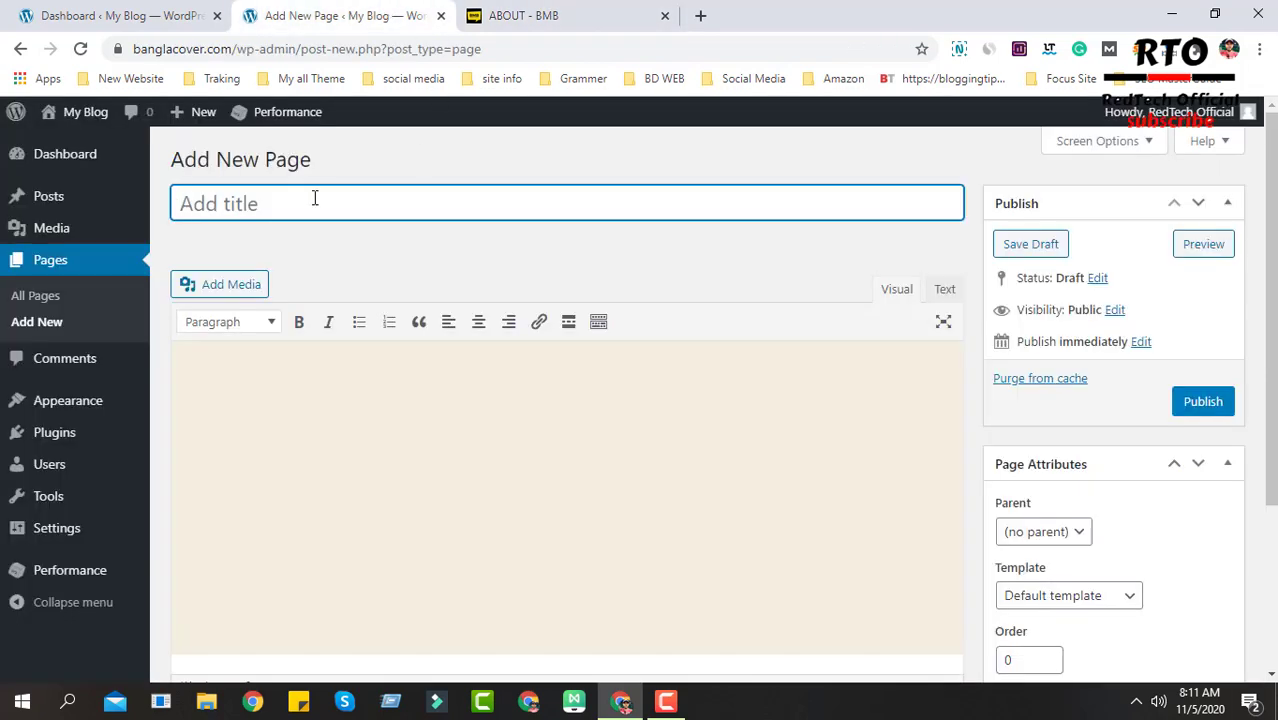
pyautogui.write('CONTACT')
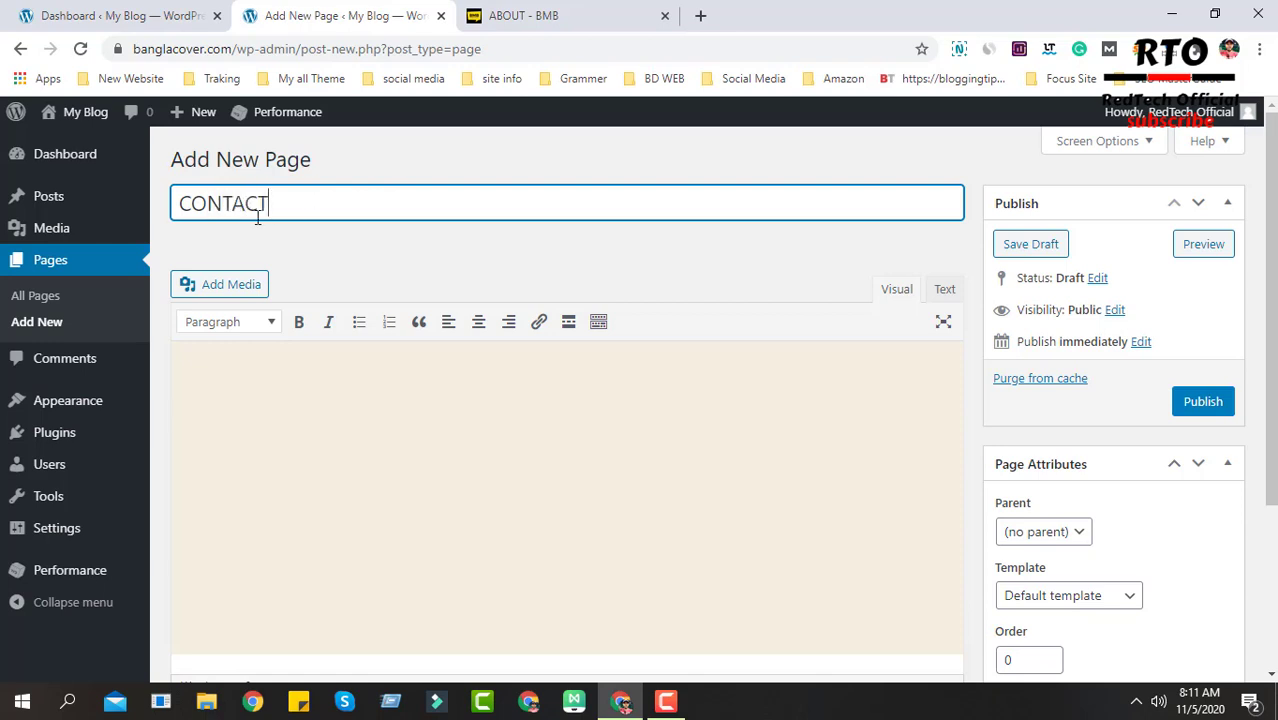
pyautogui.moveTo(295, 209); pyautogui.dragTo(146, 210)
pyautogui.click(388, 206)
pyautogui.click(212, 396)
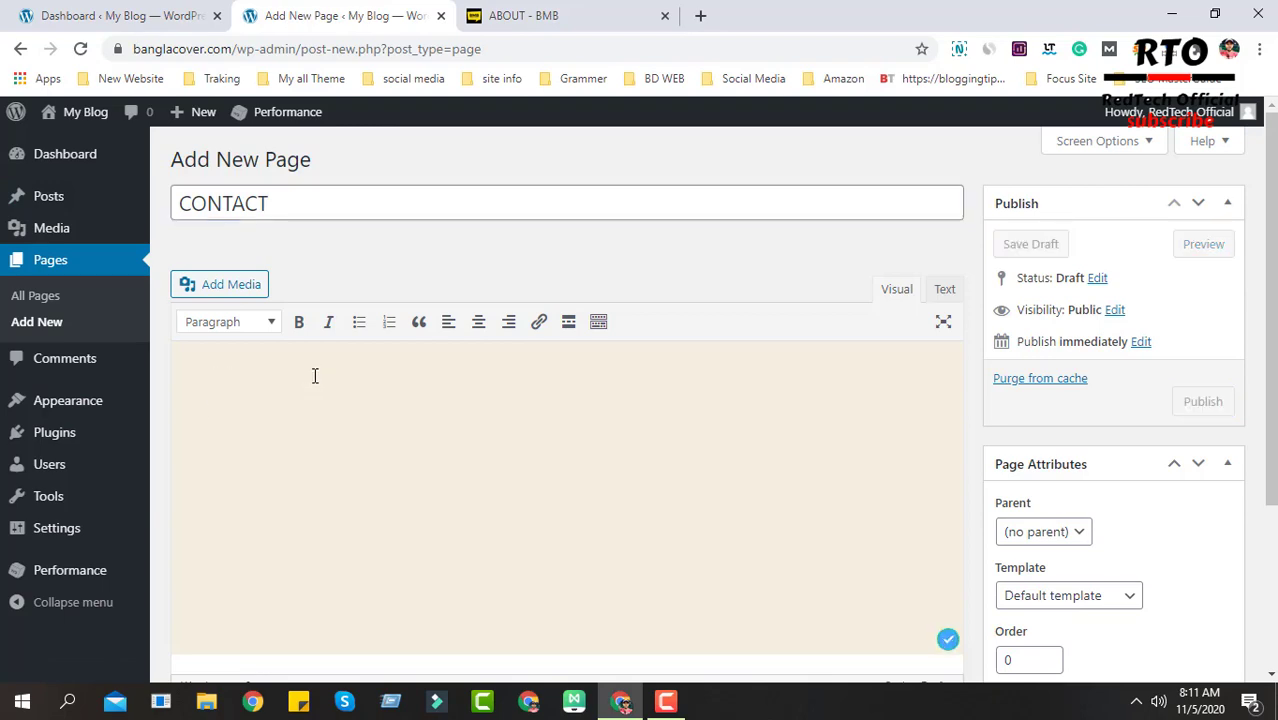
# Step: Open the example blog's CONTACT page from the footer of its ABOUT page
pyautogui.click(602, 12)
pyautogui.scroll(2, 800, 410)
pyautogui.scroll(5, 836, 434)
pyautogui.scroll(-6, 745, 439)
pyautogui.scroll(8, 733, 448)
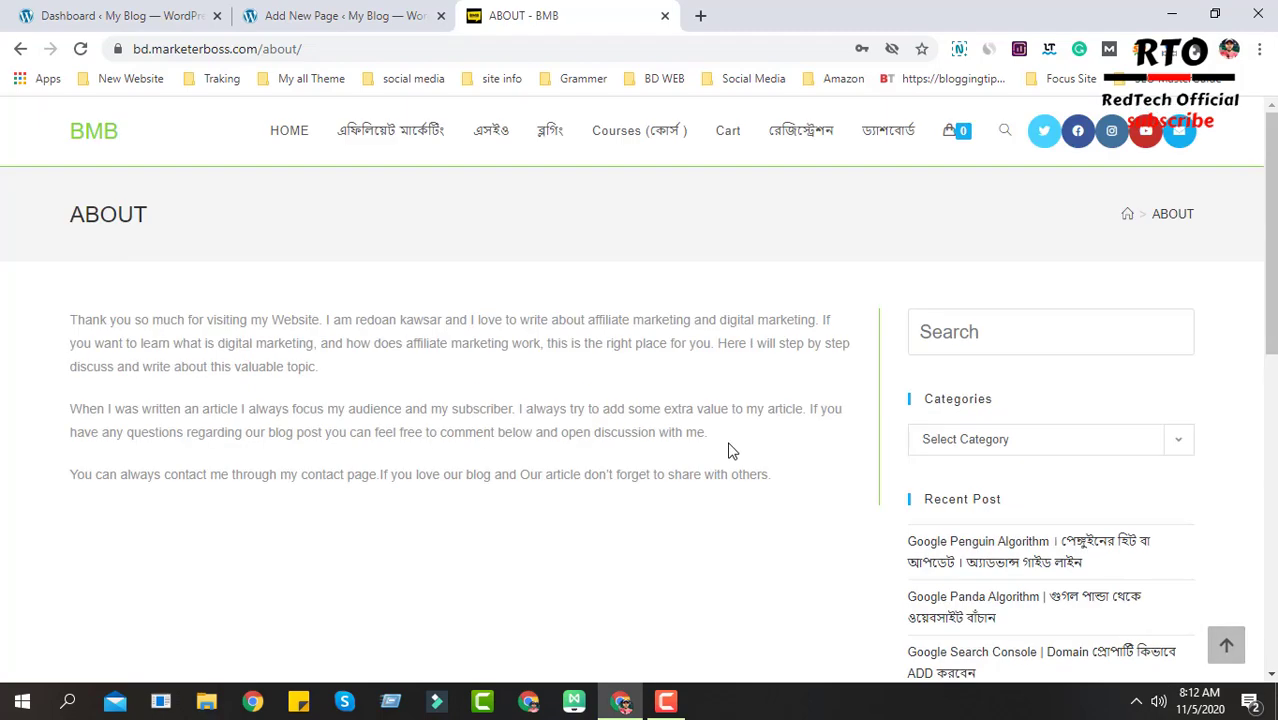
pyautogui.scroll(-8, 1142, 503)
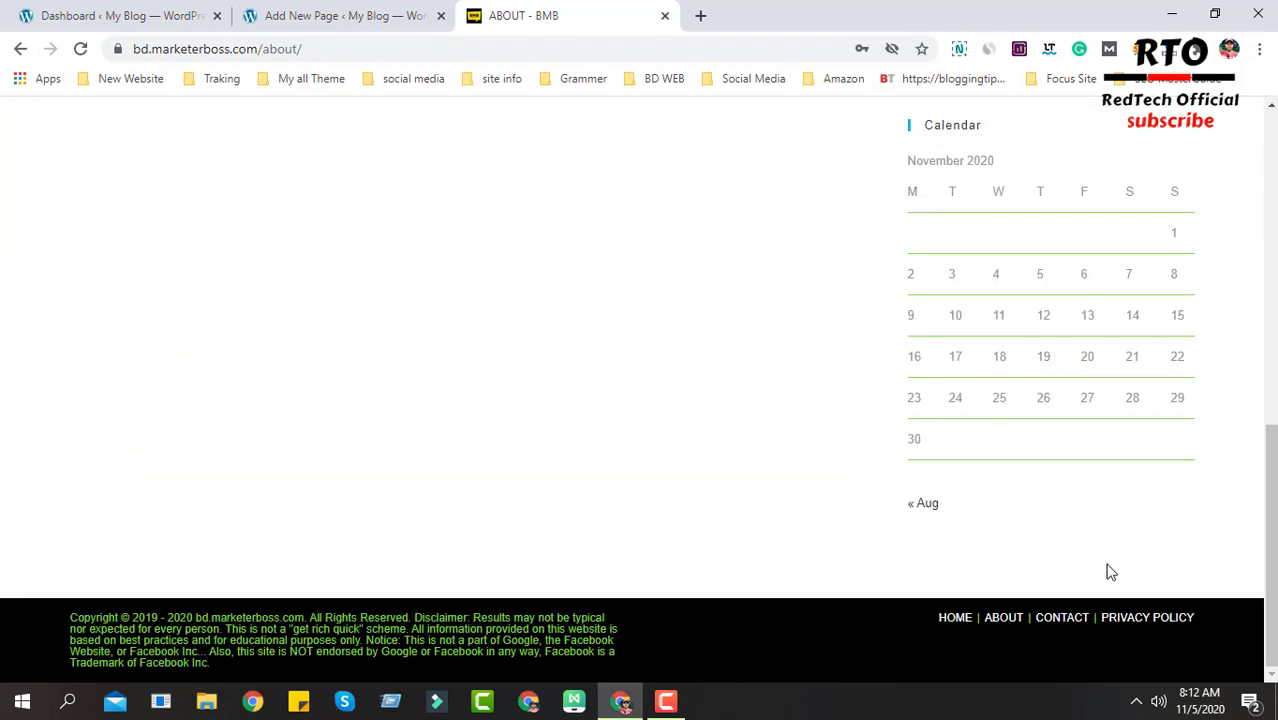
pyautogui.click(1062, 626)
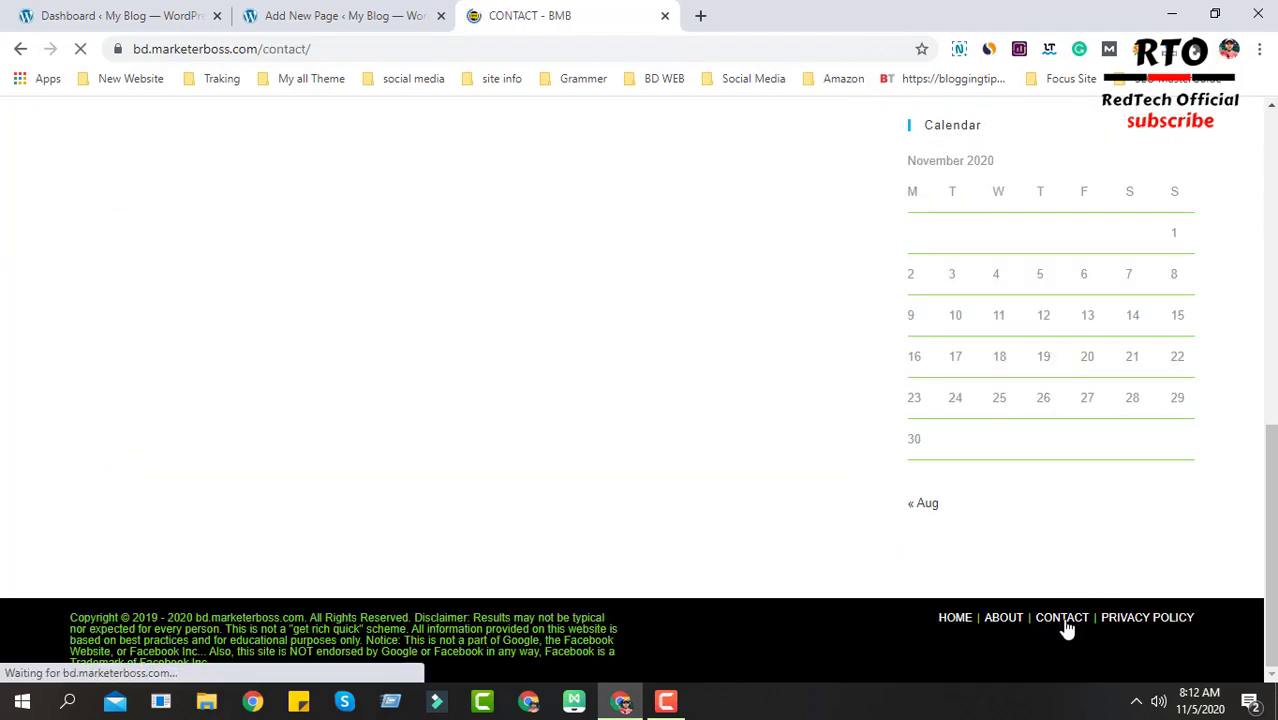
# Step: Examine the example CONTACT page's heading and its form fields for name, email, subject and message
pyautogui.moveTo(64, 220); pyautogui.dragTo(205, 237)
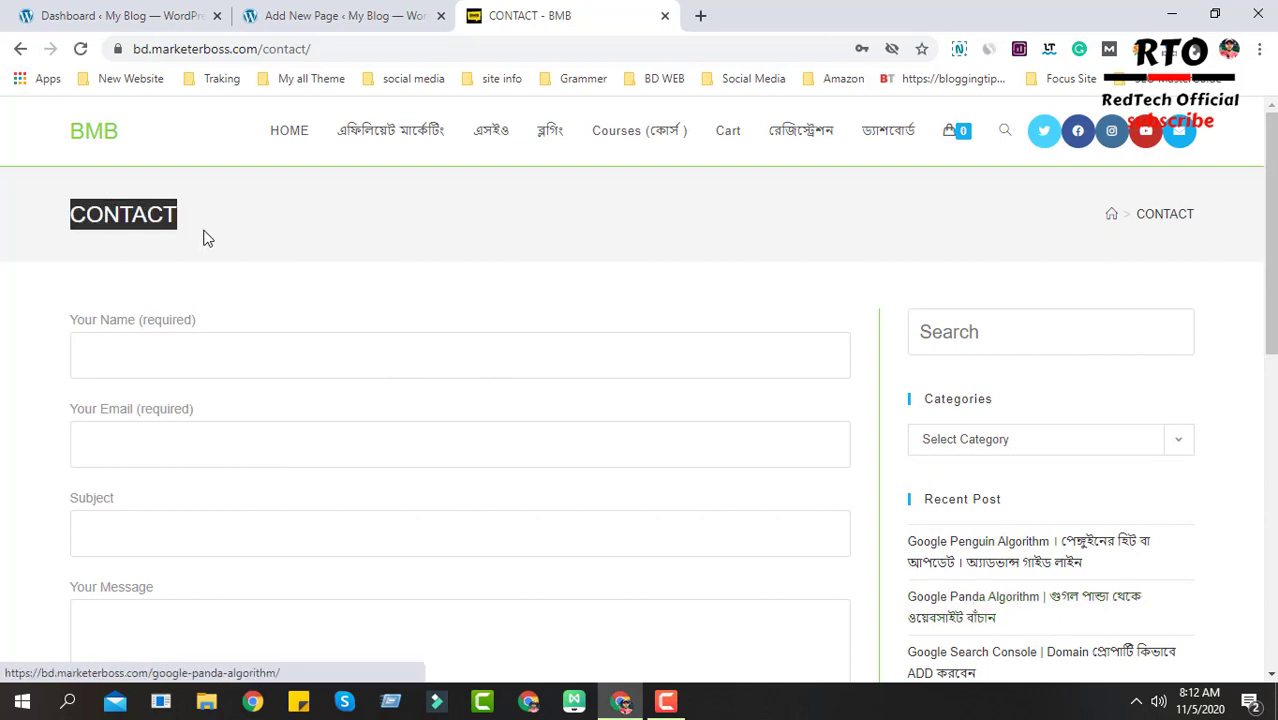
pyautogui.scroll(-1, 139, 240)
pyautogui.click(93, 254)
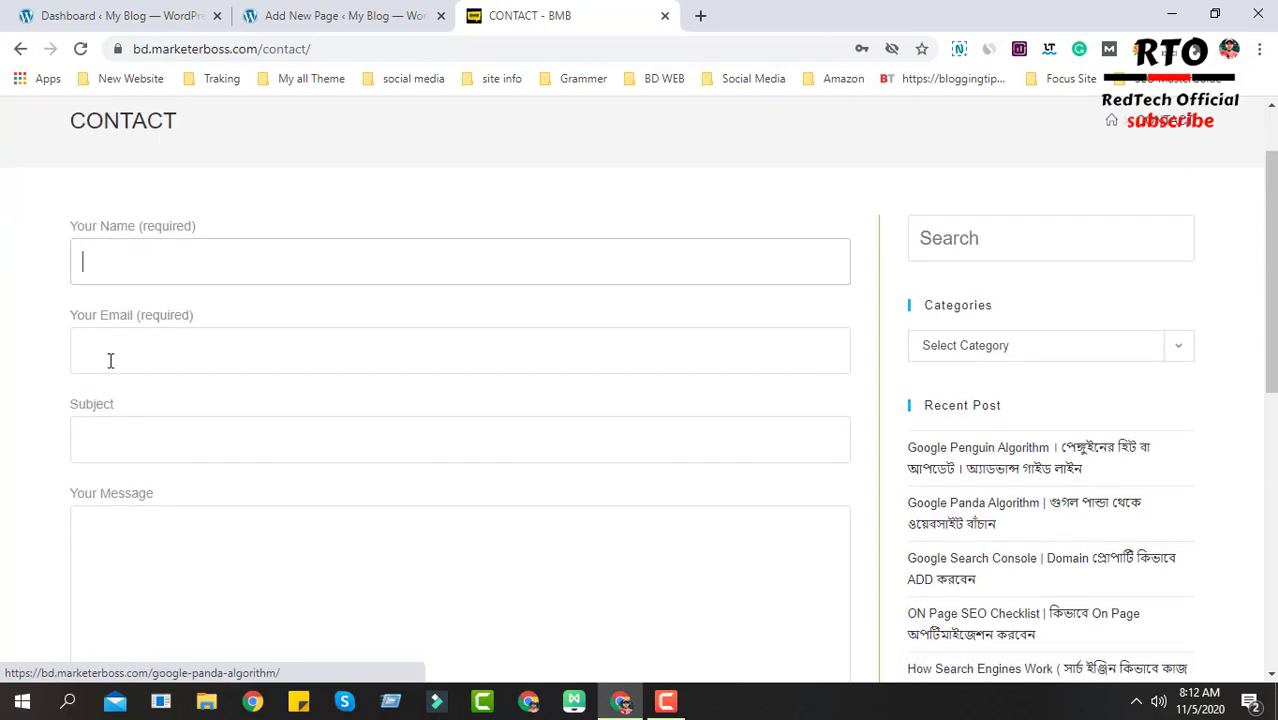
pyautogui.click(110, 357)
pyautogui.scroll(-3, 117, 359)
pyautogui.click(151, 136)
pyautogui.click(124, 252)
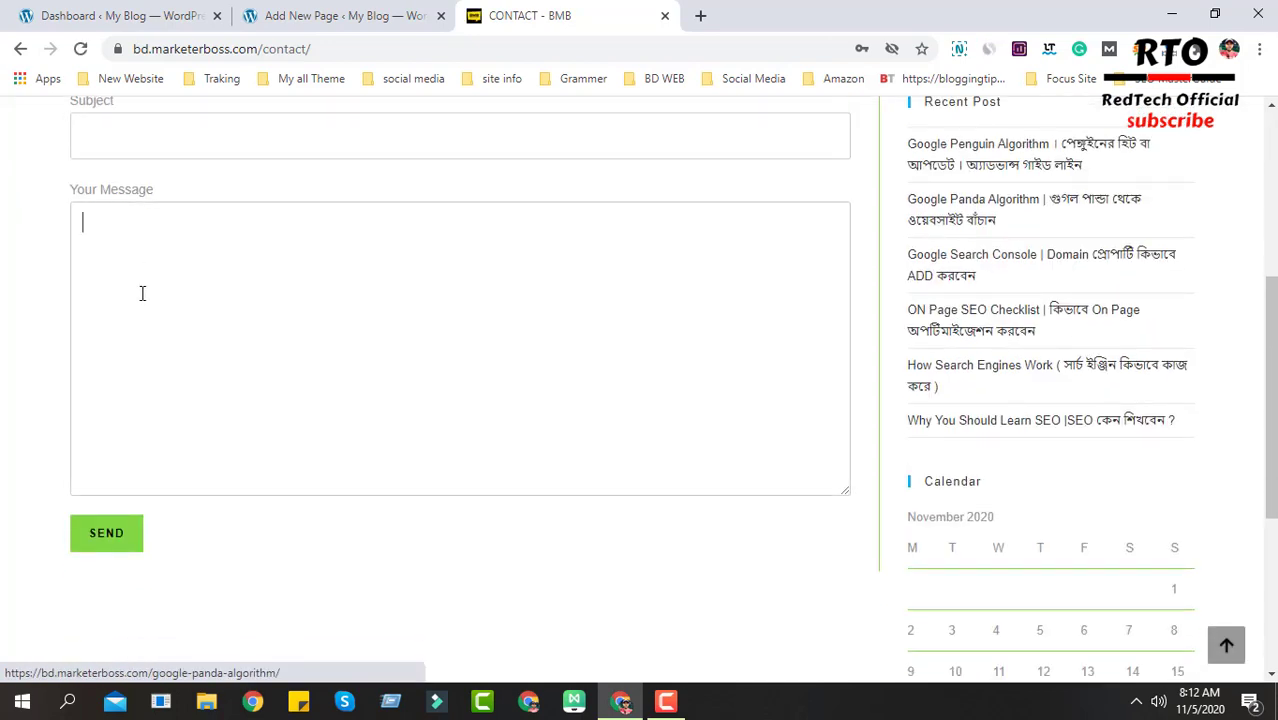
pyautogui.scroll(3, 480, 420)
pyautogui.scroll(1, 510, 412)
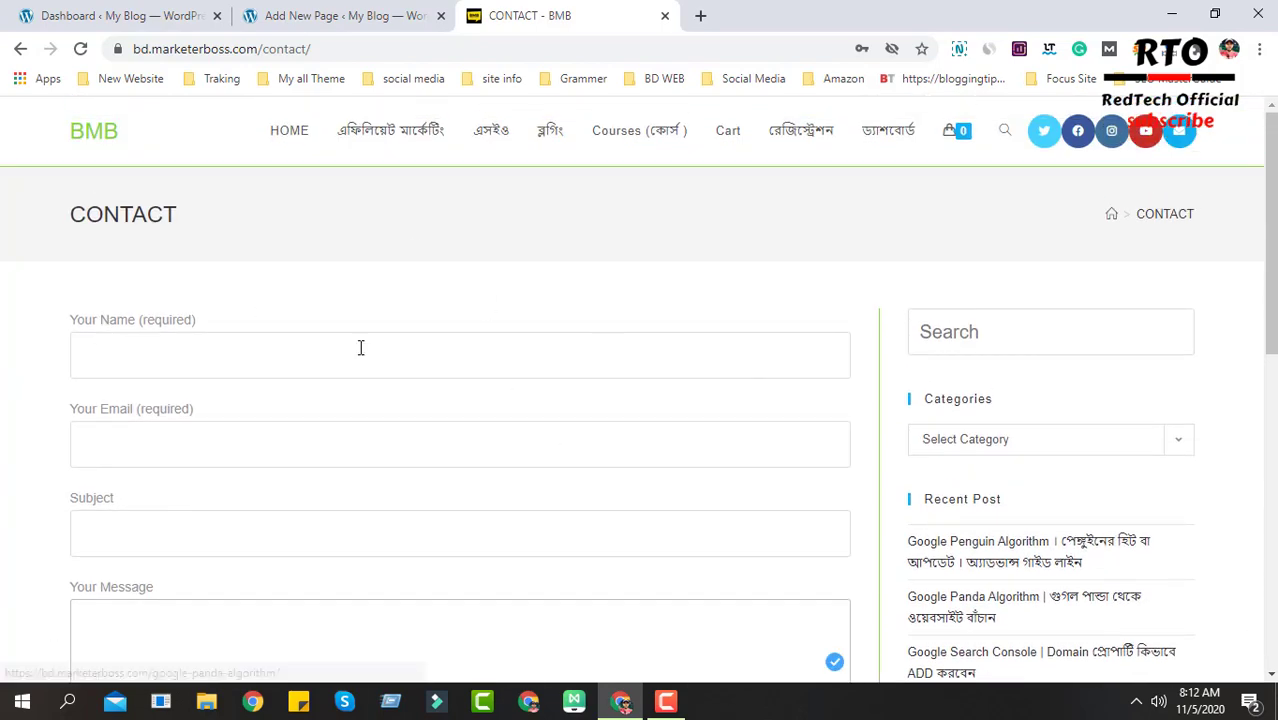
pyautogui.scroll(-6, 488, 359)
pyautogui.scroll(2, 345, 397)
pyautogui.scroll(4, 251, 357)
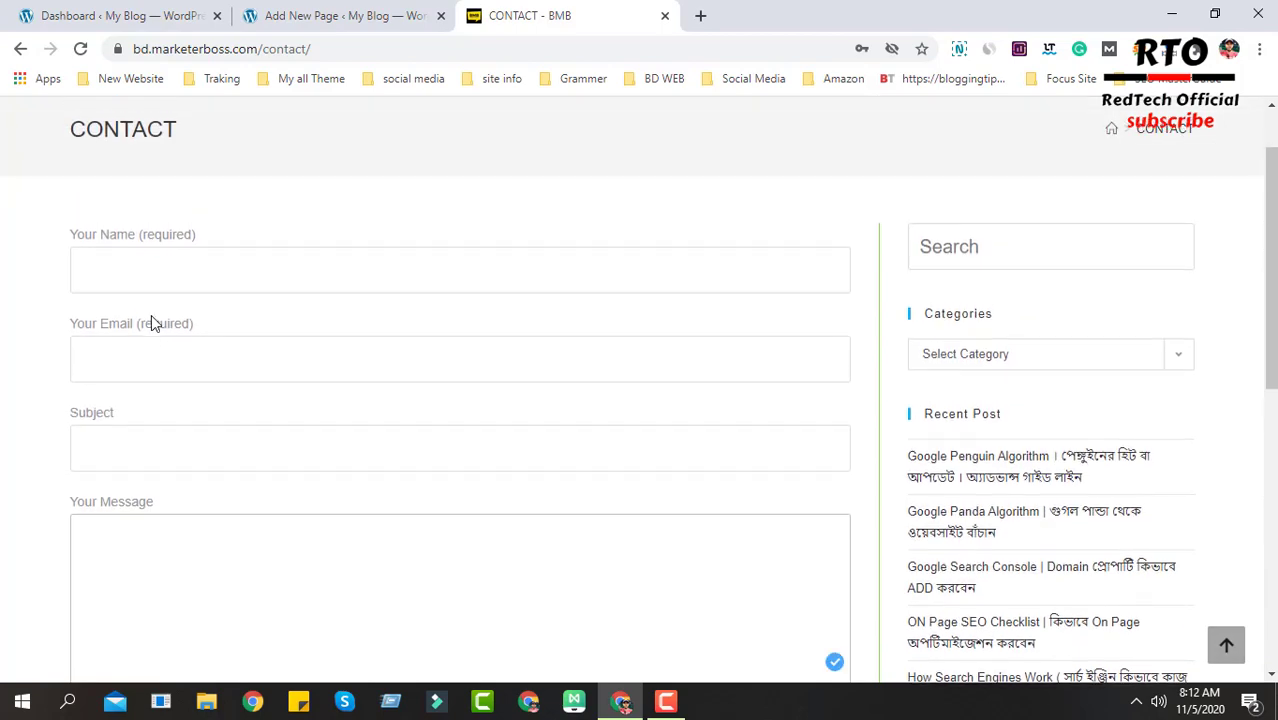
# Step: Compare the empty CONTACT page draft with the example blog's contact form, ending on the draft
pyautogui.click(322, 15)
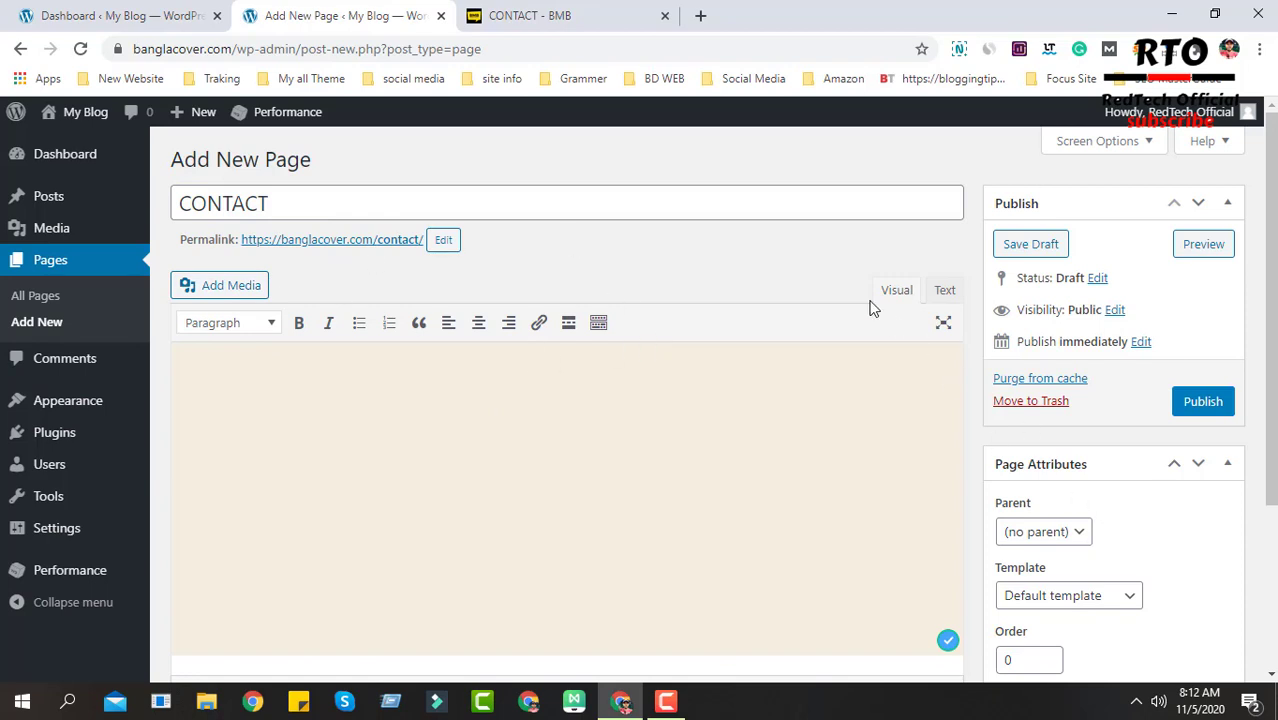
pyautogui.hotkey('ctrl', 'Tab')
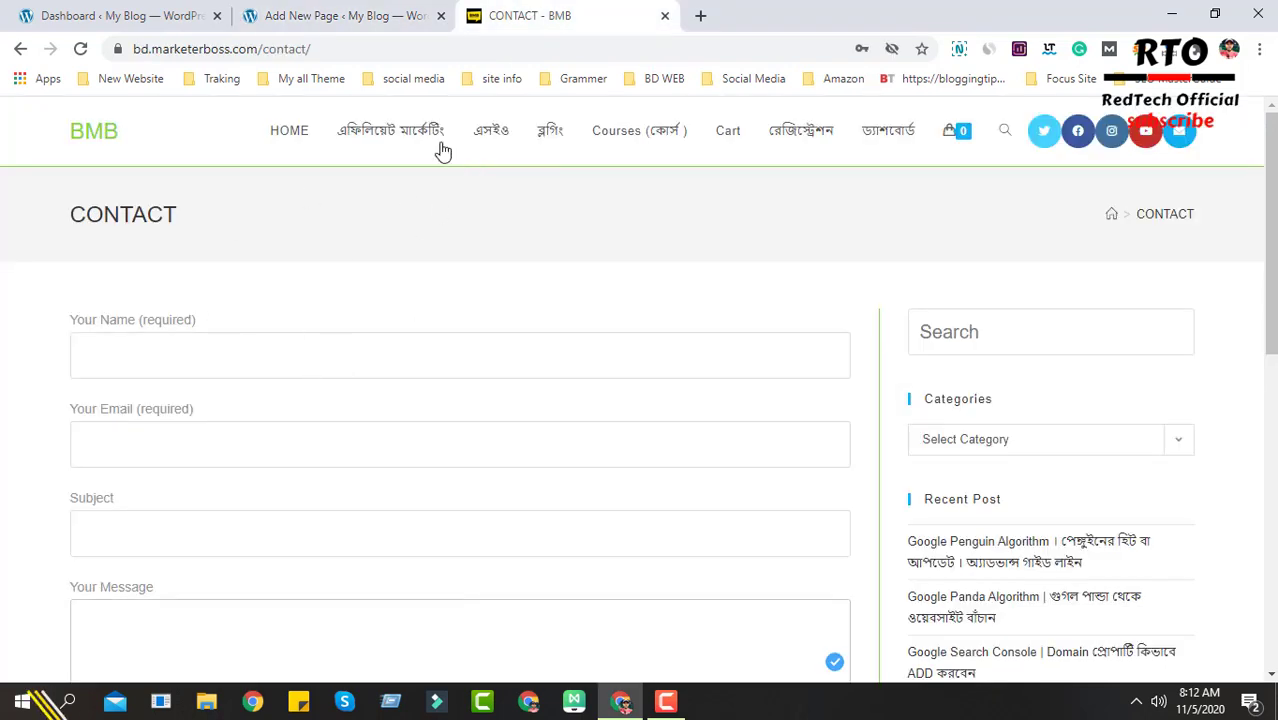
pyautogui.click(352, 14)
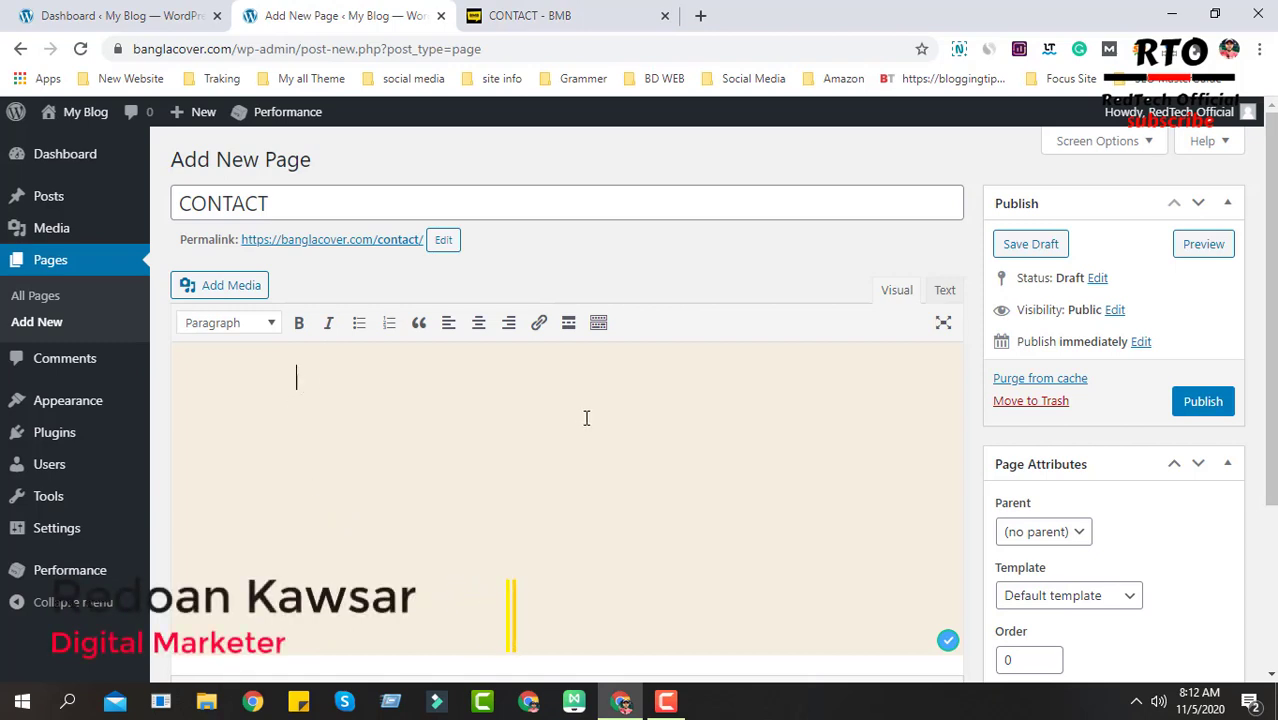
pyautogui.click(601, 14)
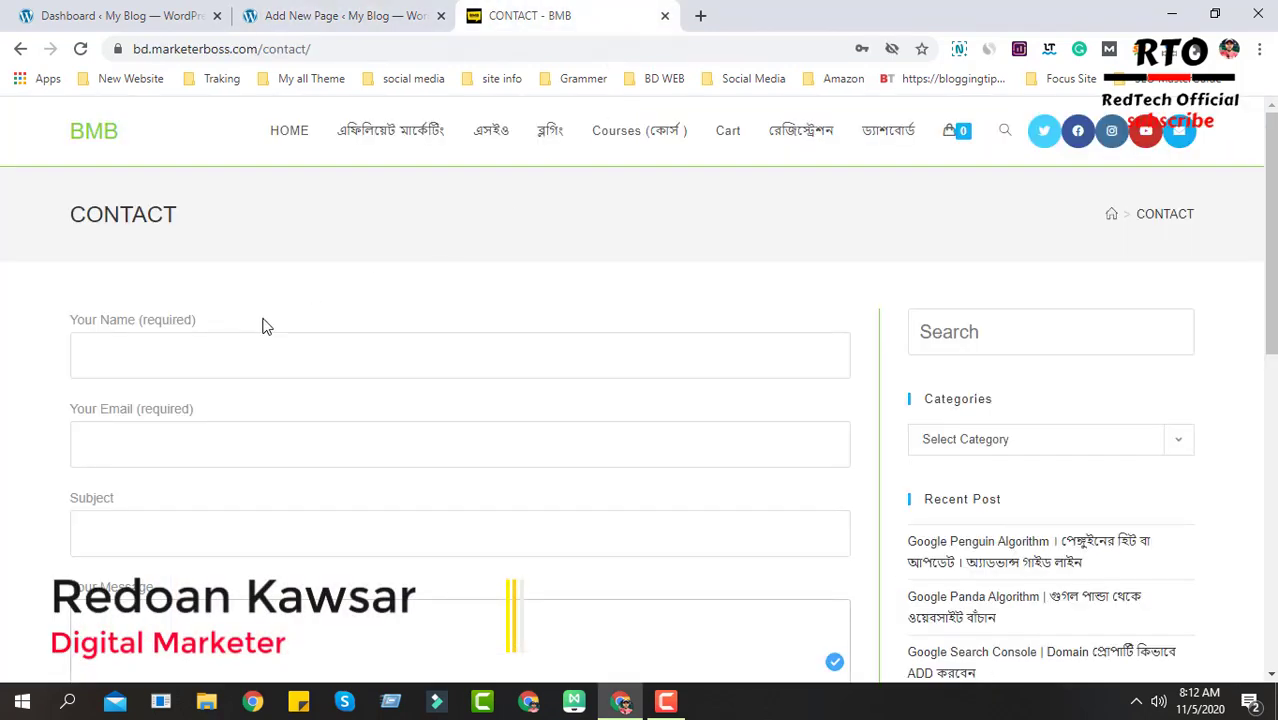
pyautogui.scroll(-3, 141, 353)
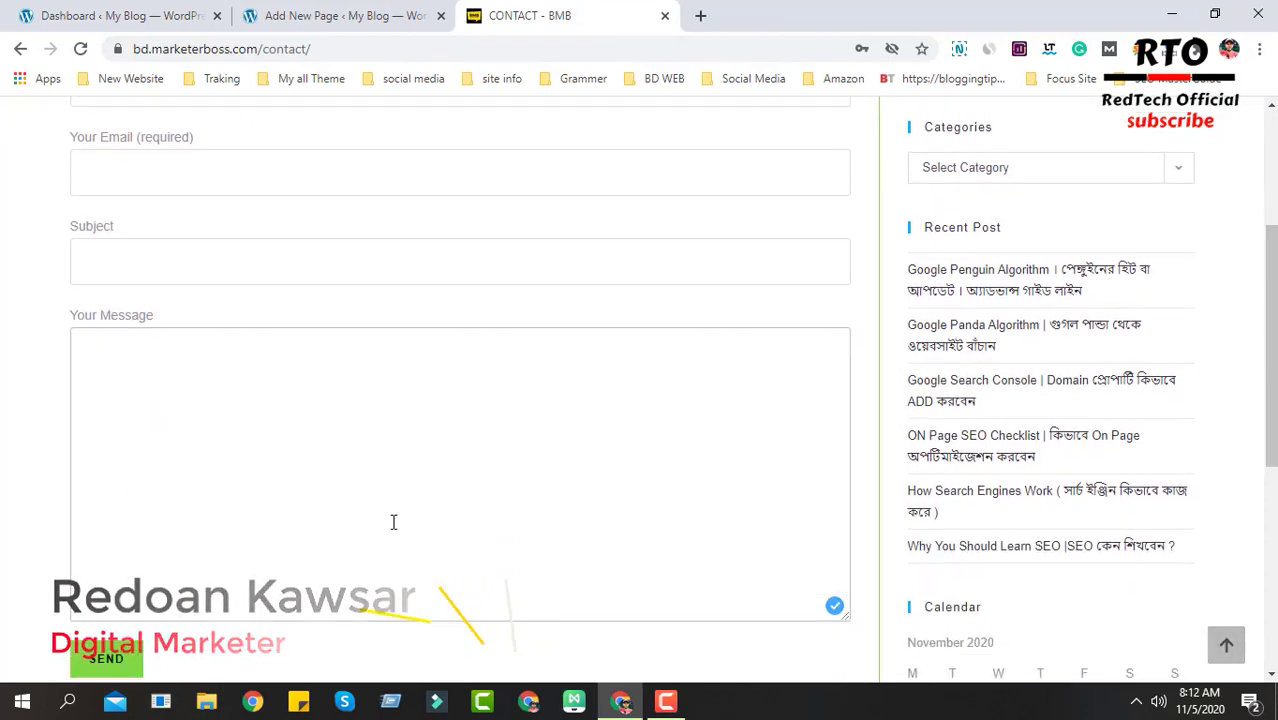
pyautogui.scroll(2, 465, 628)
pyautogui.scroll(-3, 457, 486)
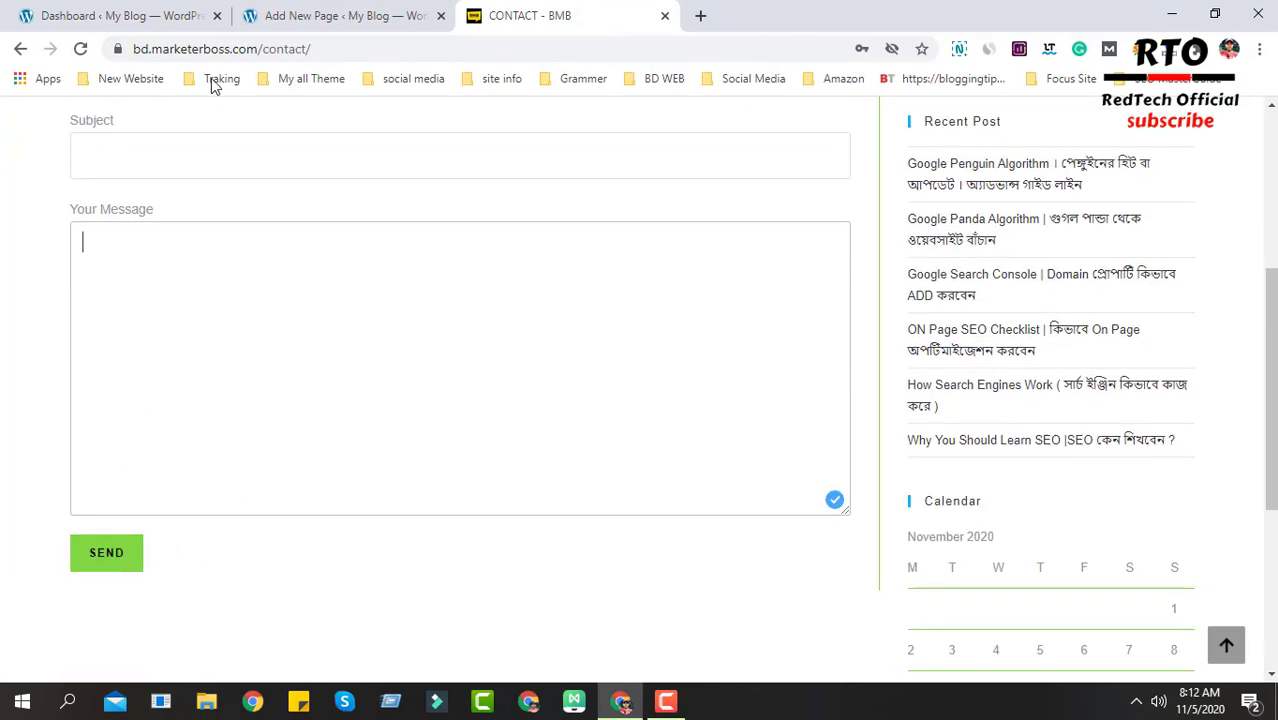
pyautogui.click(305, 14)
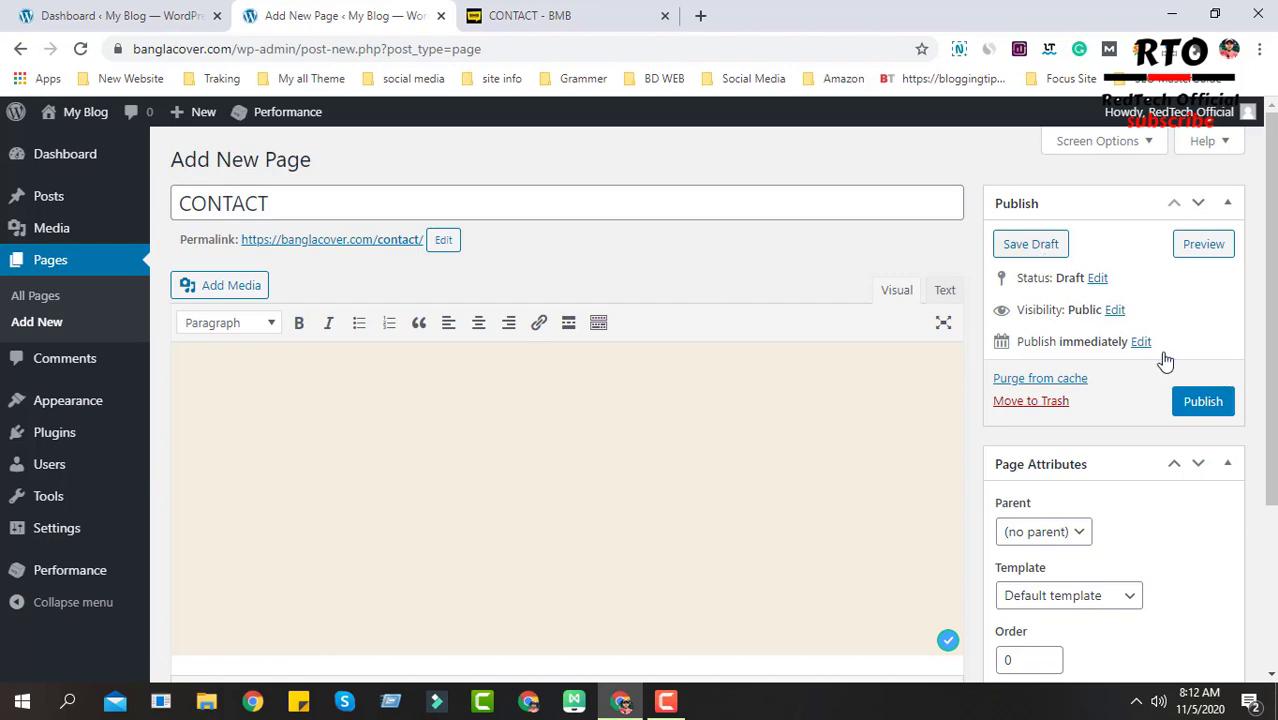
# Step: Publish the CONTACT page and review the example blog's CONTACT page down to its footer links
pyautogui.click(1185, 401)
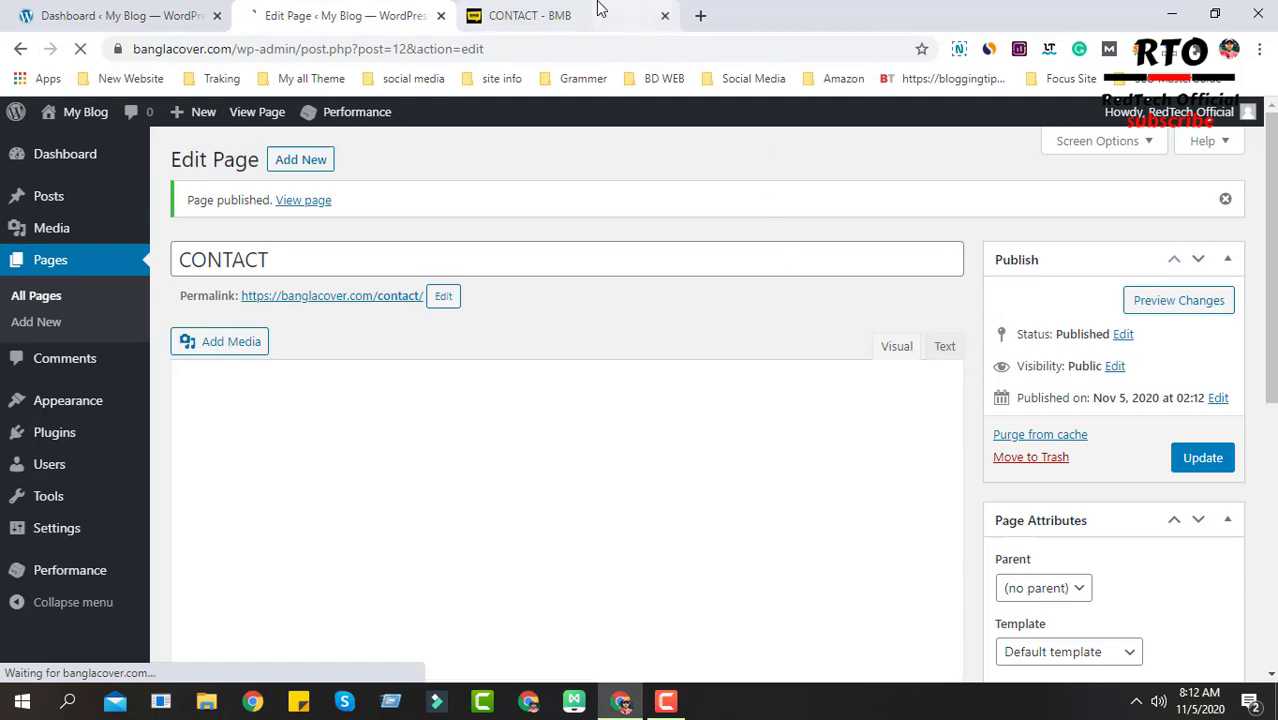
pyautogui.click(600, 10)
pyautogui.scroll(-4, 1050, 645)
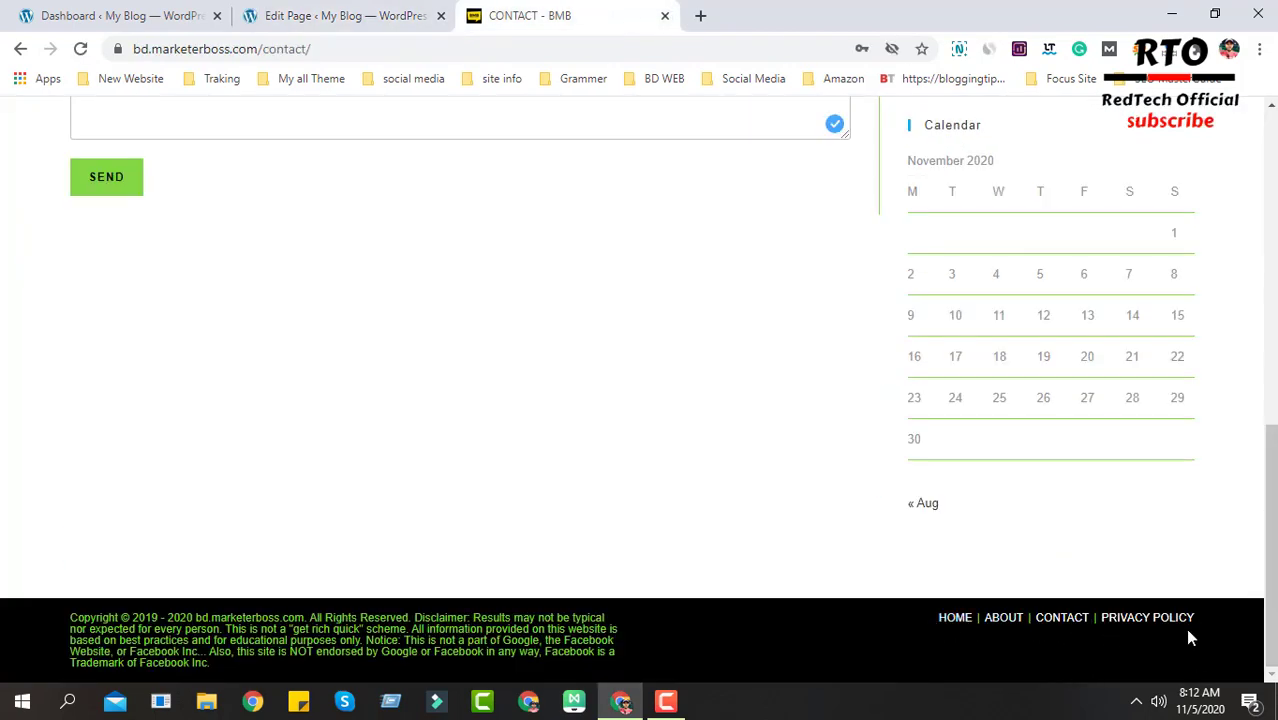
pyautogui.scroll(5, 1190, 637)
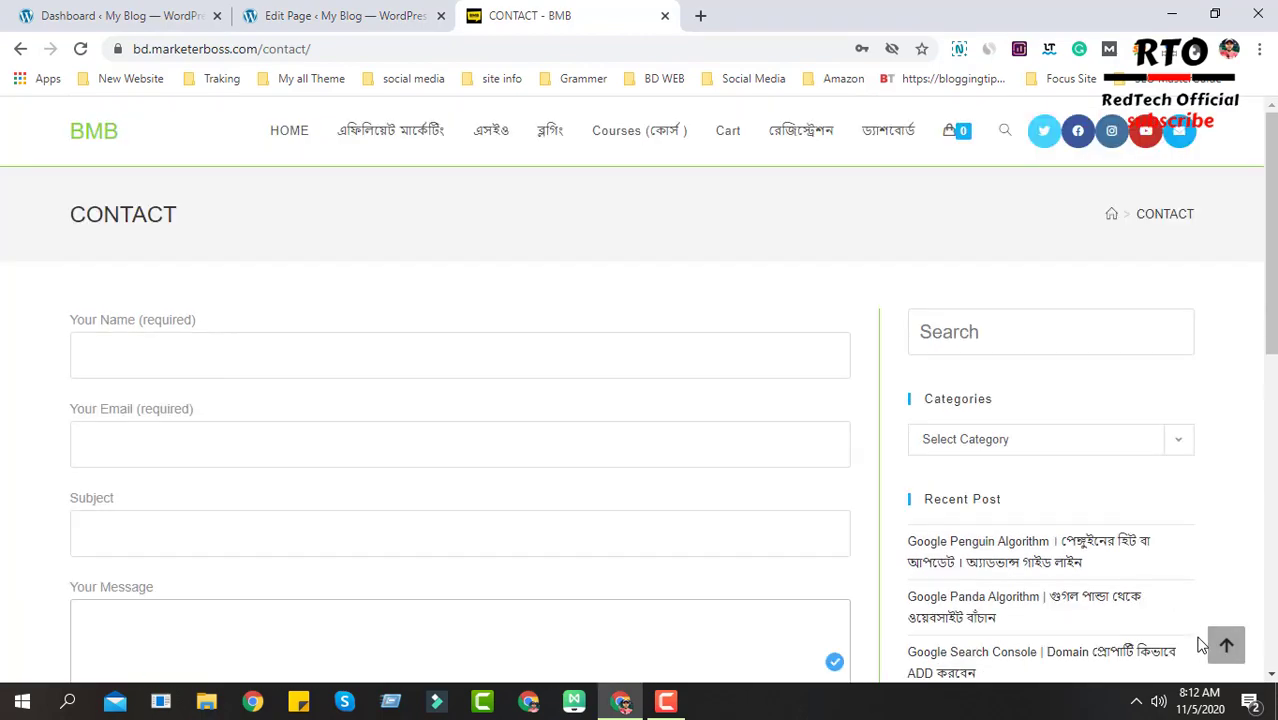
pyautogui.scroll(-5, 1020, 640)
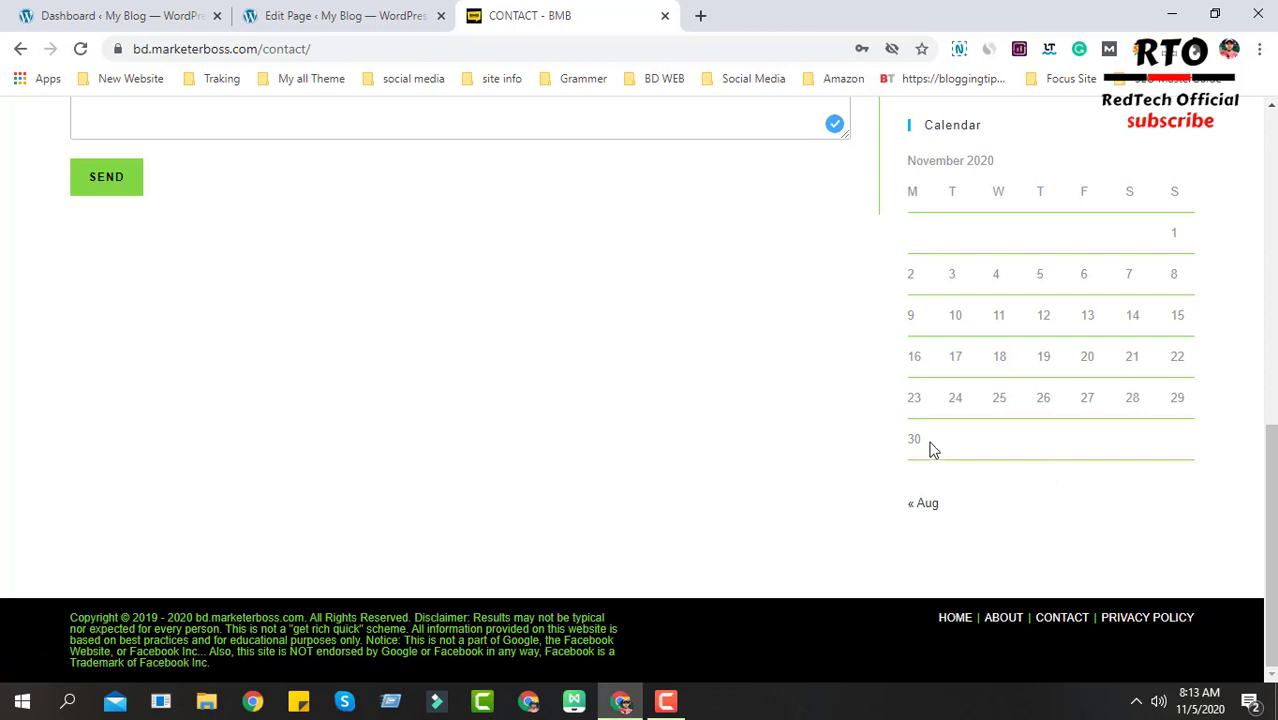
pyautogui.scroll(5, 940, 425)
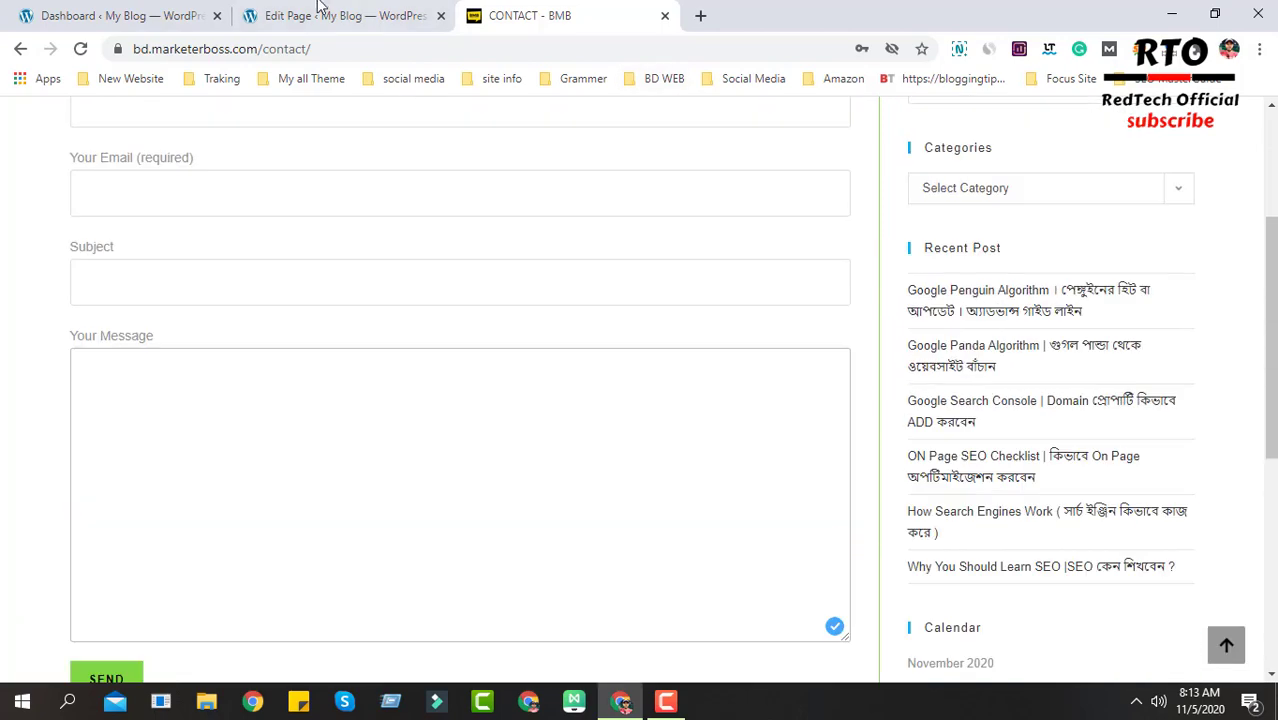
# Step: Open the ABOUT draft for editing in a new tab from the list of all pages and publish it
pyautogui.click(324, 12)
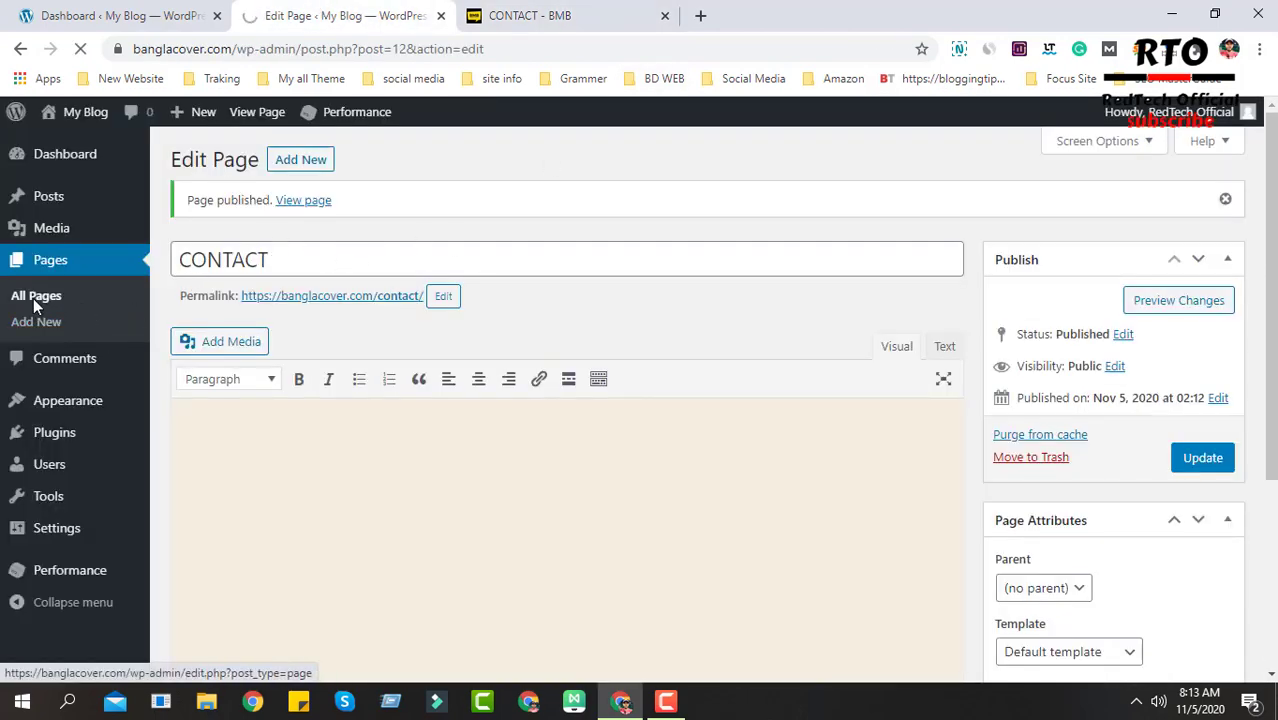
pyautogui.click(35, 298)
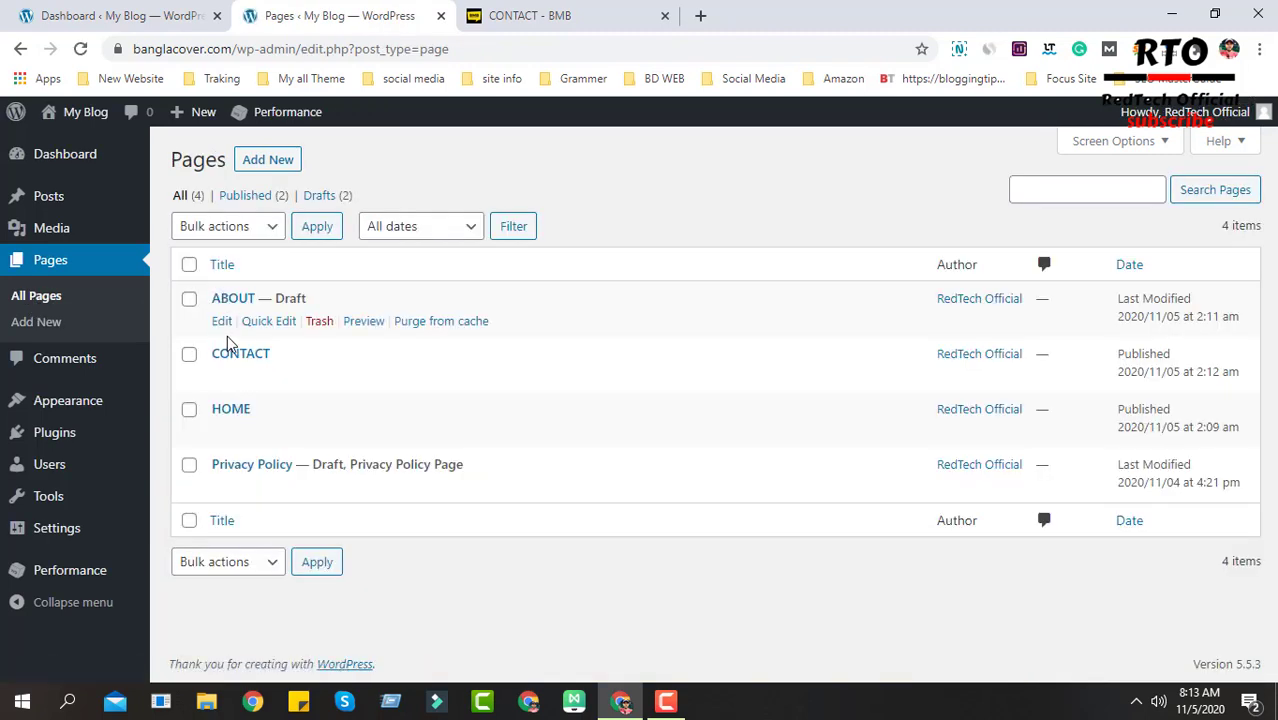
pyautogui.rightClick(222, 330)
pyautogui.click(245, 337)
pyautogui.click(520, 15)
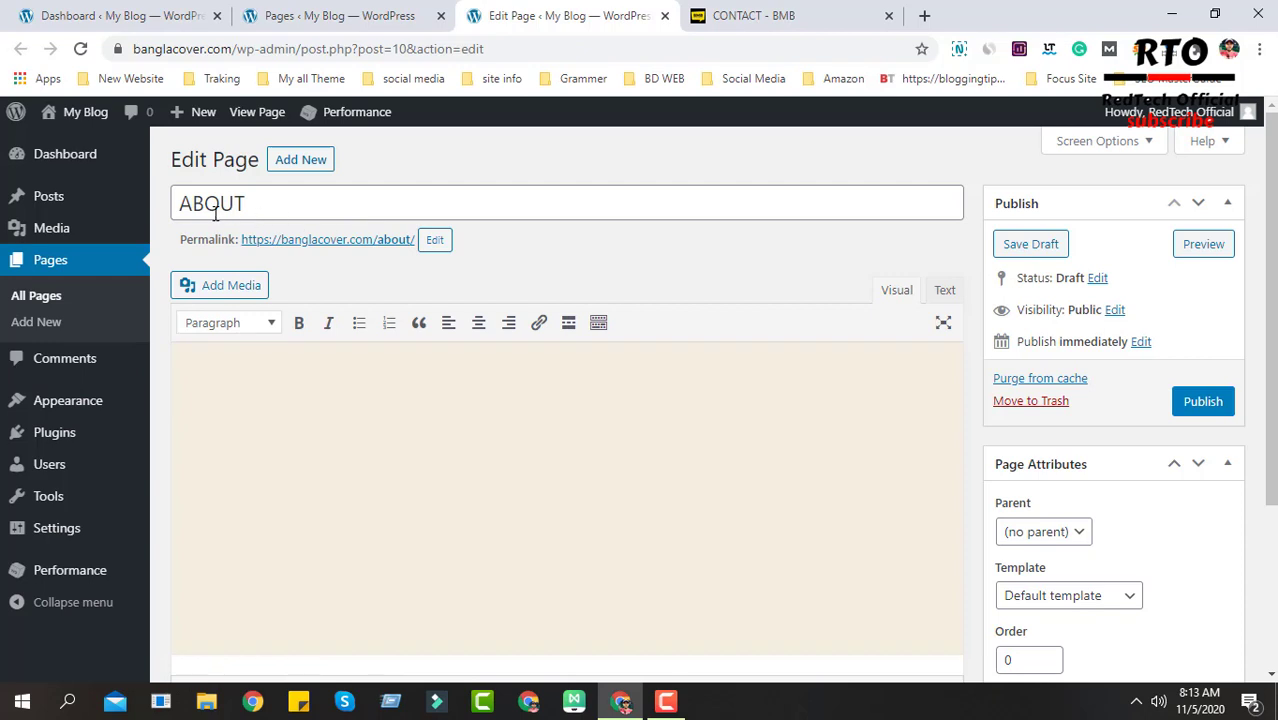
pyautogui.click(1203, 405)
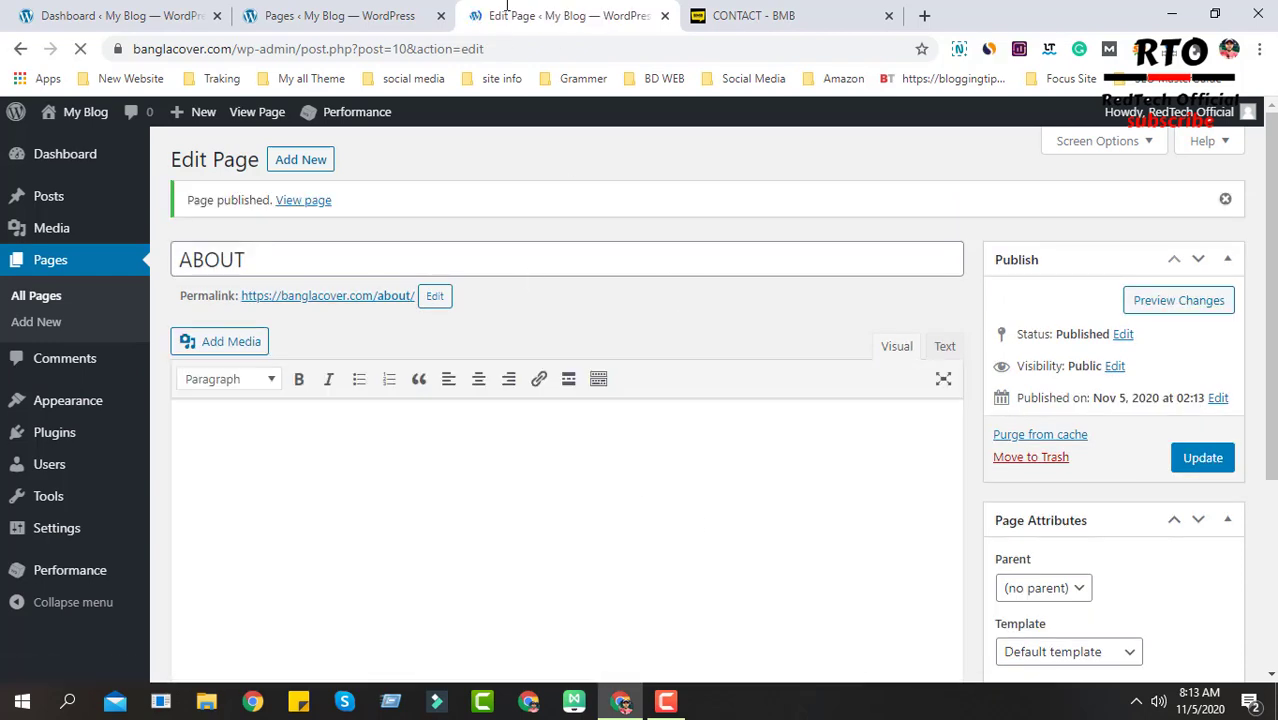
# Step: Refresh the list of all pages and compare it with the page links in the example blog's footer
pyautogui.click(415, 10)
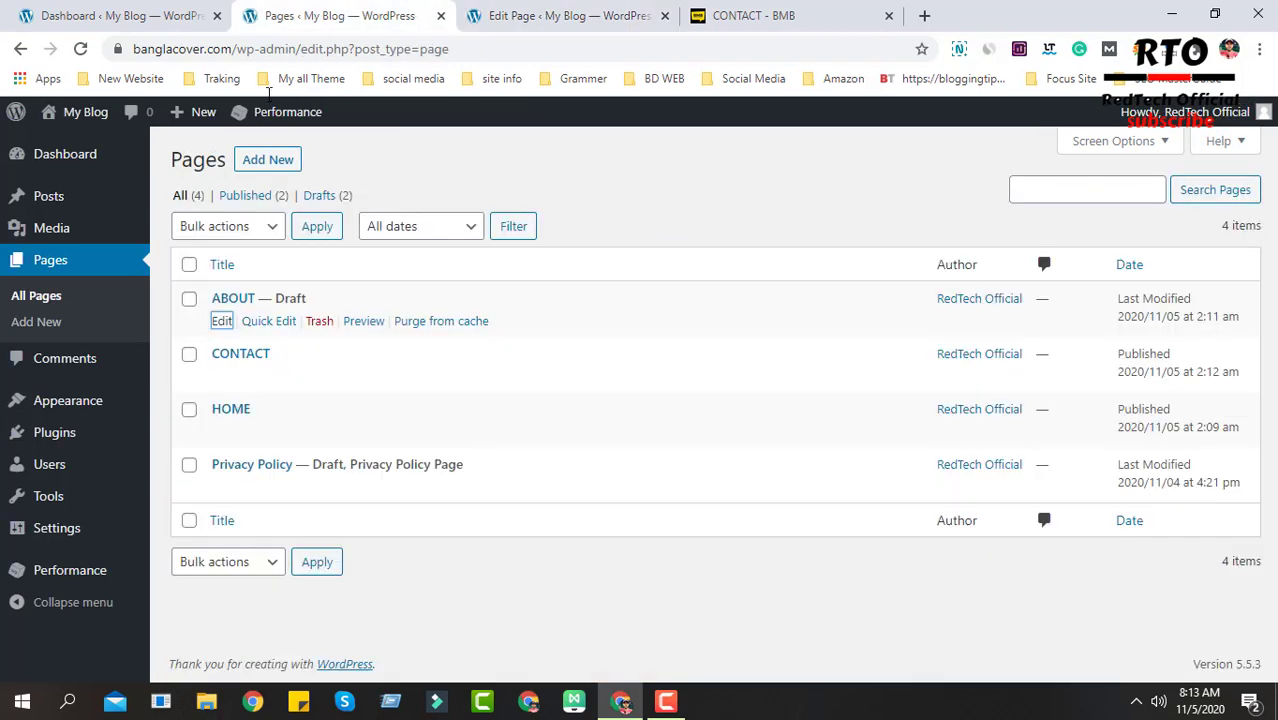
pyautogui.click(80, 49)
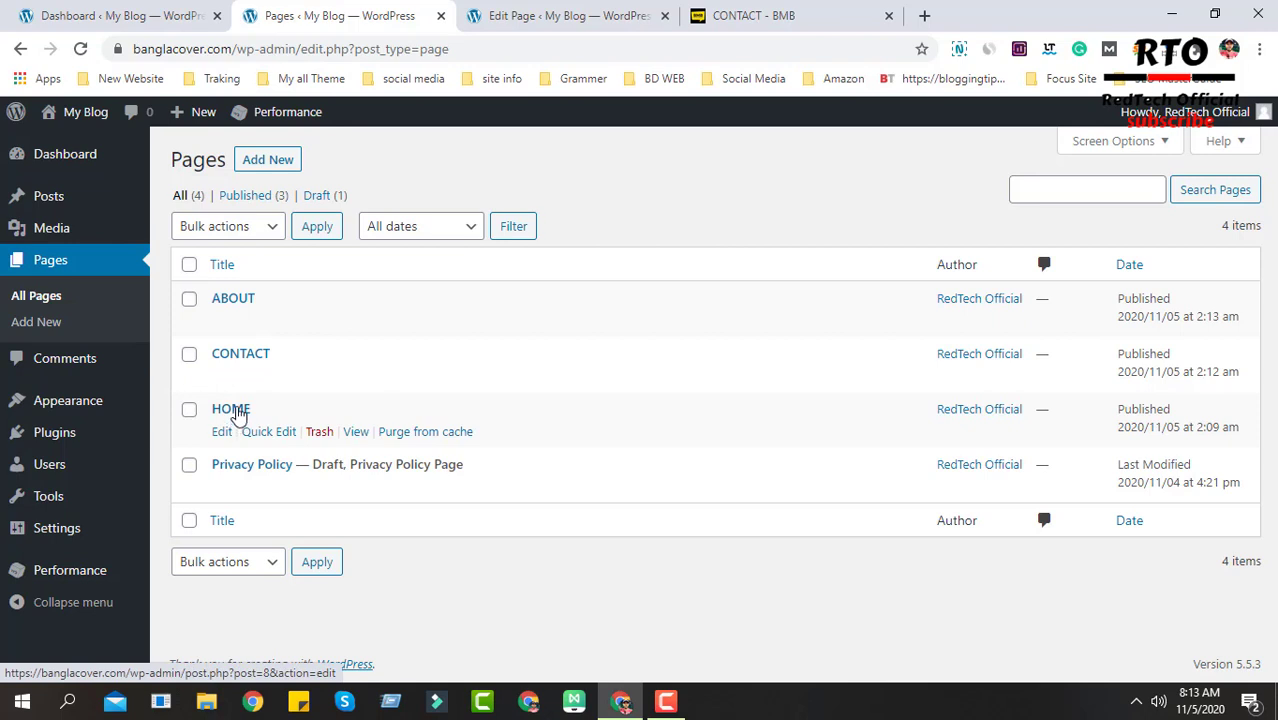
pyautogui.click(665, 10)
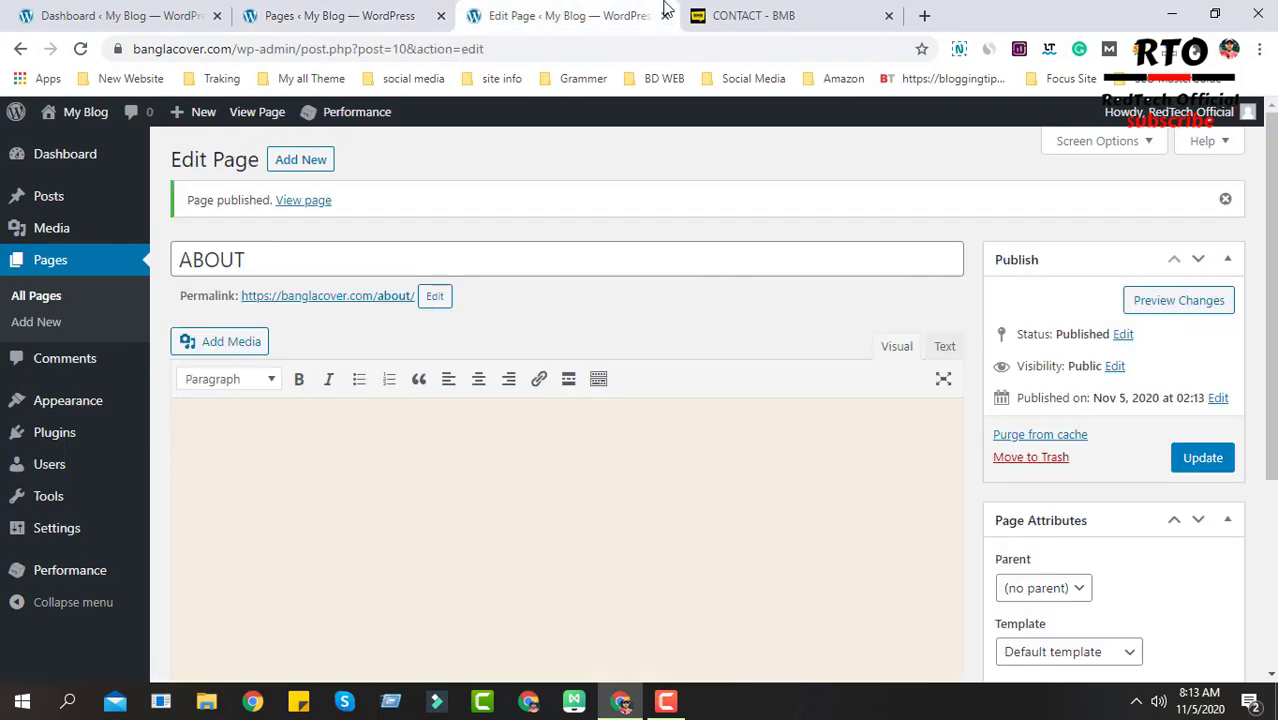
pyautogui.click(760, 15)
pyautogui.scroll(-5, 1143, 462)
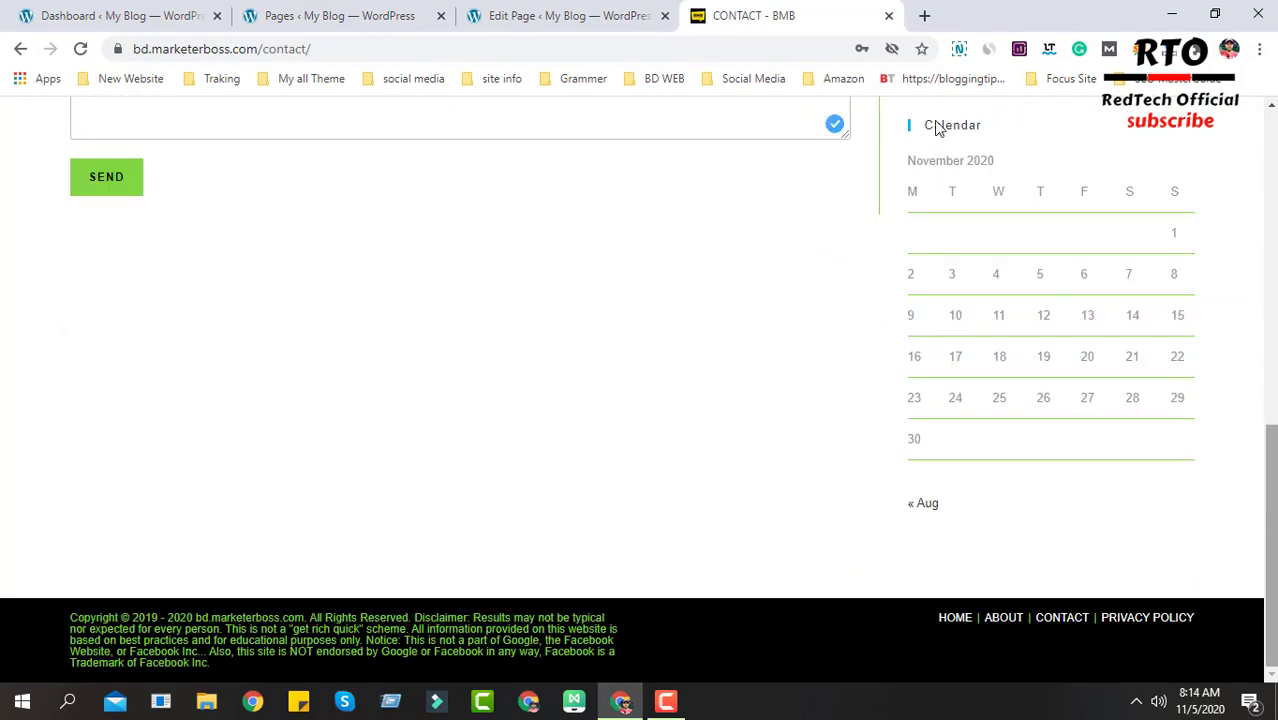
pyautogui.click(328, 12)
pyautogui.click(775, 12)
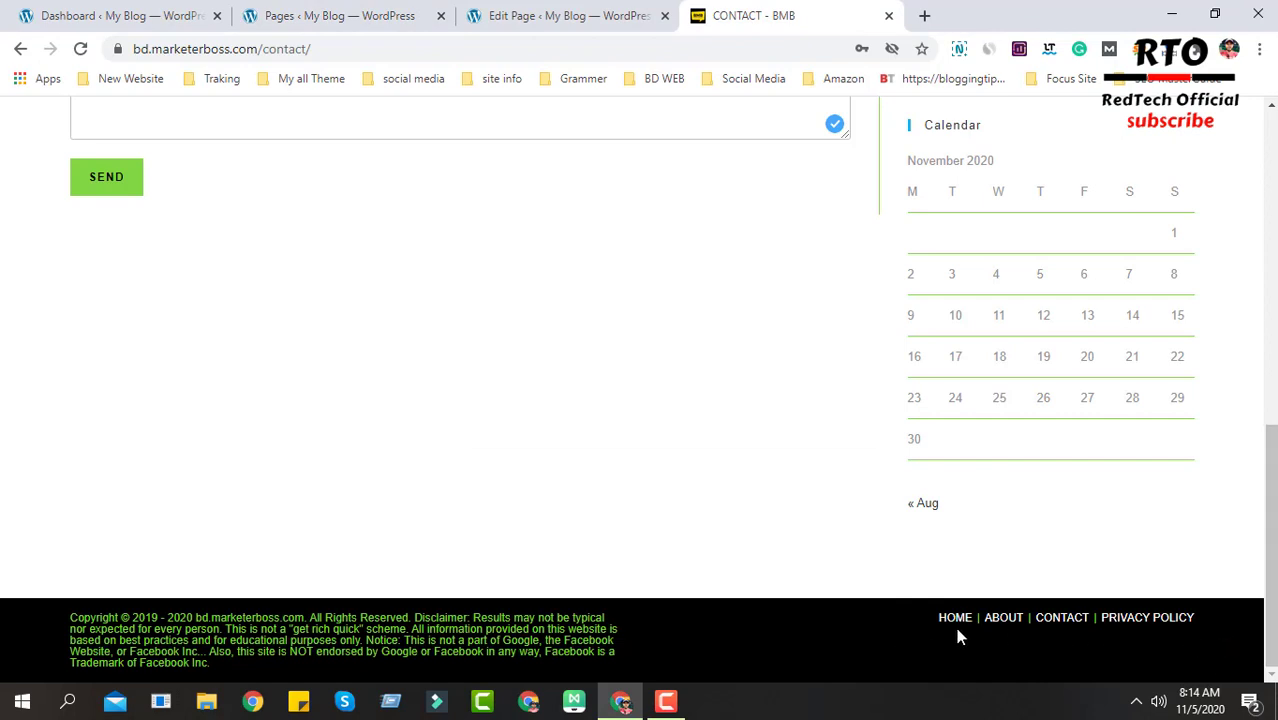
# Step: Open the Privacy Policy draft for editing in a new tab from the list of all pages
pyautogui.click(305, 10)
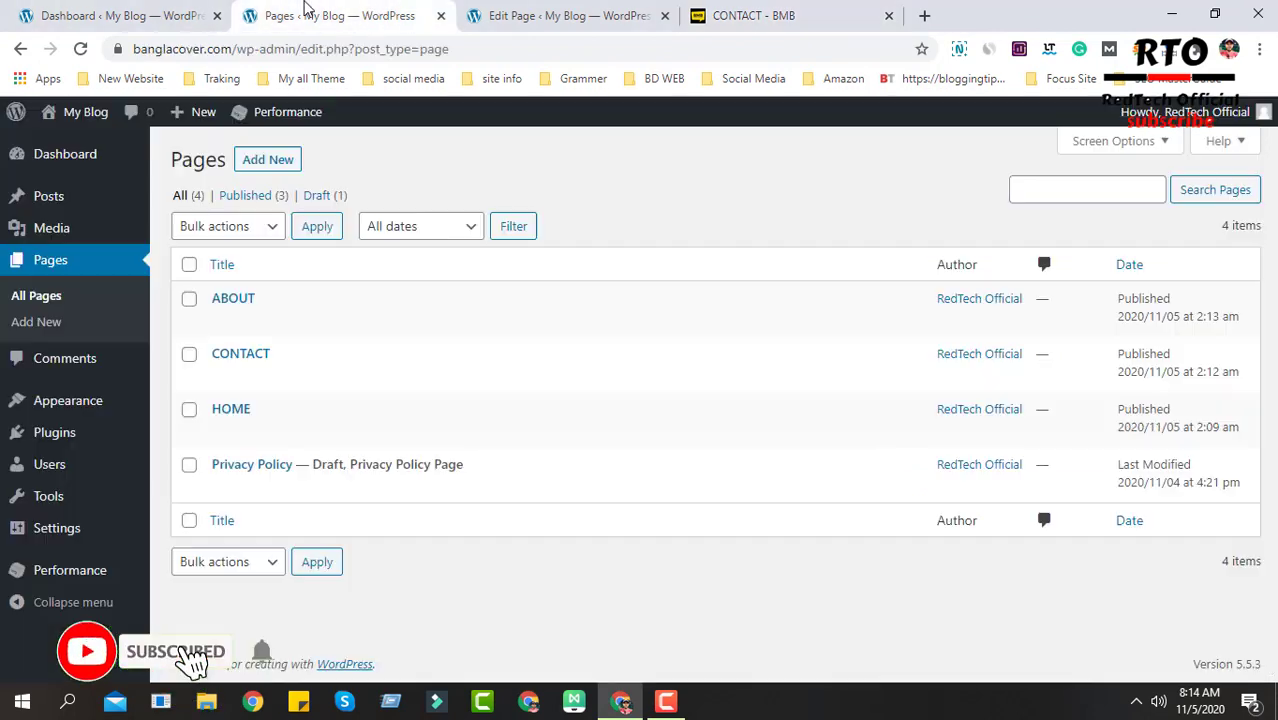
pyautogui.rightClick(222, 488)
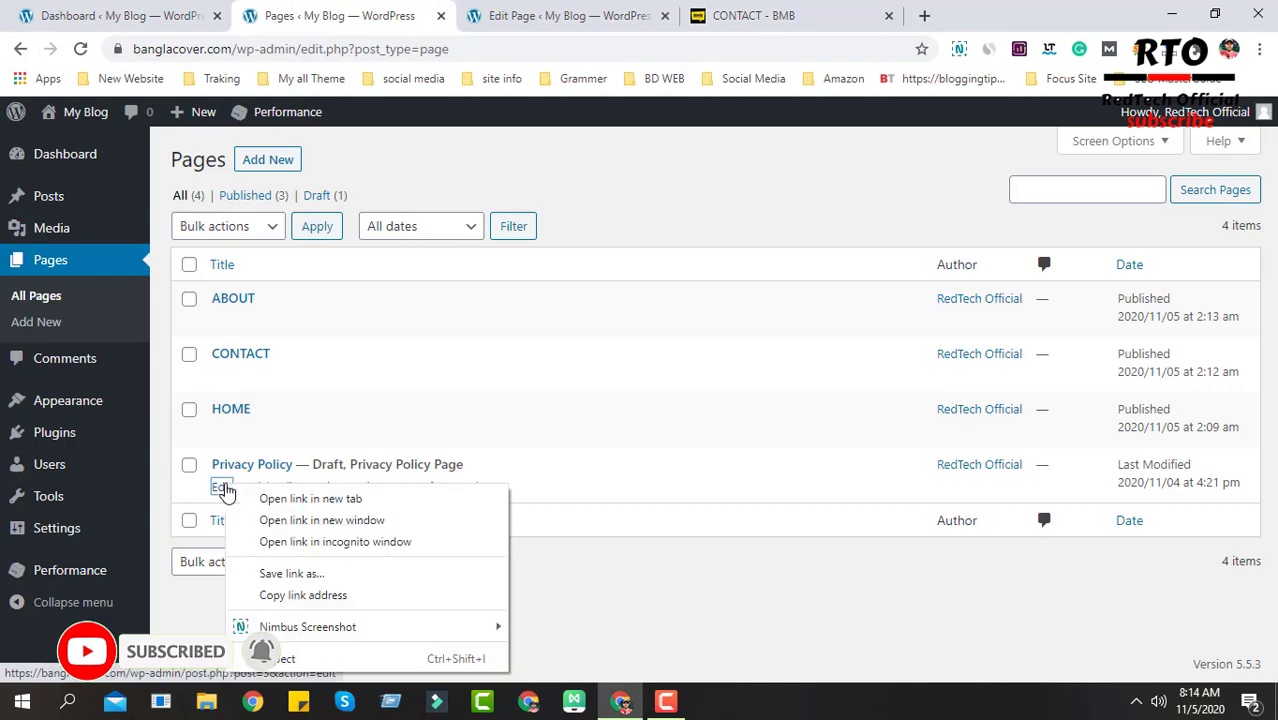
pyautogui.click(290, 498)
pyautogui.click(493, 14)
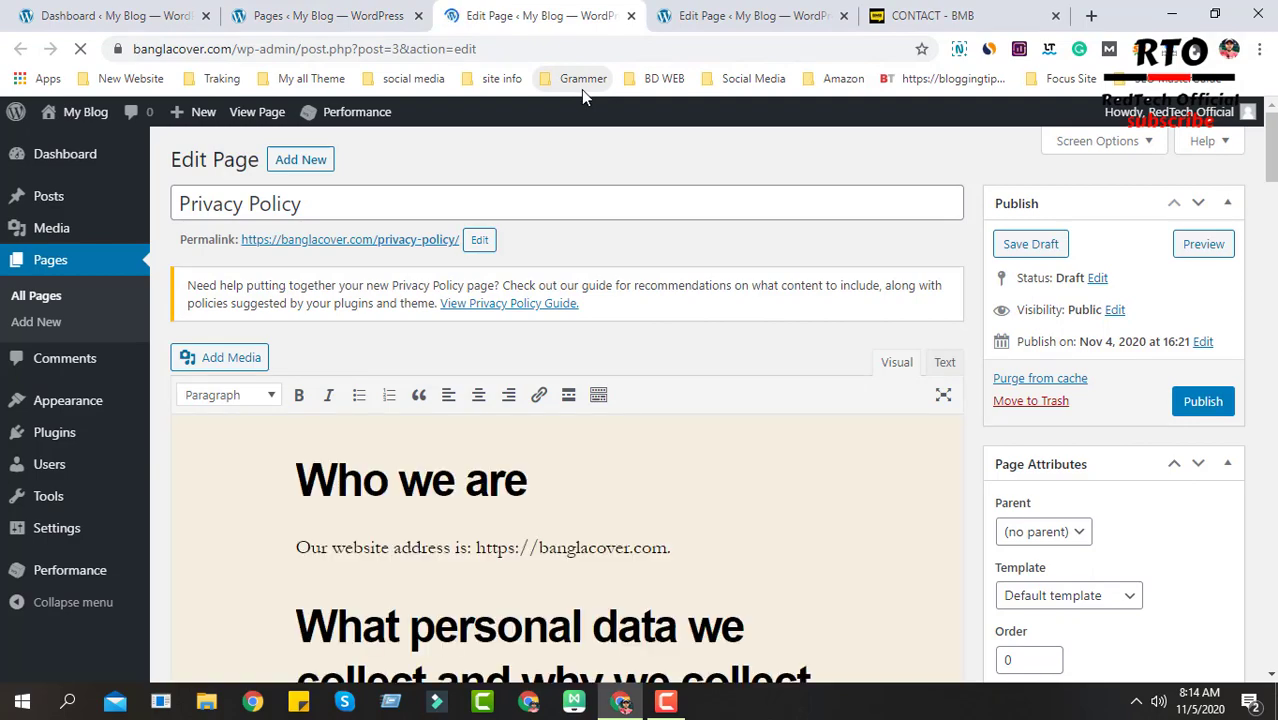
# Step: Read through the Privacy Policy draft's default sections, from the comments and media headings to the end of the text
pyautogui.scroll(-2, 652, 479)
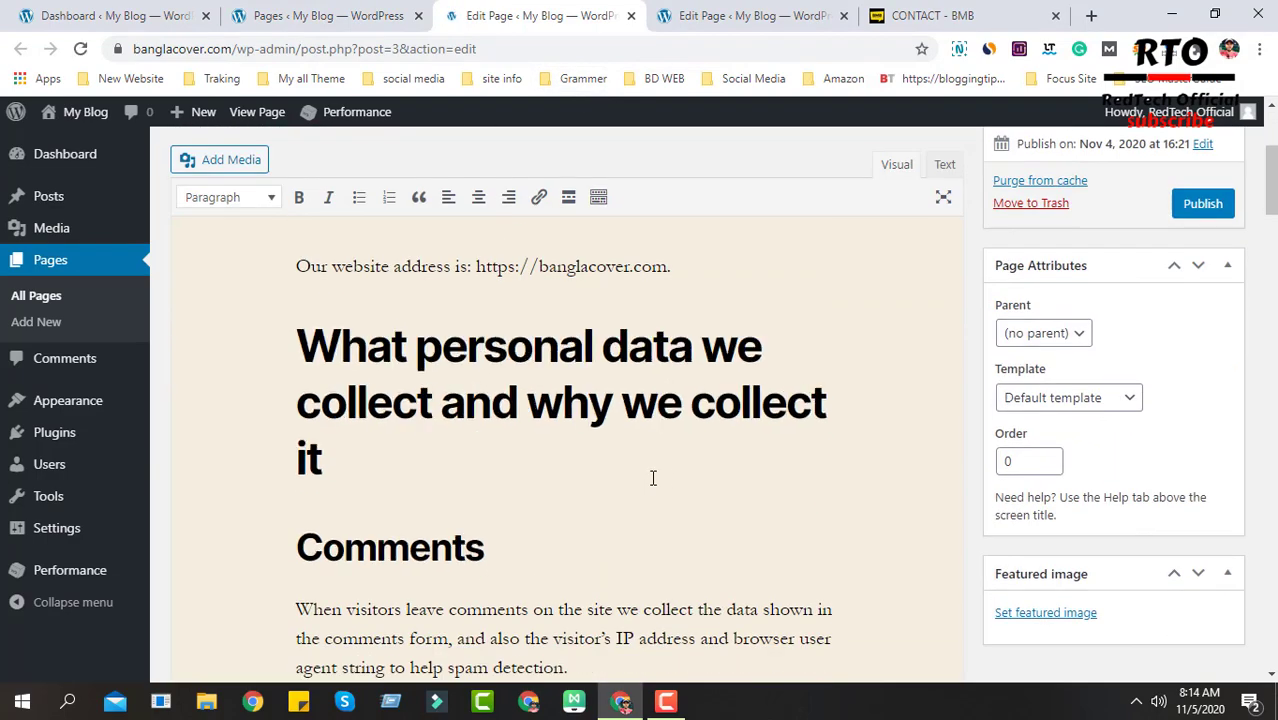
pyautogui.scroll(-3, 600, 490)
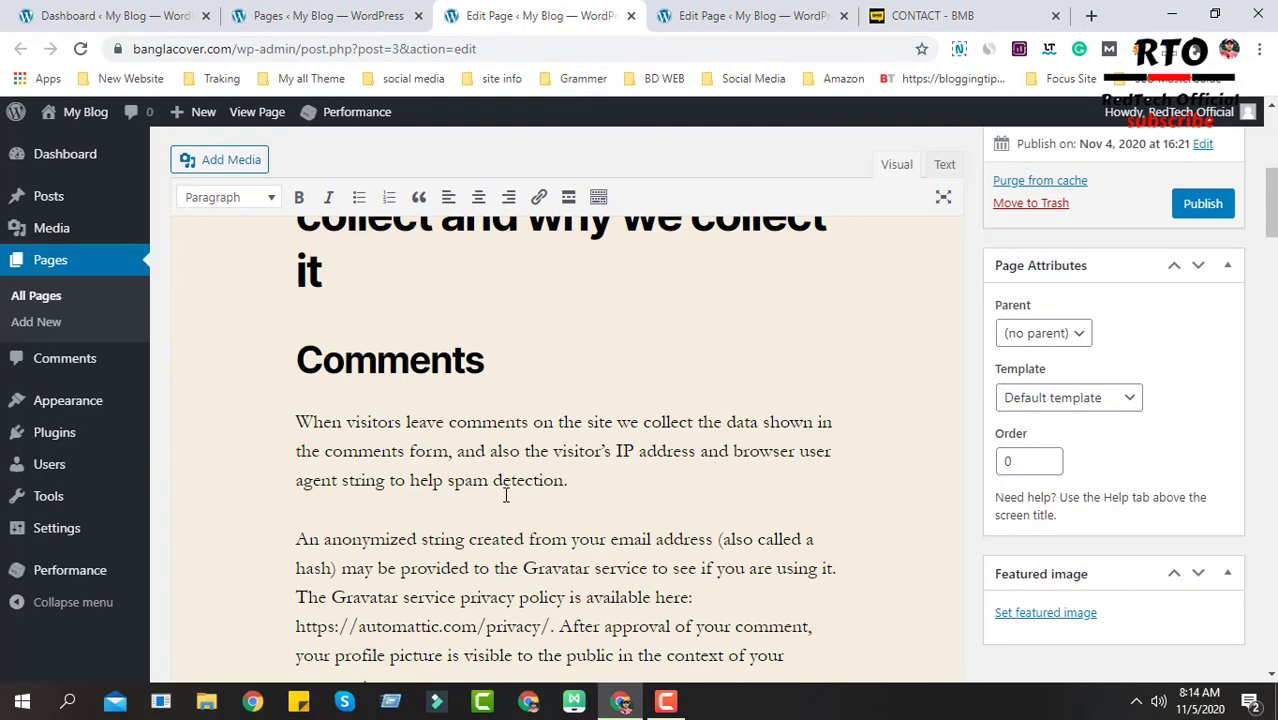
pyautogui.scroll(-2, 670, 470)
pyautogui.scroll(-3, 677, 468)
pyautogui.scroll(2, 660, 467)
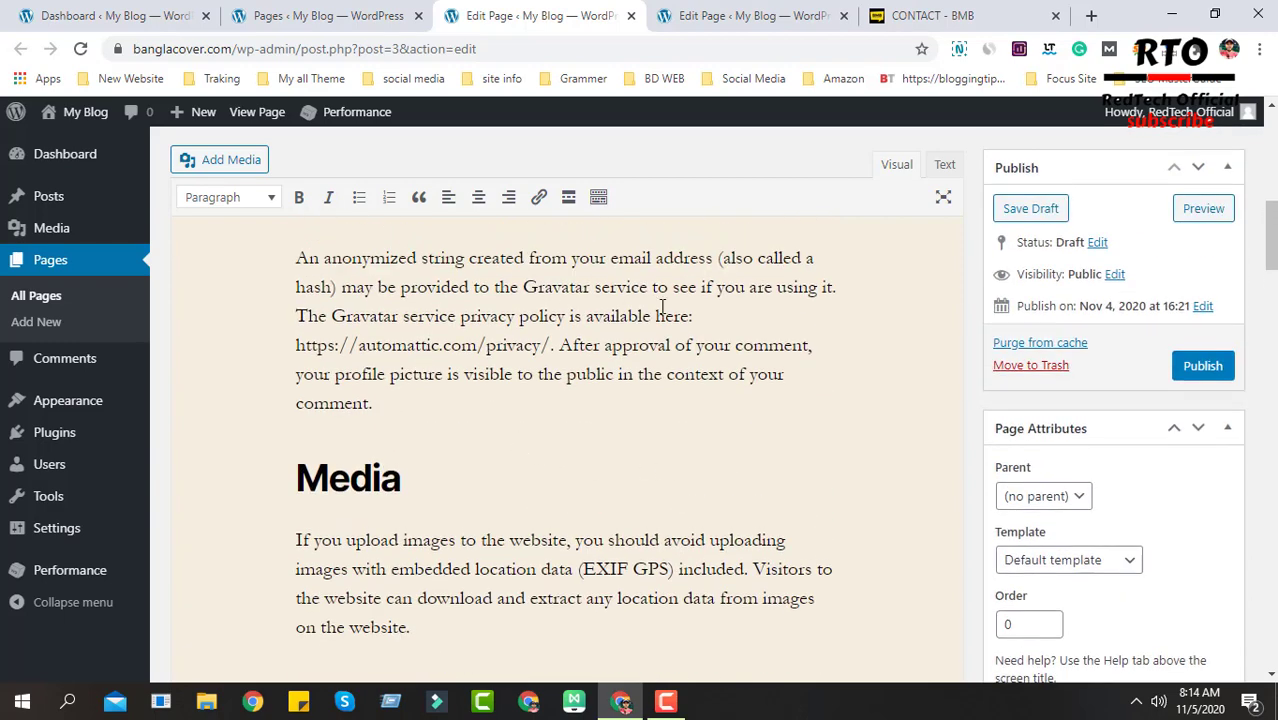
pyautogui.scroll(-1, 614, 510)
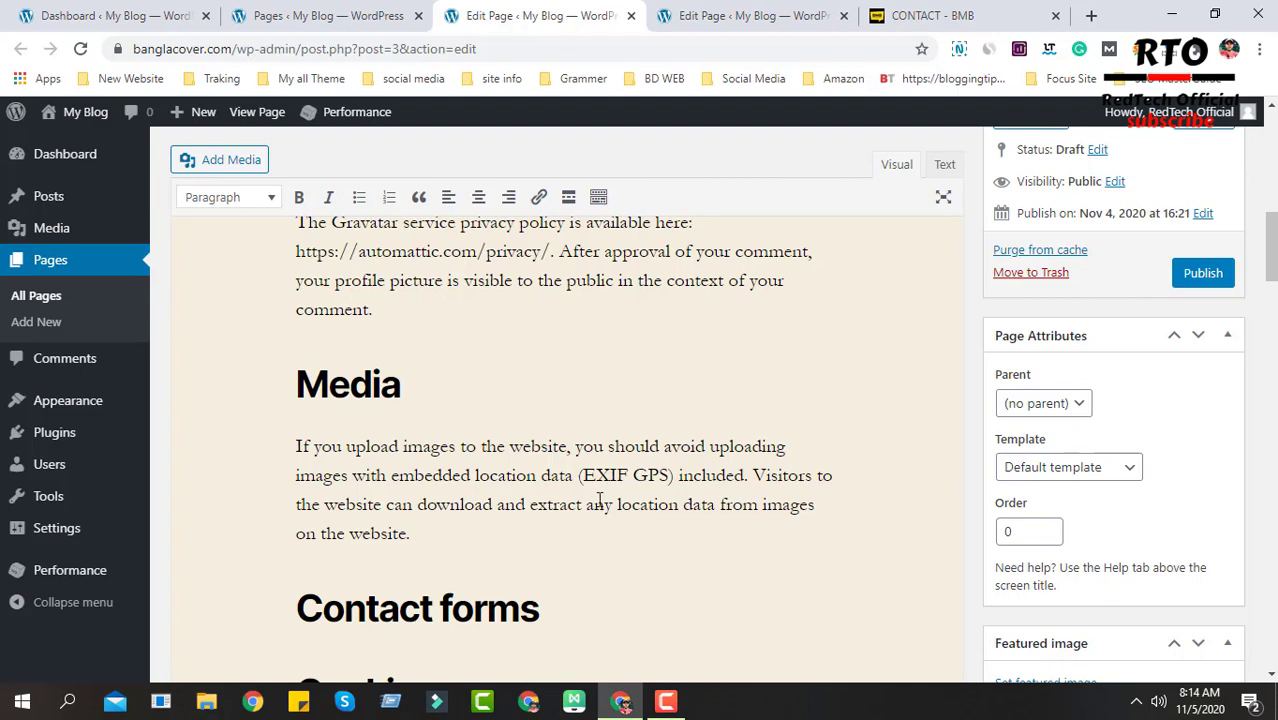
pyautogui.scroll(3, 600, 500)
pyautogui.scroll(-4, 593, 499)
pyautogui.scroll(-3, 650, 490)
pyautogui.scroll(-1, 614, 476)
pyautogui.scroll(1, 400, 355)
pyautogui.moveTo(297, 325); pyautogui.dragTo(475, 324)
pyautogui.scroll(-5, 650, 437)
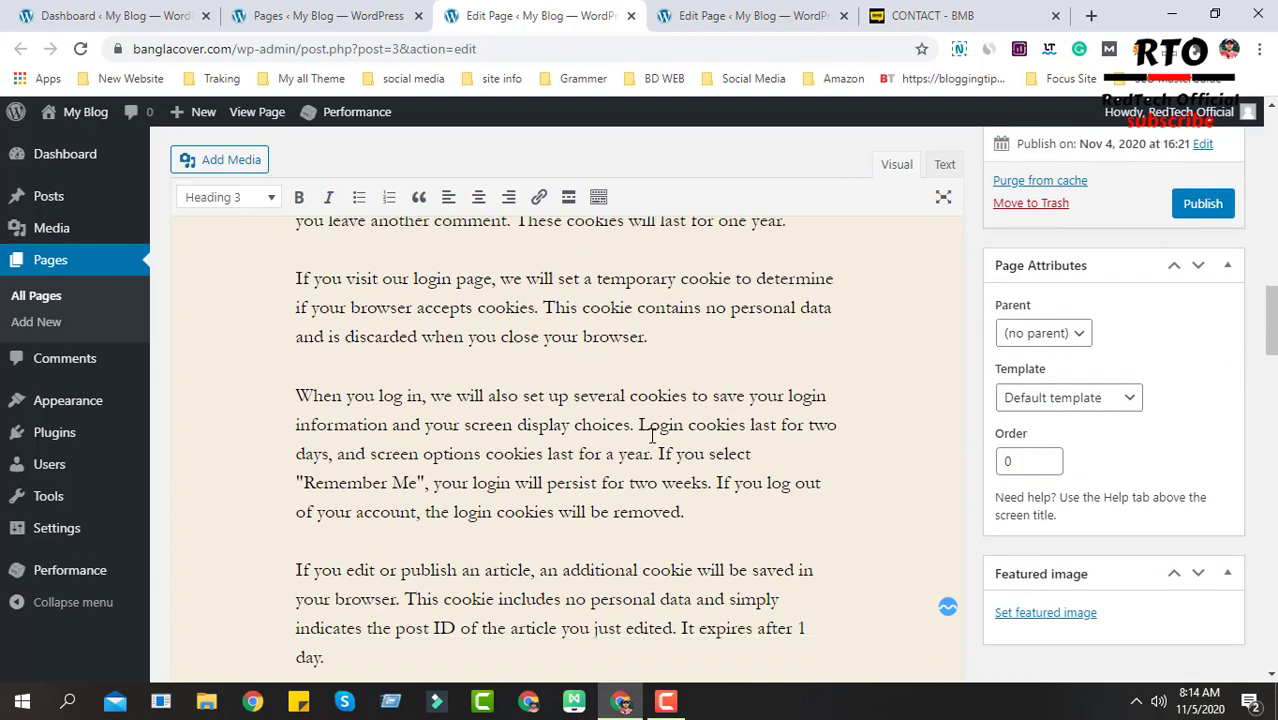
pyautogui.moveTo(311, 333); pyautogui.dragTo(690, 393)
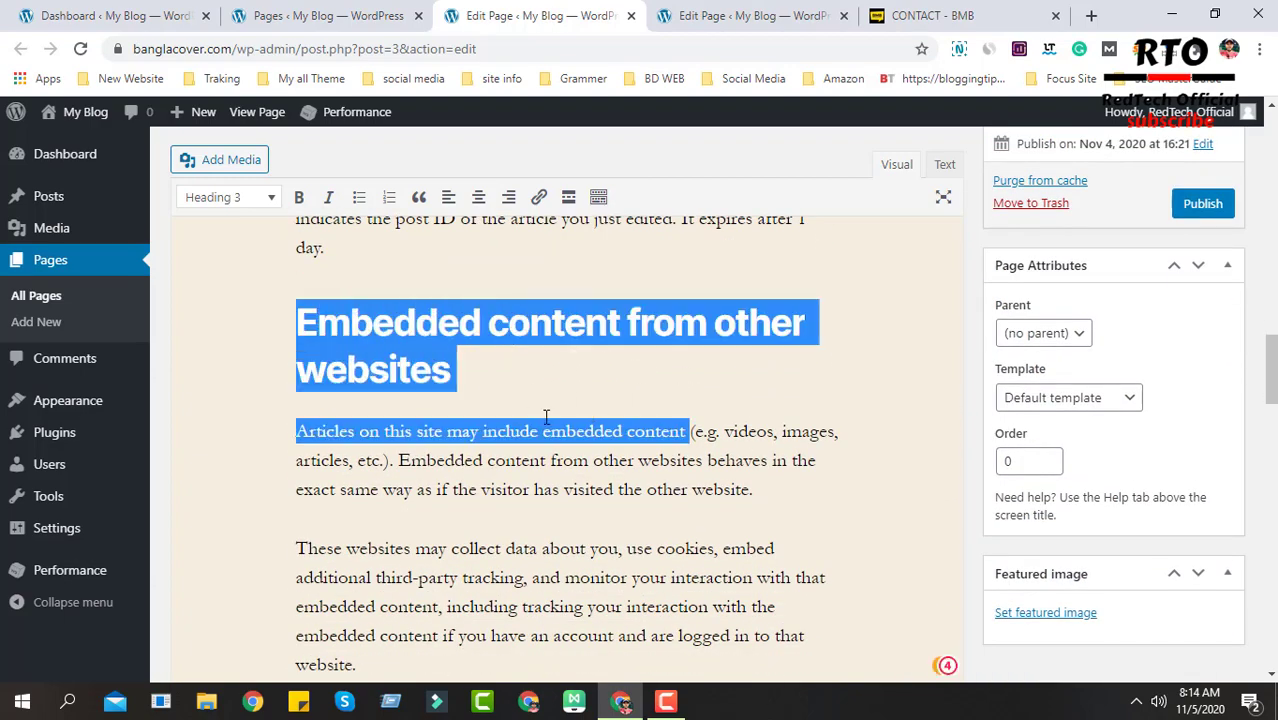
pyautogui.scroll(-5, 545, 377)
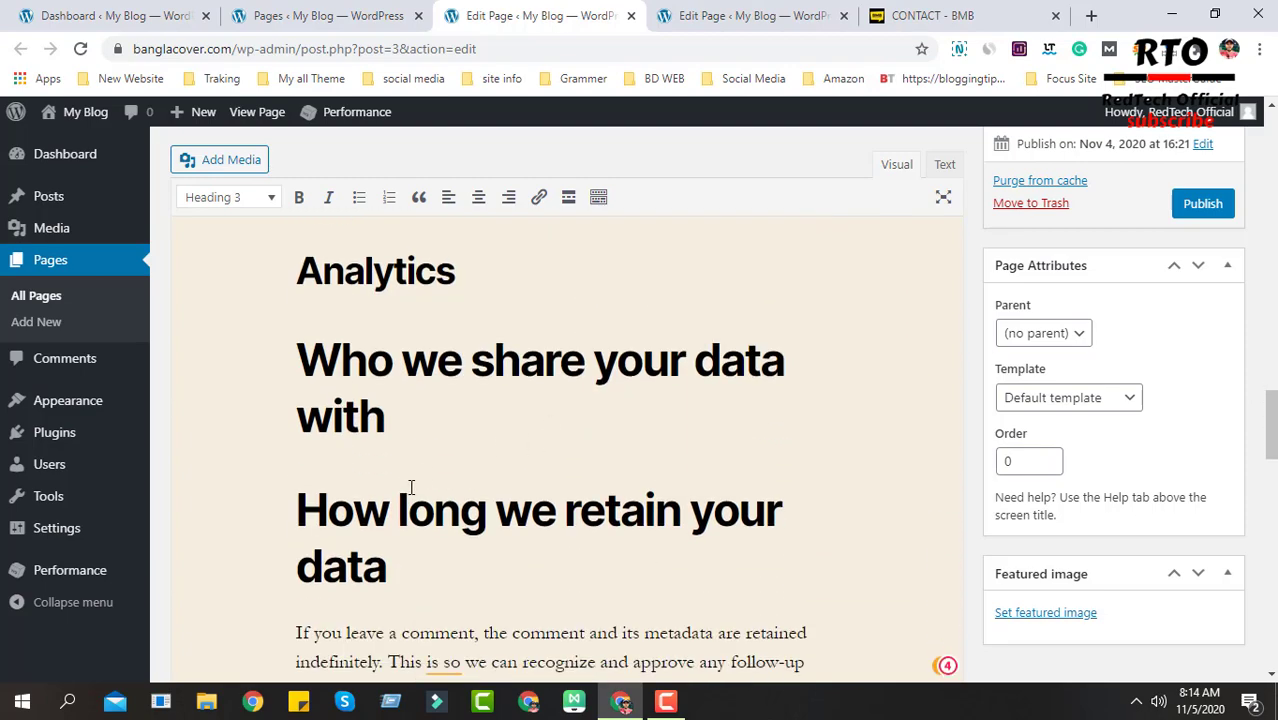
pyautogui.click(447, 466)
pyautogui.scroll(-10, 500, 440)
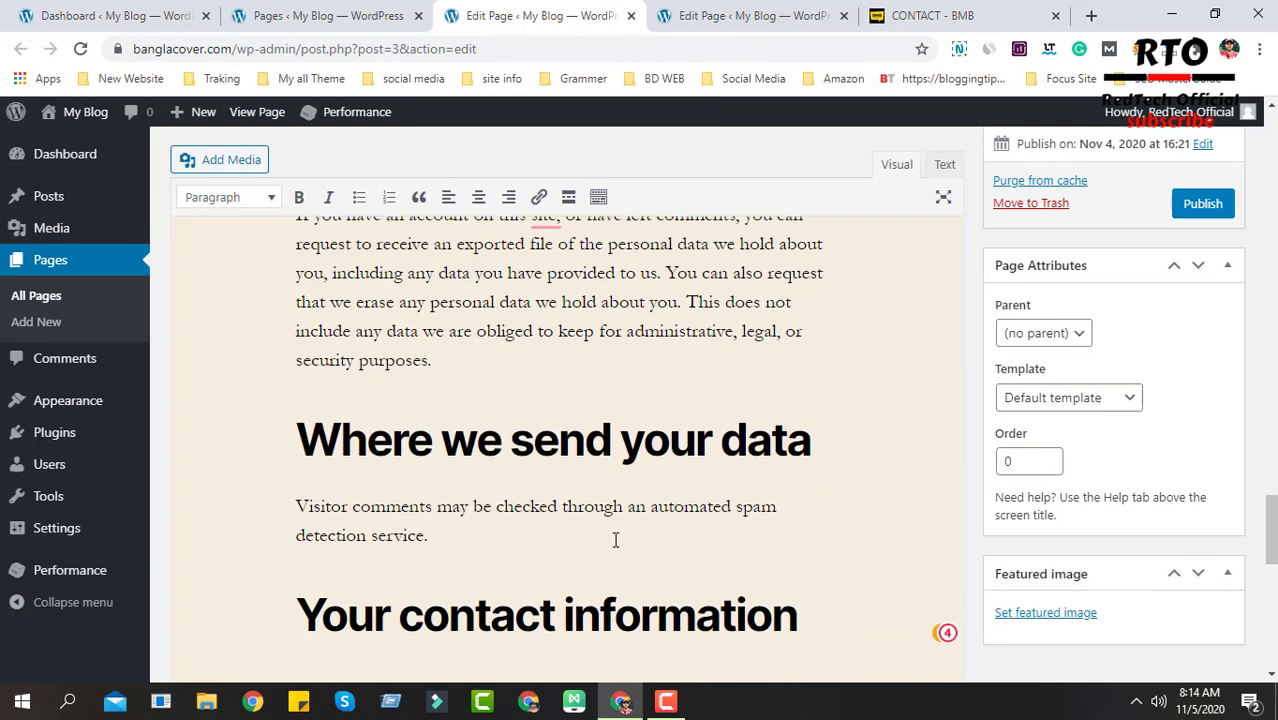
pyautogui.scroll(-5, 618, 440)
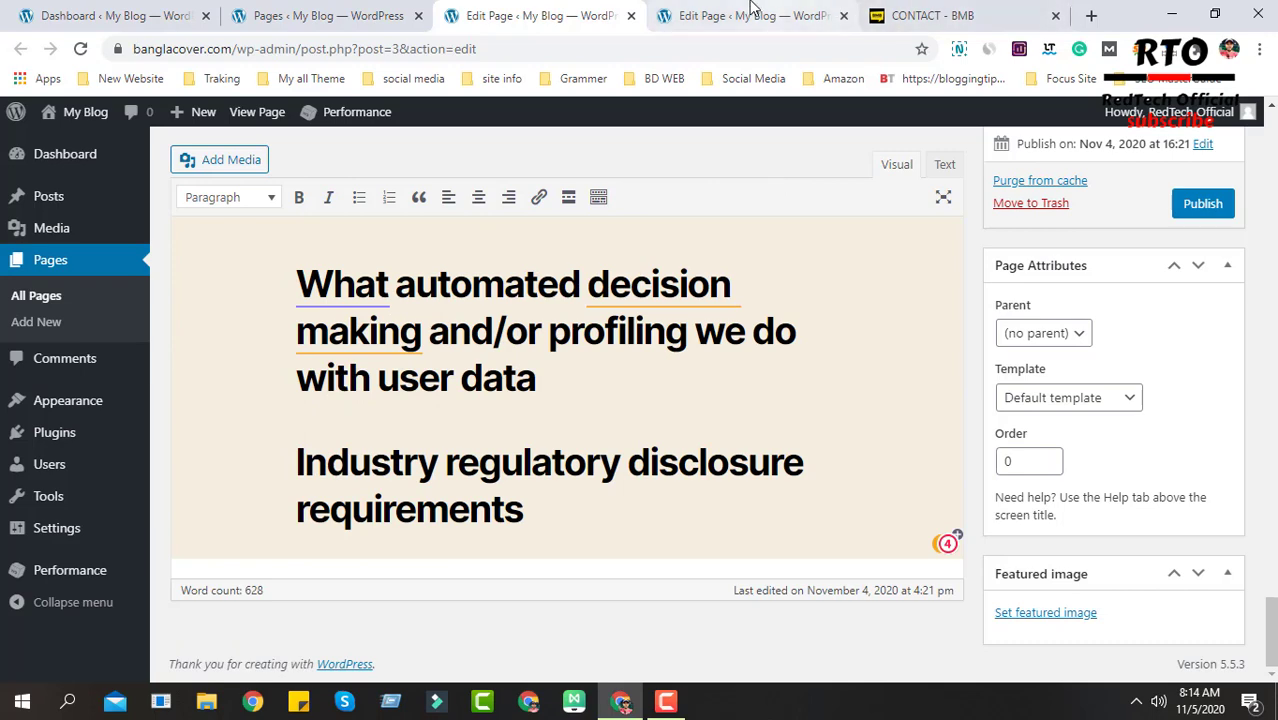
# Step: Close the ABOUT page's editing tab and open the example blog's PRIVACY POLICY page from its footer
pyautogui.click(750, 15)
pyautogui.click(875, 15)
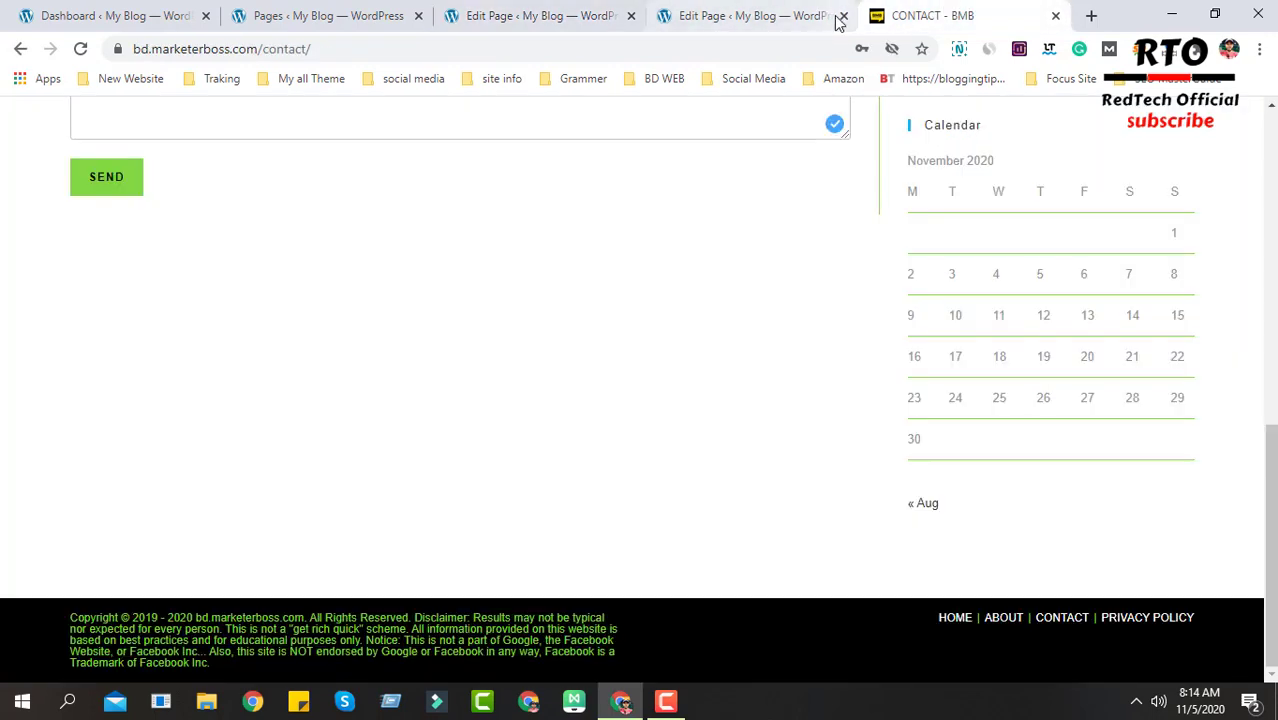
pyautogui.click(845, 16)
pyautogui.click(1155, 621)
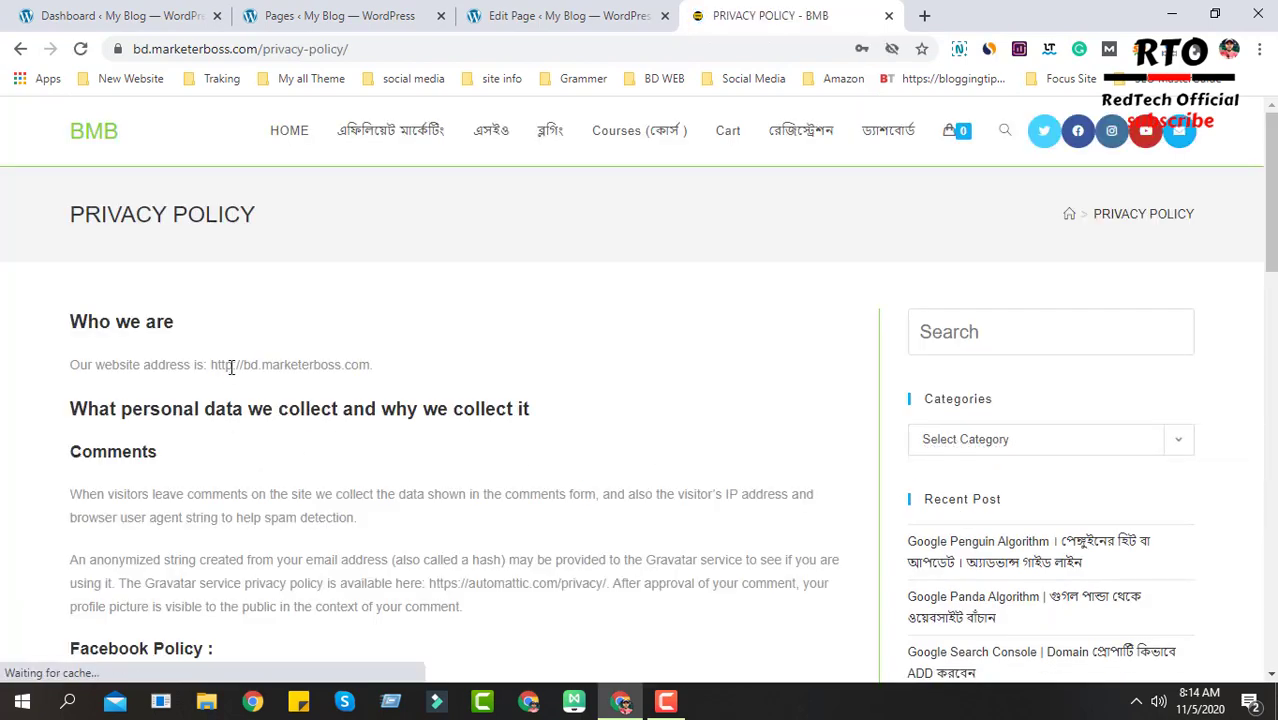
# Step: Copy the example blog's whole privacy policy text, from "Who we are" through the "Where we send your data" section
pyautogui.moveTo(79, 365); pyautogui.dragTo(465, 372)
pyautogui.moveTo(72, 321); pyautogui.dragTo(620, 540)
pyautogui.scroll(-2, 600, 430)
pyautogui.scroll(-10, 605, 450)
pyautogui.scroll(-3, 594, 462)
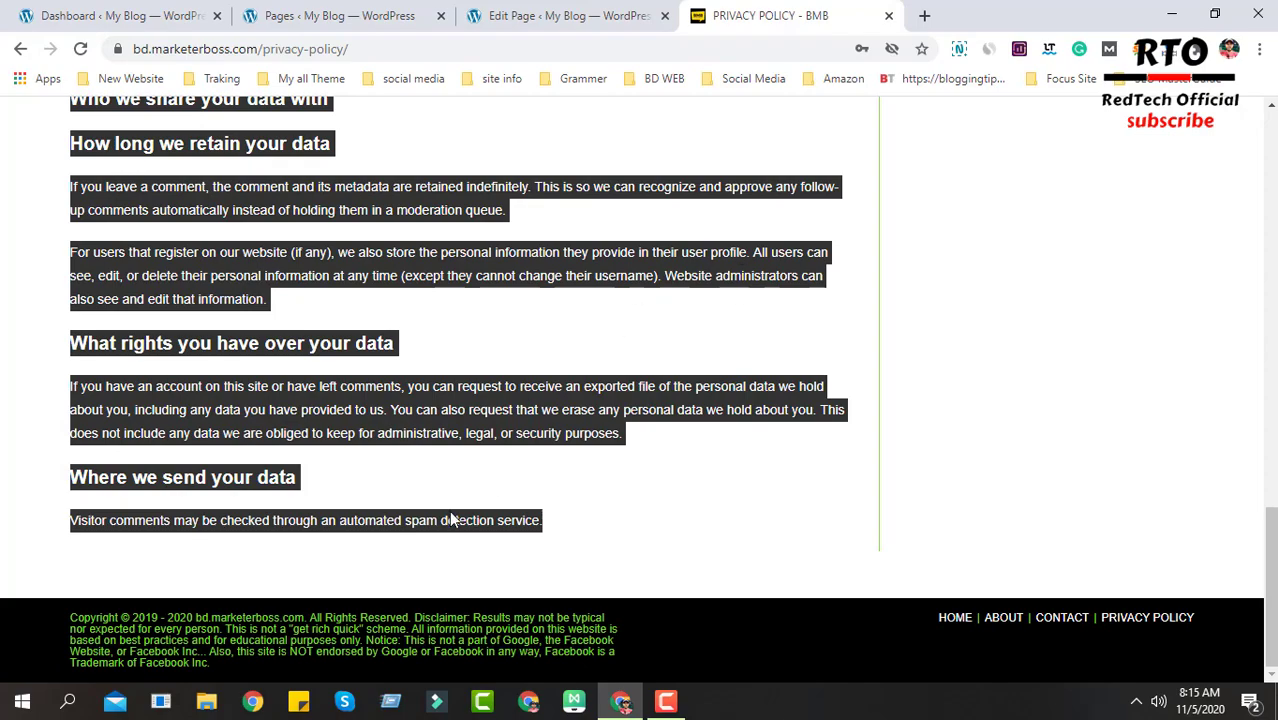
pyautogui.scroll(15, 440, 525)
pyautogui.scroll(1, 432, 533)
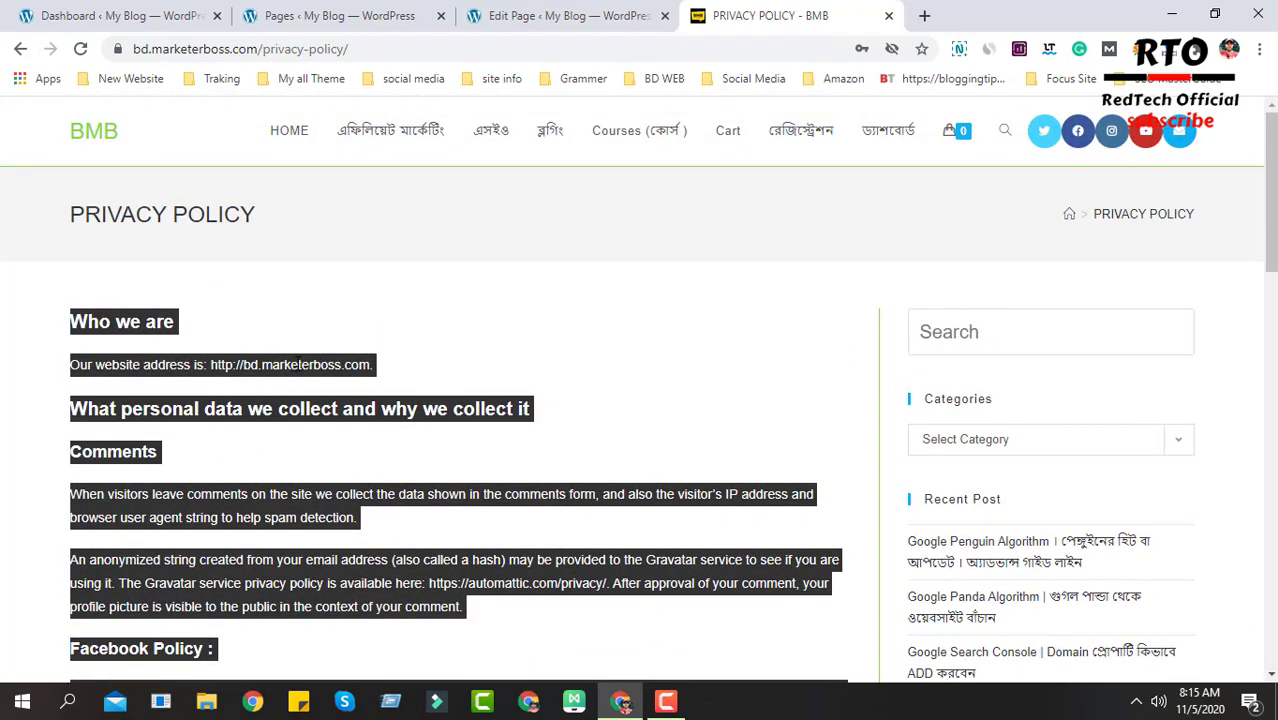
pyautogui.rightClick(228, 357)
pyautogui.click(271, 371)
# Step: Replace all content of the Privacy Policy draft with the policy text copied from the example blog
pyautogui.click(432, 28)
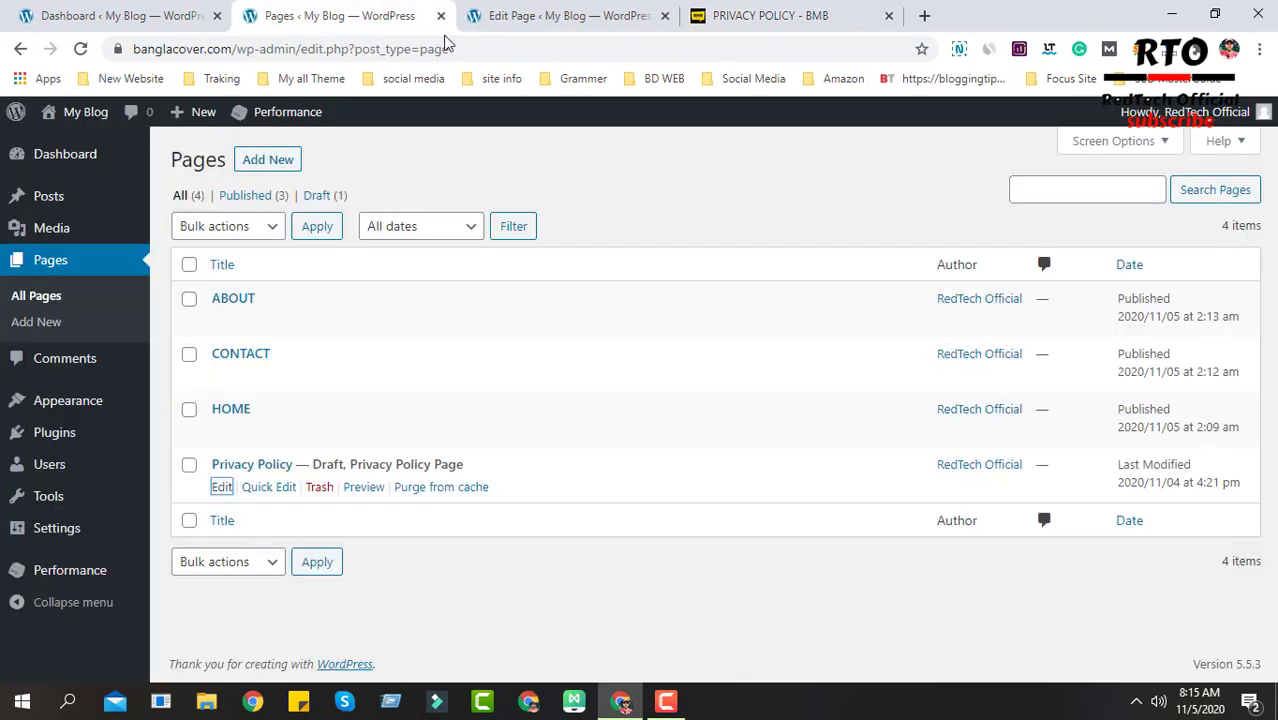
pyautogui.hotkey('ctrl', 'Tab')
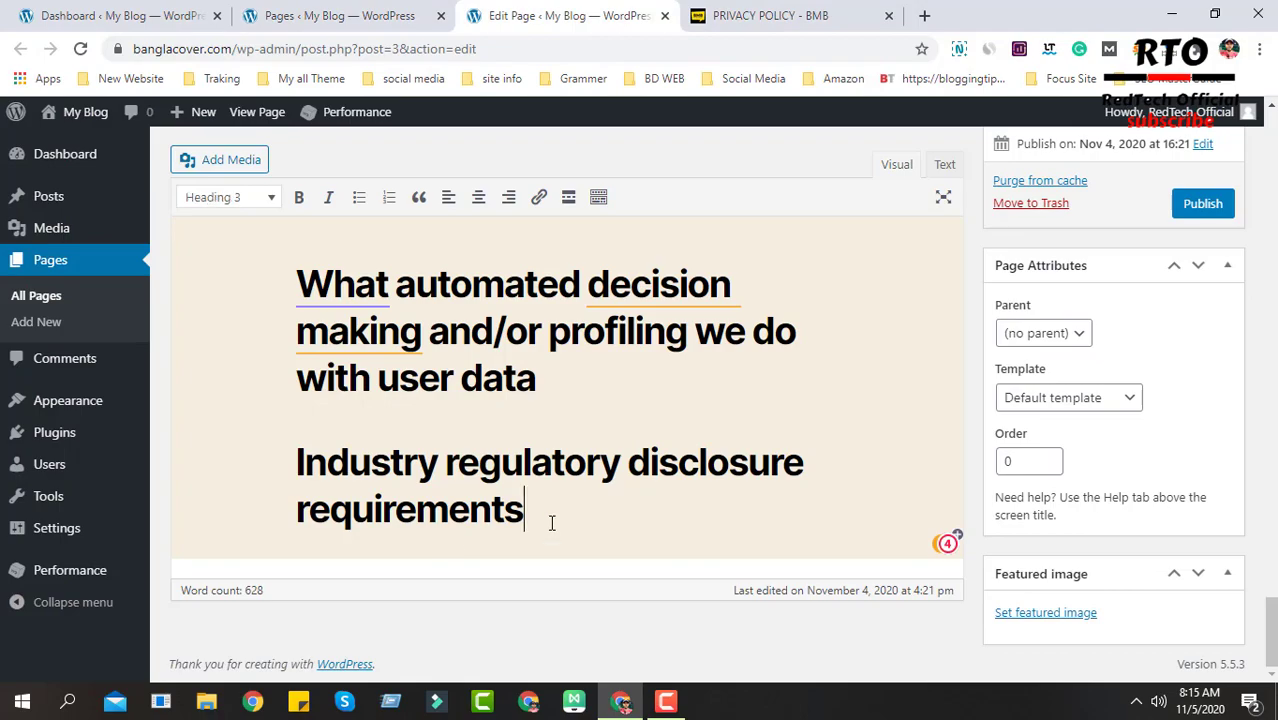
pyautogui.hotkey('ctrl', 'a')
pyautogui.hotkey('ctrl', 'v')
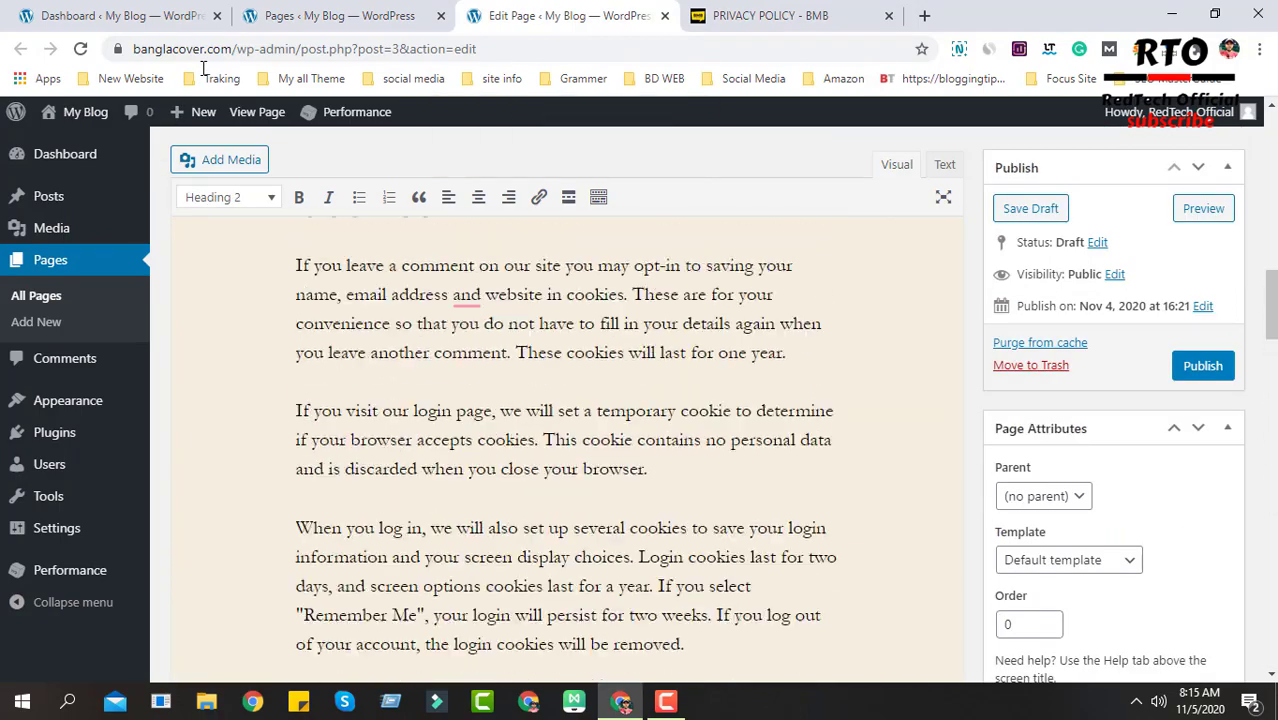
pyautogui.hotkey('ctrl', 'a')
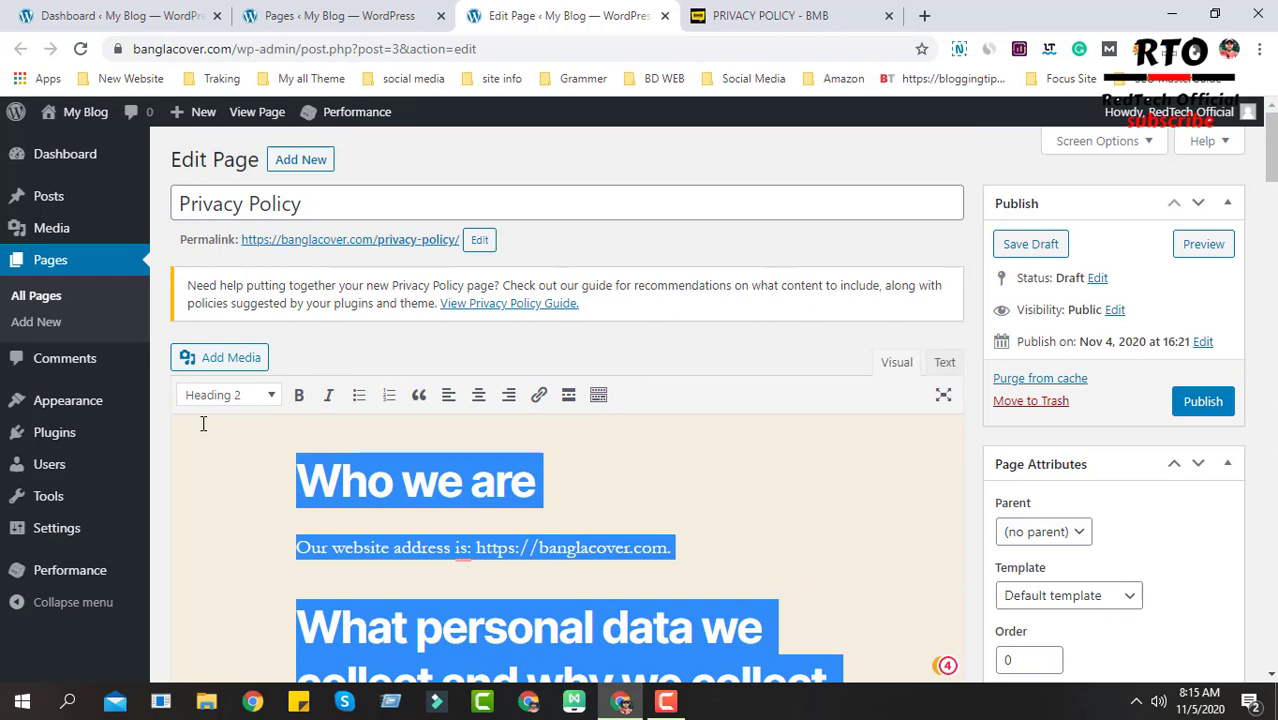
pyautogui.press('BackSpace')
pyautogui.hotkey('ctrl', 'v')
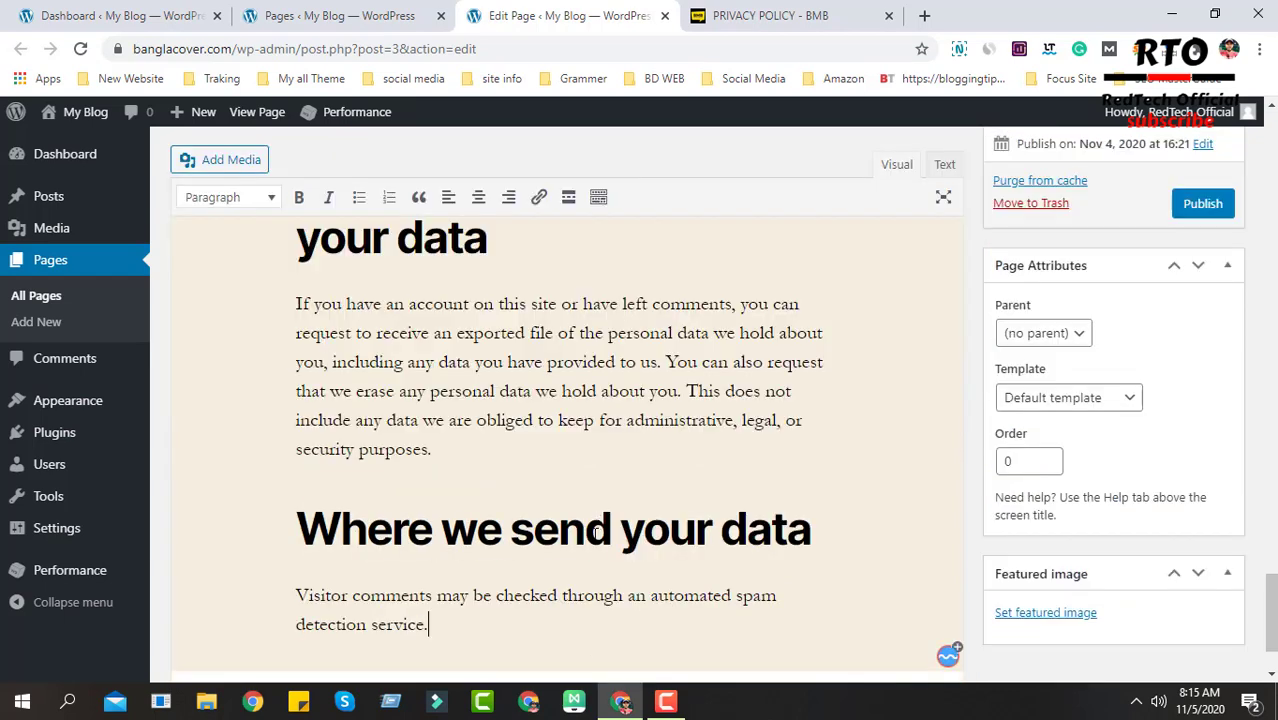
pyautogui.scroll(15, 573, 571)
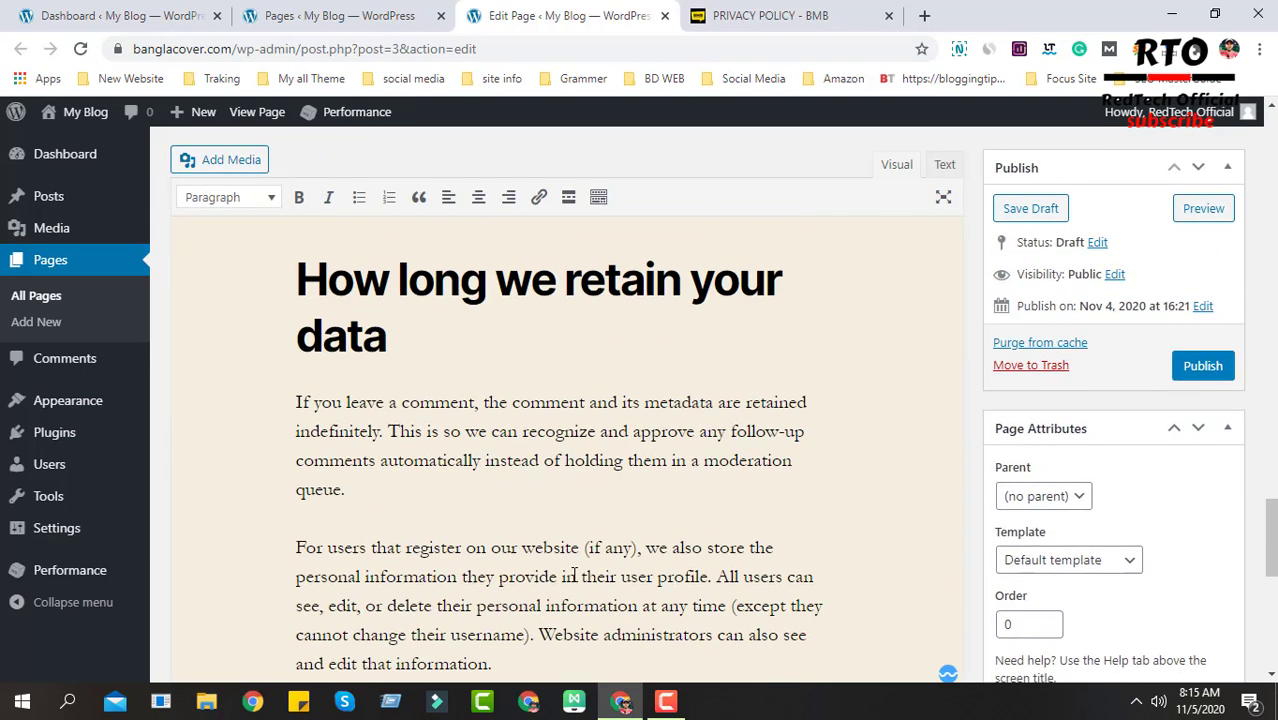
pyautogui.scroll(15, 574, 574)
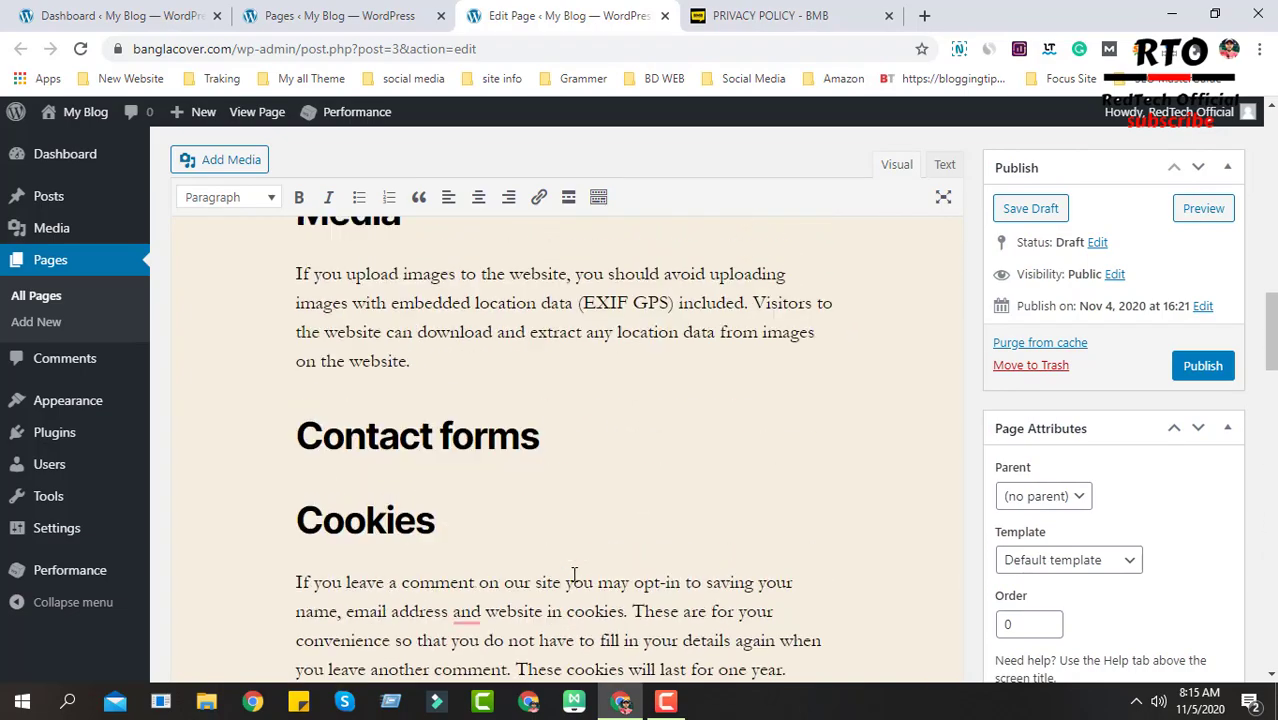
pyautogui.scroll(15, 574, 575)
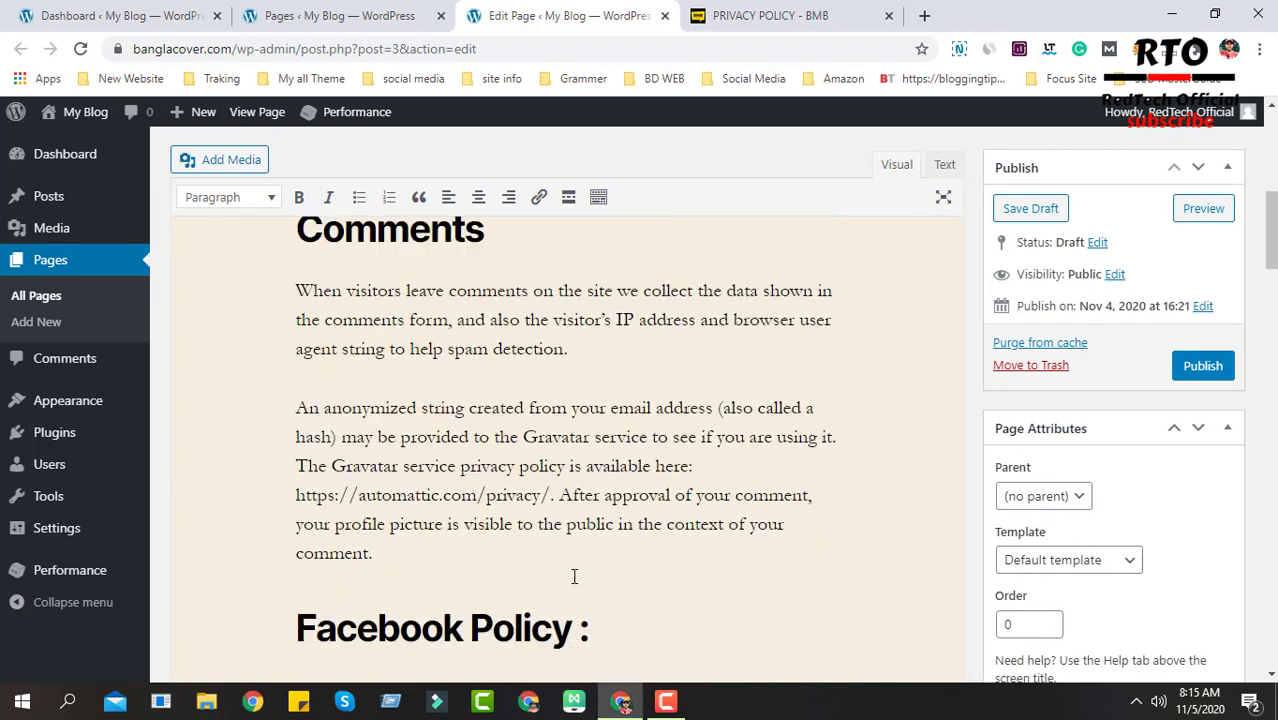
pyautogui.scroll(5, 574, 577)
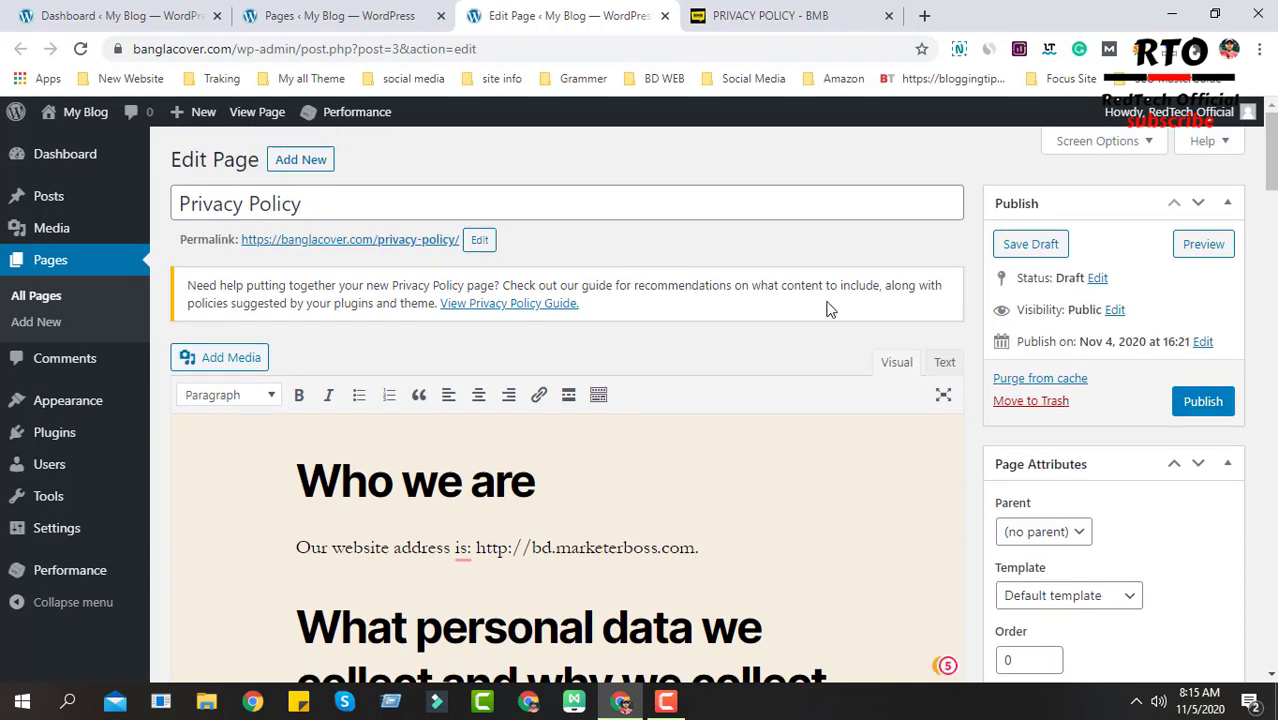
pyautogui.click(330, 15)
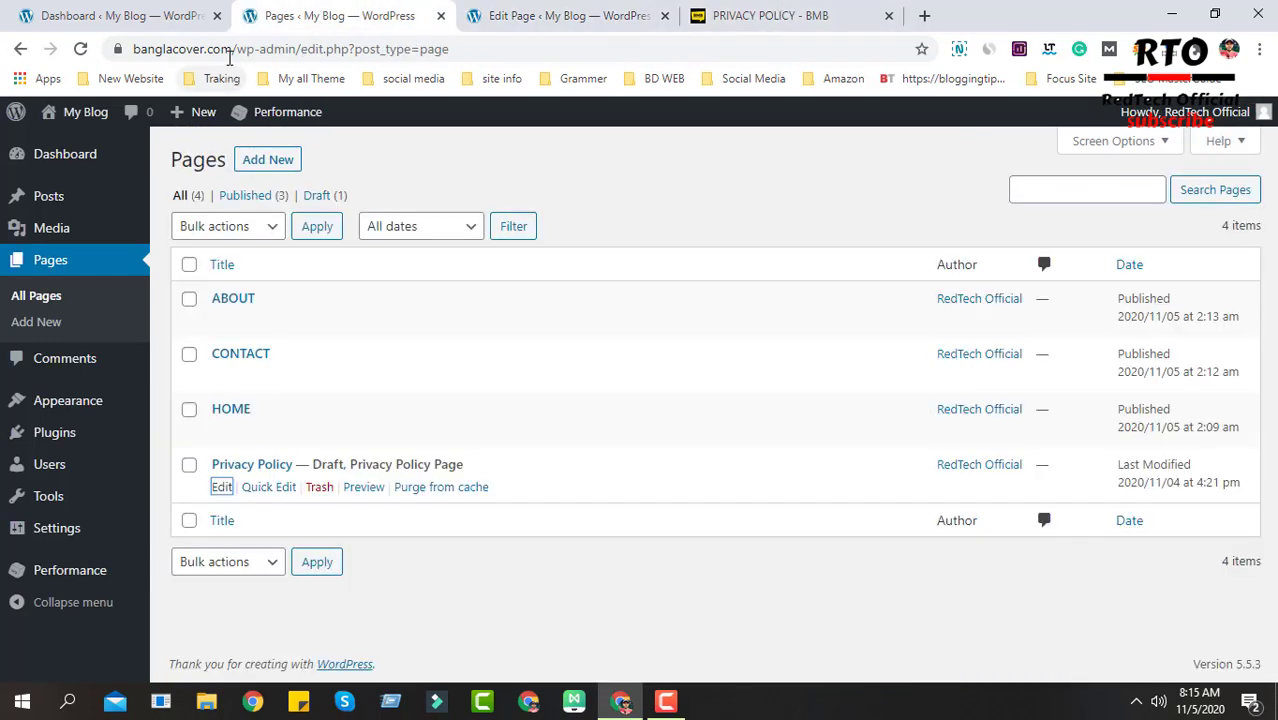
pyautogui.moveTo(232, 49); pyautogui.dragTo(133, 49)
pyautogui.rightClick(190, 55)
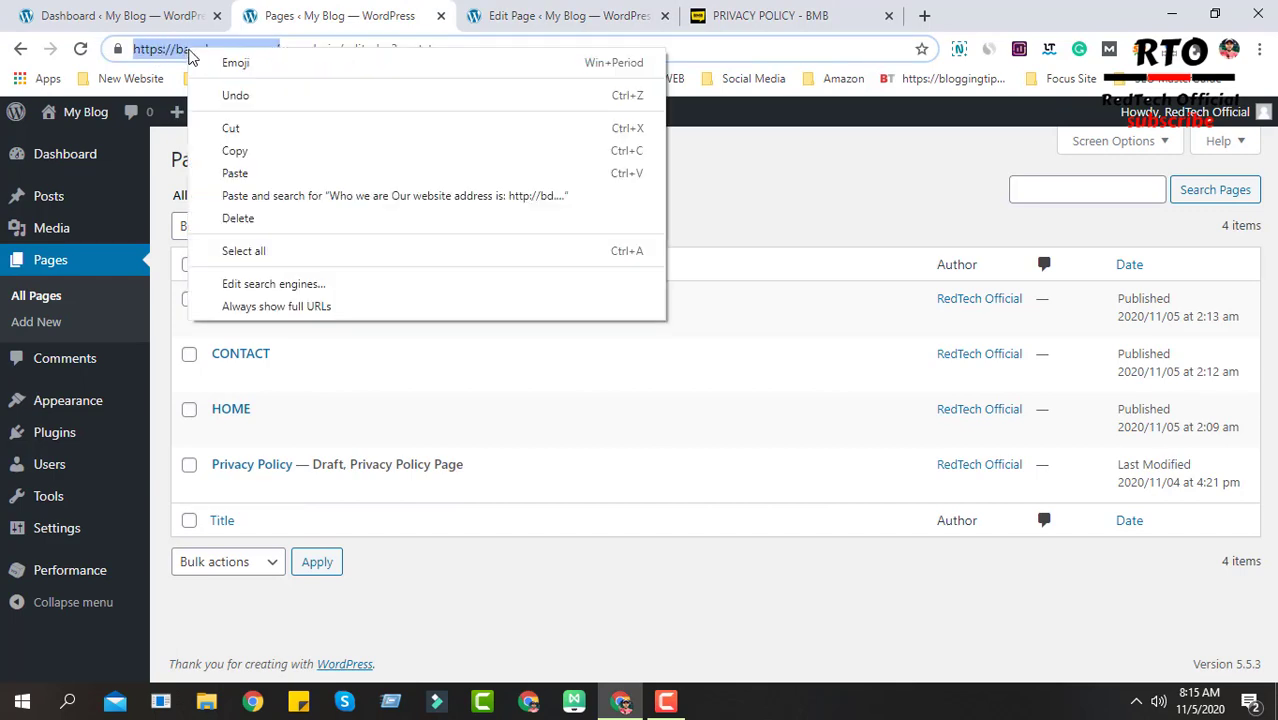
pyautogui.click(220, 150)
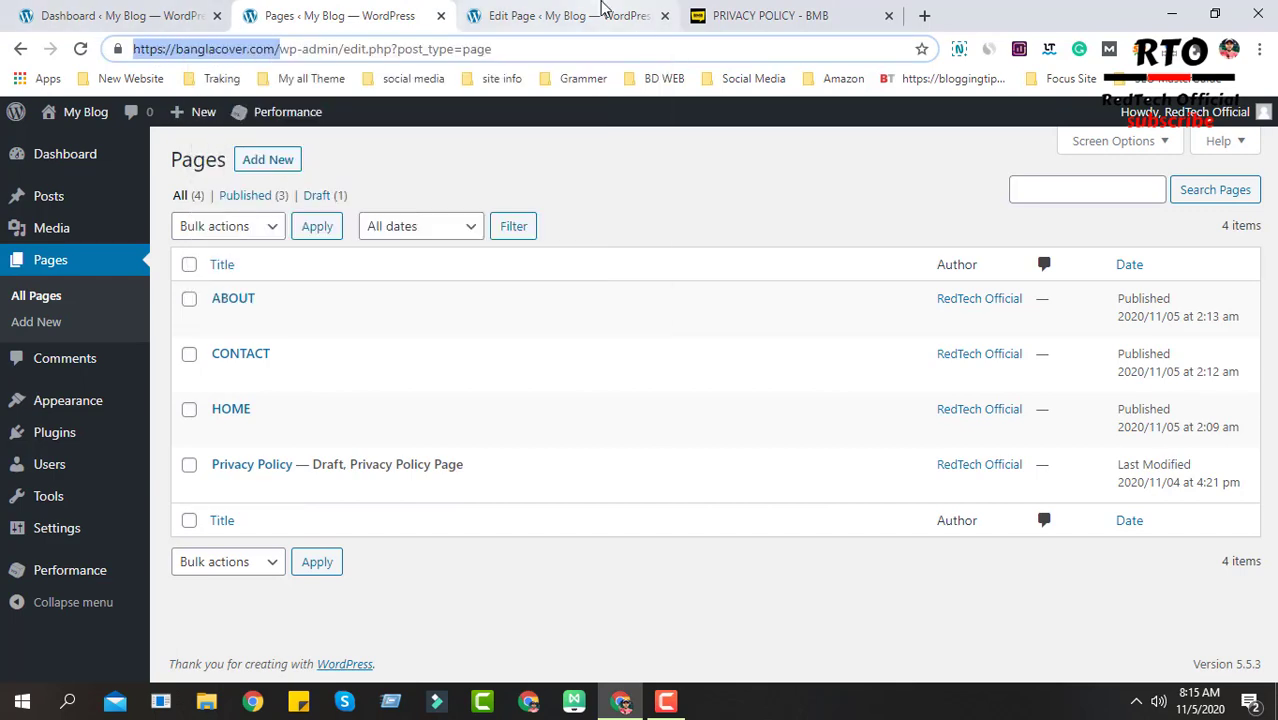
pyautogui.click(602, 12)
pyautogui.moveTo(477, 548)
pyautogui.mouseDown()
pyautogui.moveTo(765, 571)
pyautogui.moveTo(779, 551)
pyautogui.moveTo(476, 548)
pyautogui.mouseUp()
pyautogui.click(777, 543)
pyautogui.hotkey('ctrl', 'v')
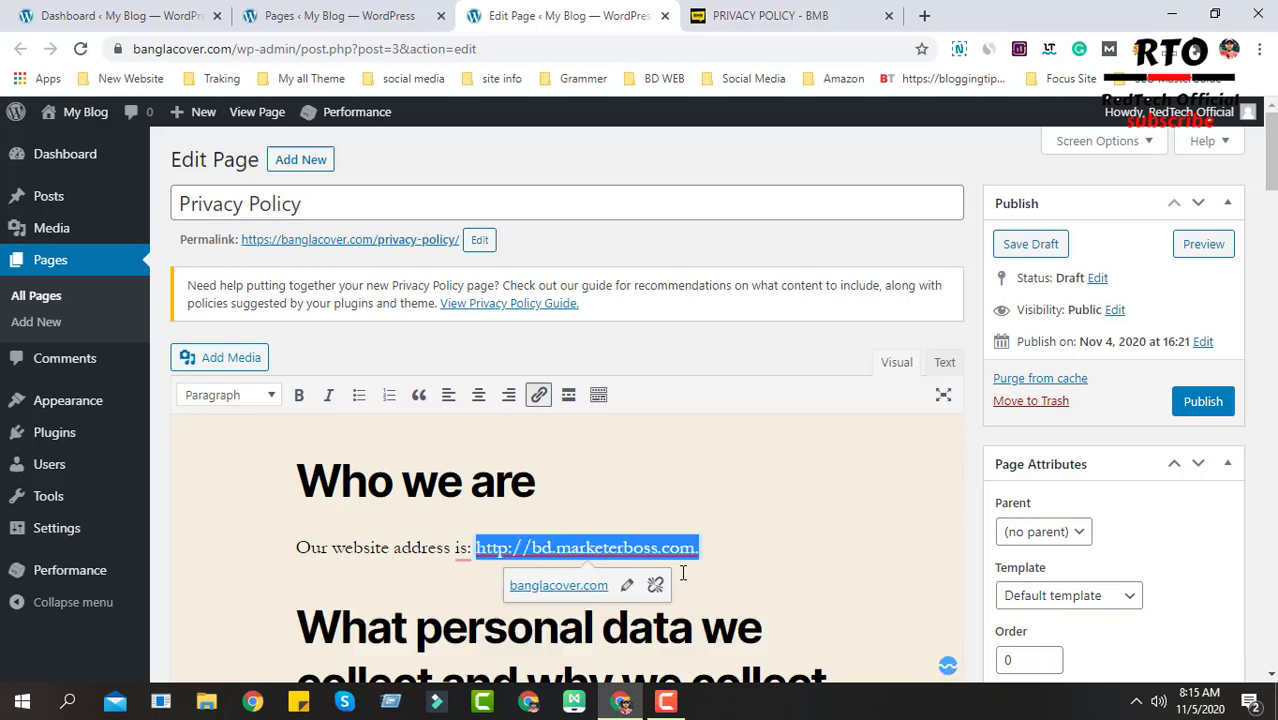
pyautogui.click(745, 547)
pyautogui.moveTo(740, 552); pyautogui.dragTo(478, 548)
pyautogui.press('BackSpace')
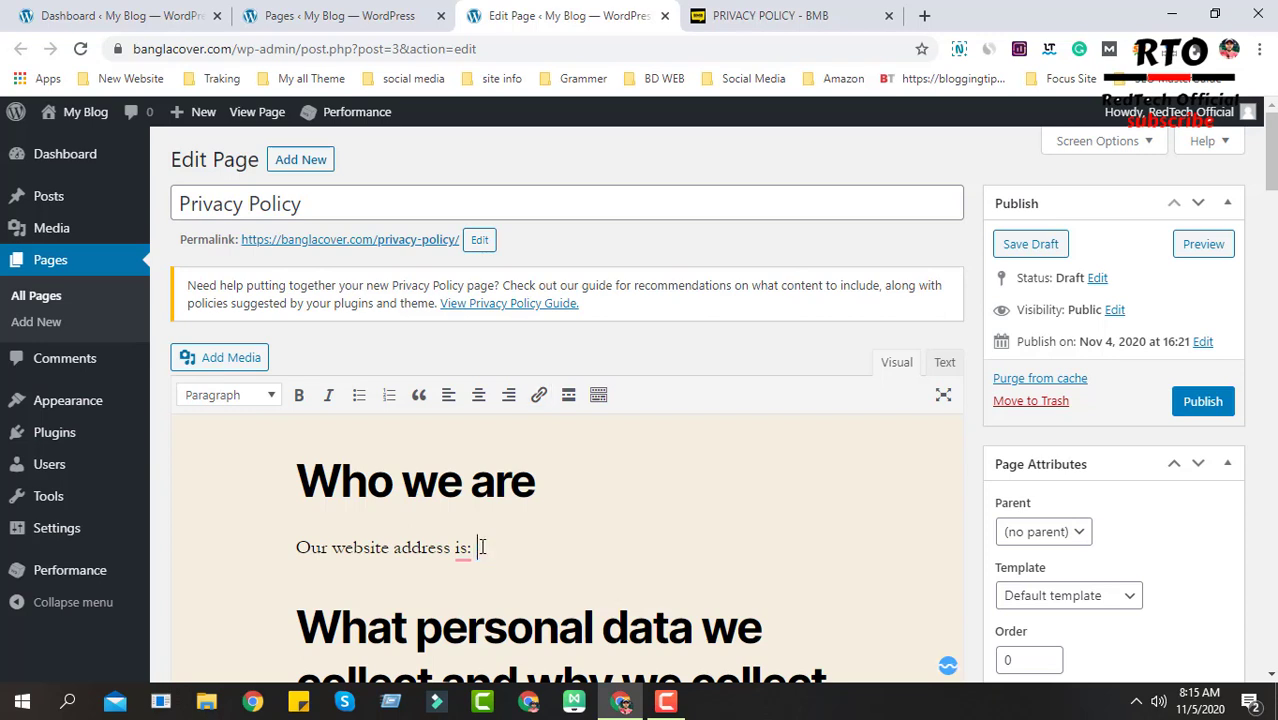
pyautogui.hotkey('ctrl', 'v')
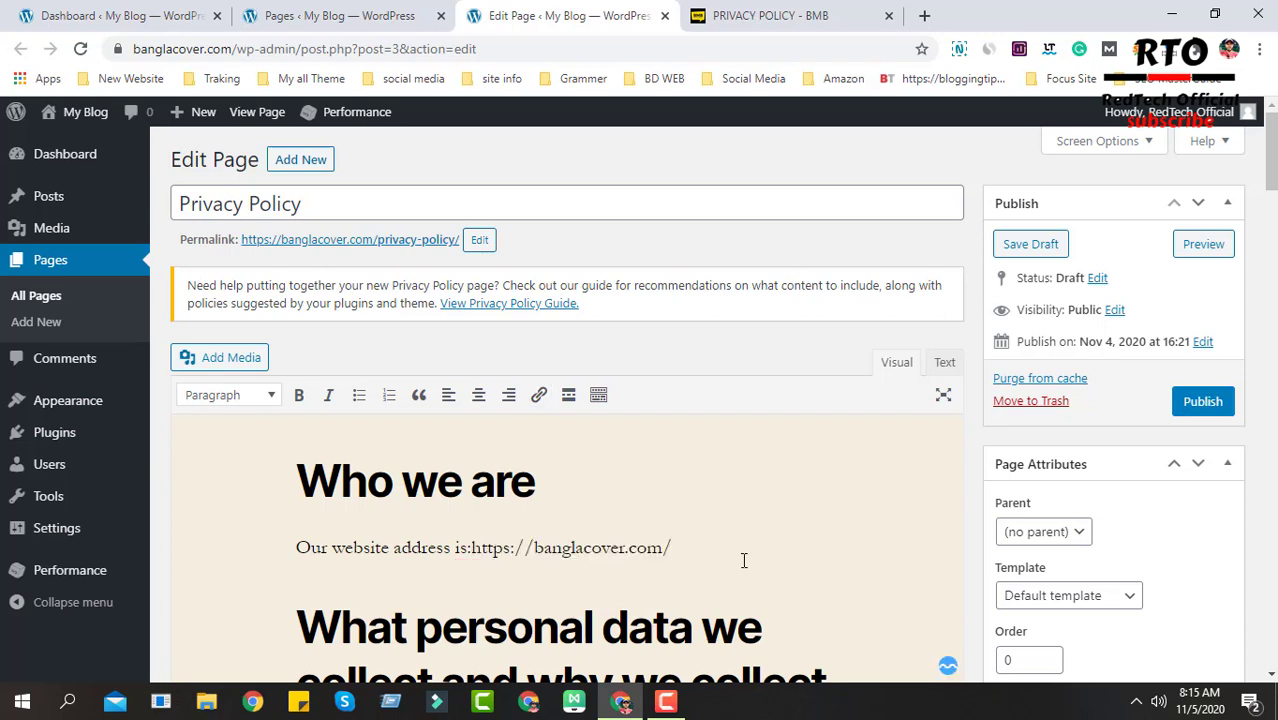
pyautogui.click(752, 549)
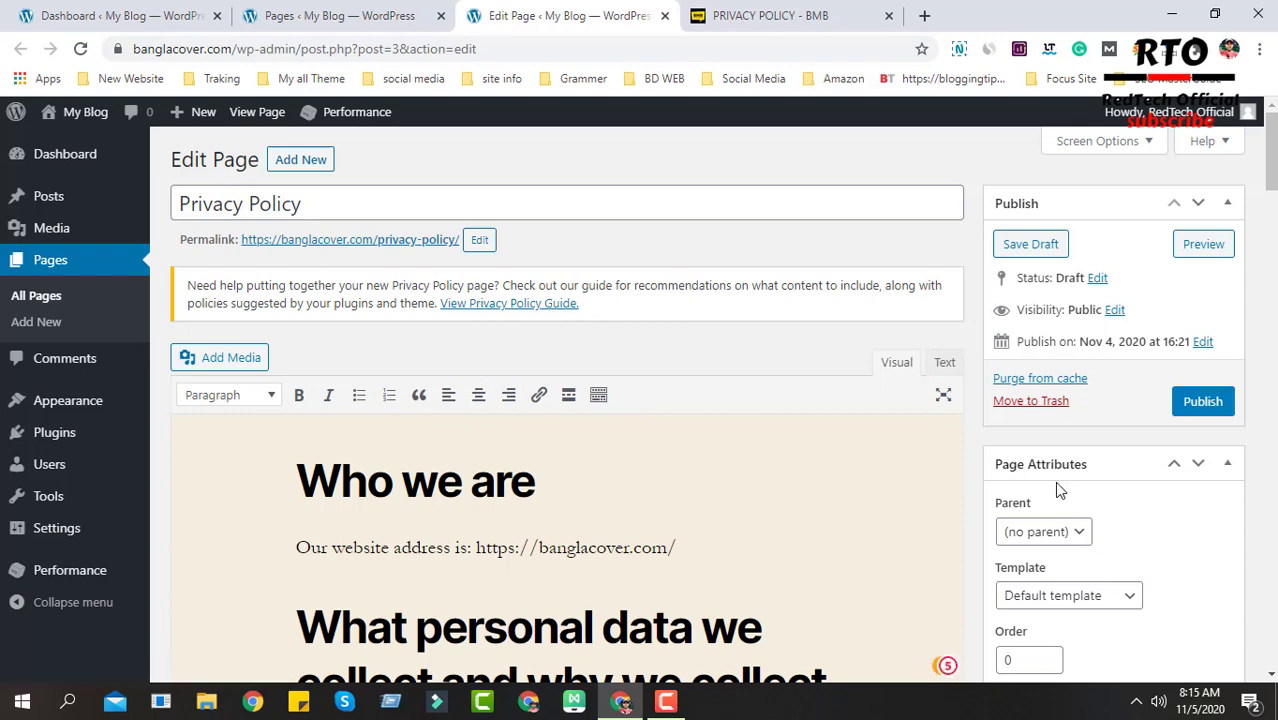
# Step: Save the Privacy Policy draft and open its preview in a new browser tab
pyautogui.click(1031, 245)
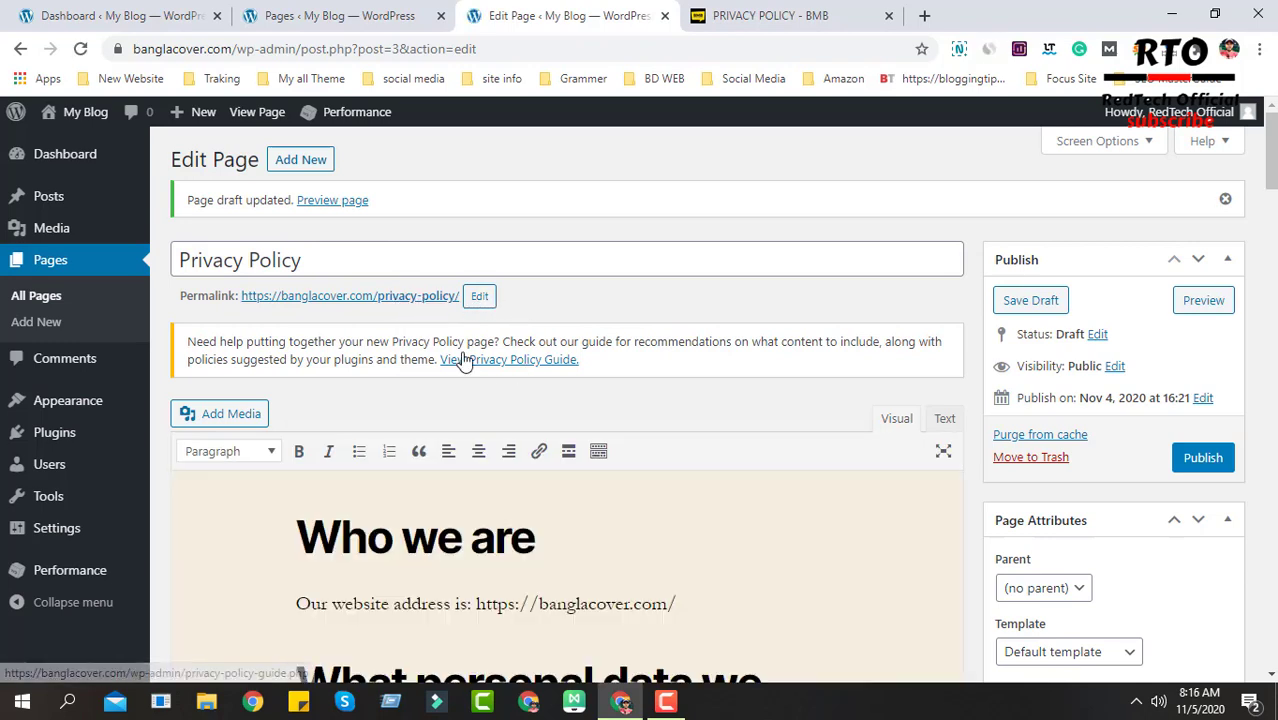
pyautogui.rightClick(322, 200)
pyautogui.click(400, 211)
pyautogui.click(745, 12)
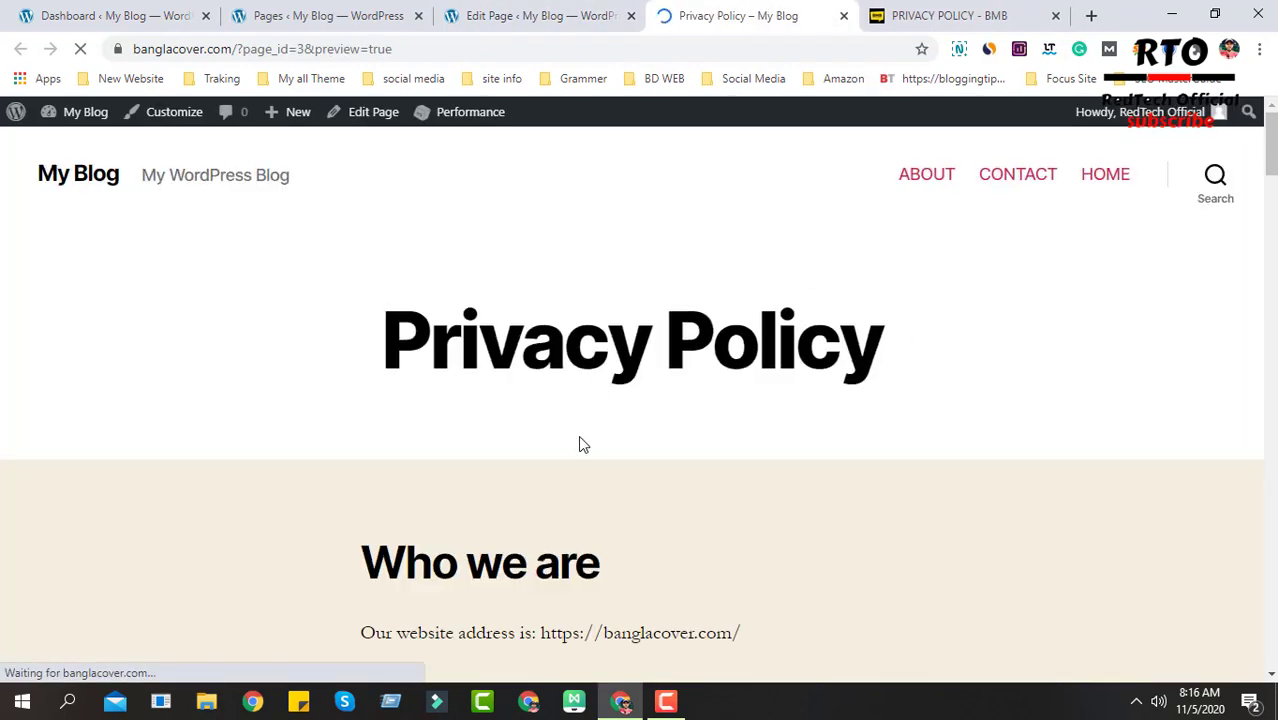
# Step: Review the Privacy Policy preview from its title through the last policy section, including the site header
pyautogui.scroll(-5, 747, 456)
pyautogui.scroll(-20, 756, 461)
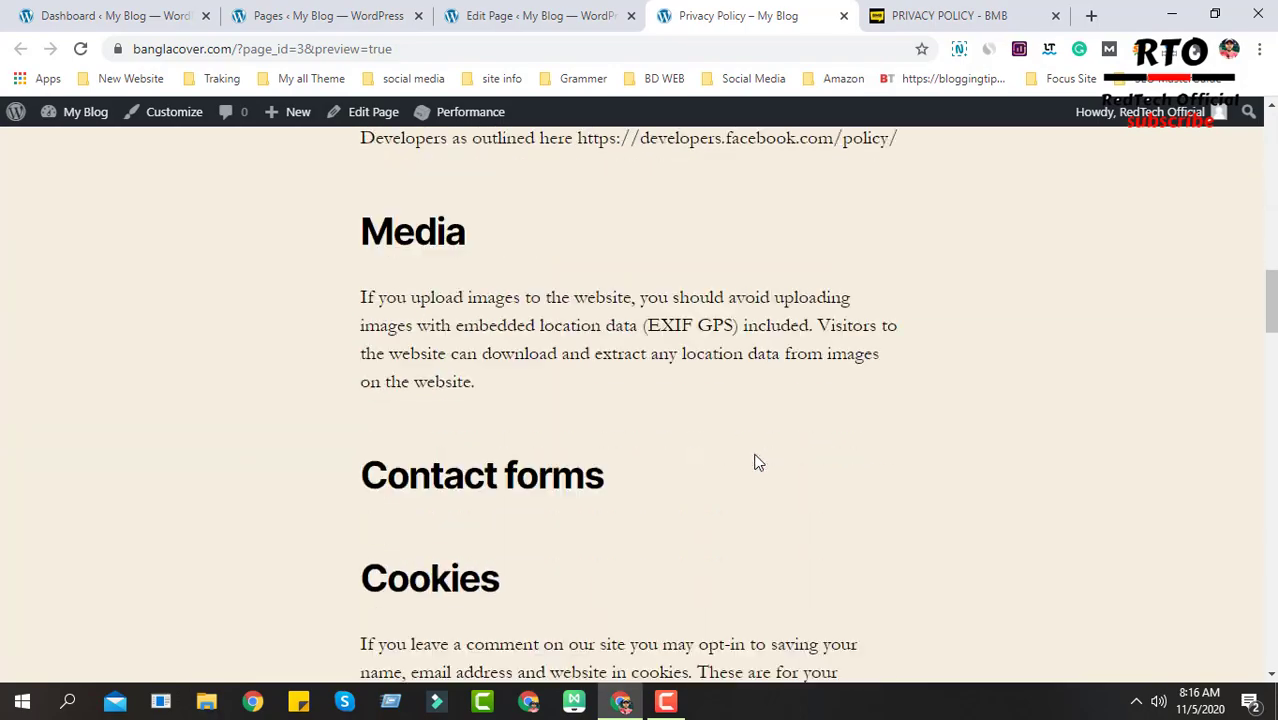
pyautogui.scroll(-20, 756, 461)
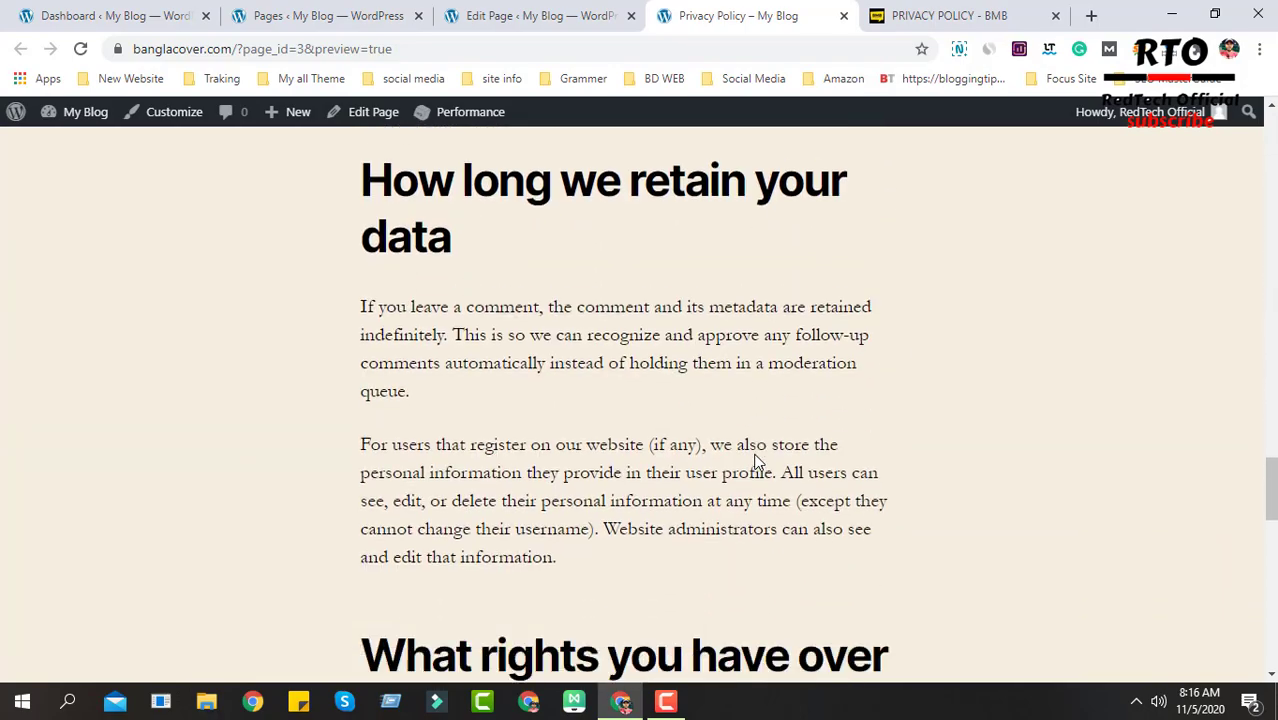
pyautogui.scroll(4, 757, 458)
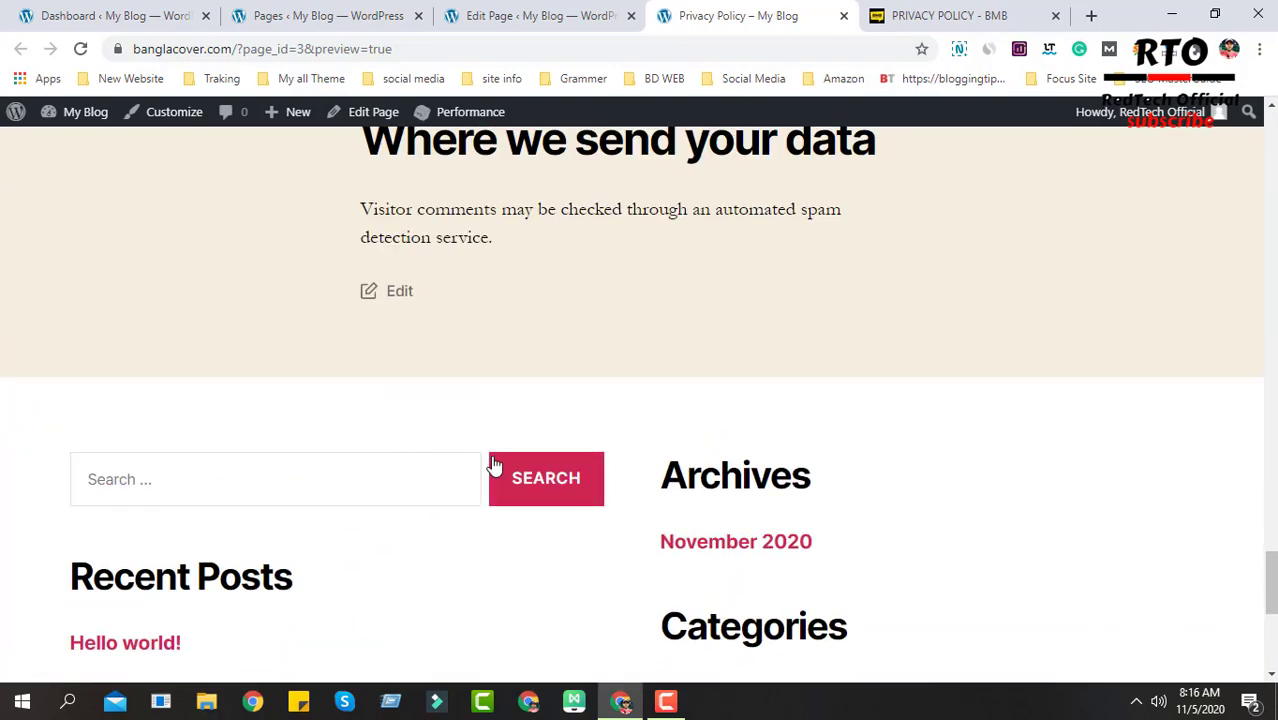
pyautogui.scroll(20, 722, 490)
pyautogui.scroll(15, 722, 540)
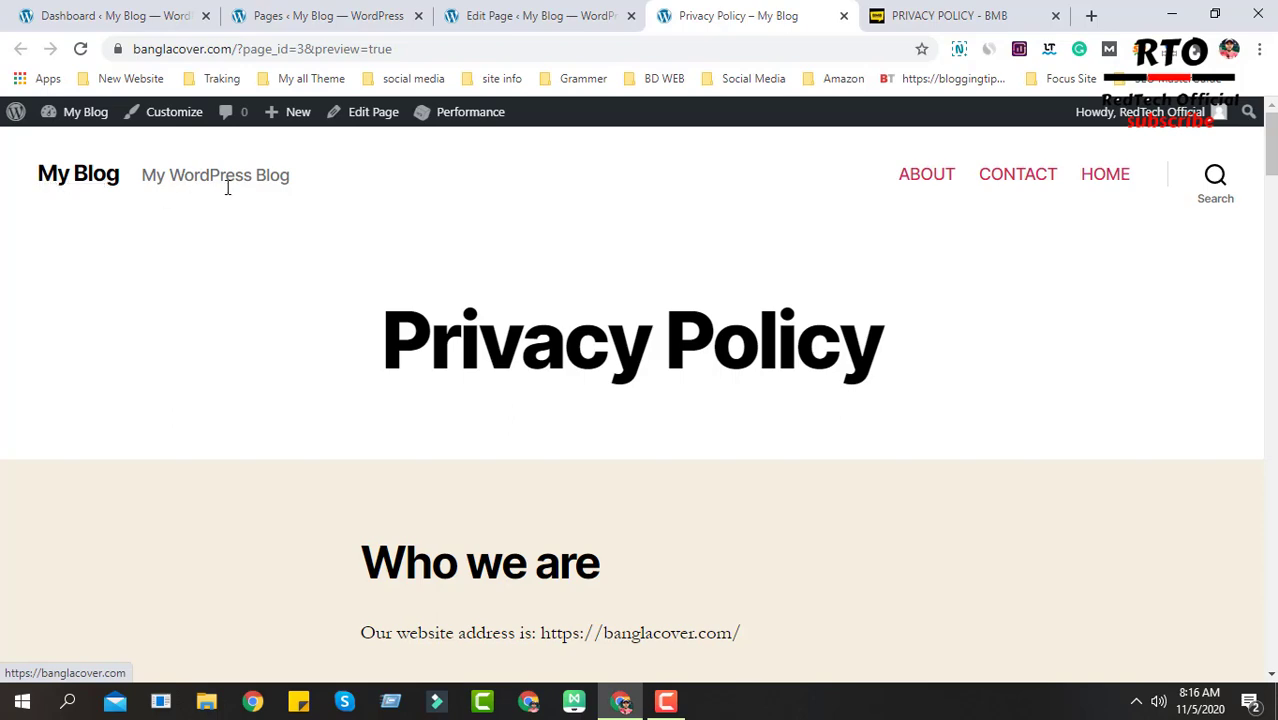
pyautogui.moveTo(38, 195); pyautogui.dragTo(35, 182)
pyautogui.click(592, 251)
pyautogui.scroll(-3, 450, 373)
pyautogui.scroll(3, 950, 465)
pyautogui.moveTo(372, 351); pyautogui.dragTo(877, 345)
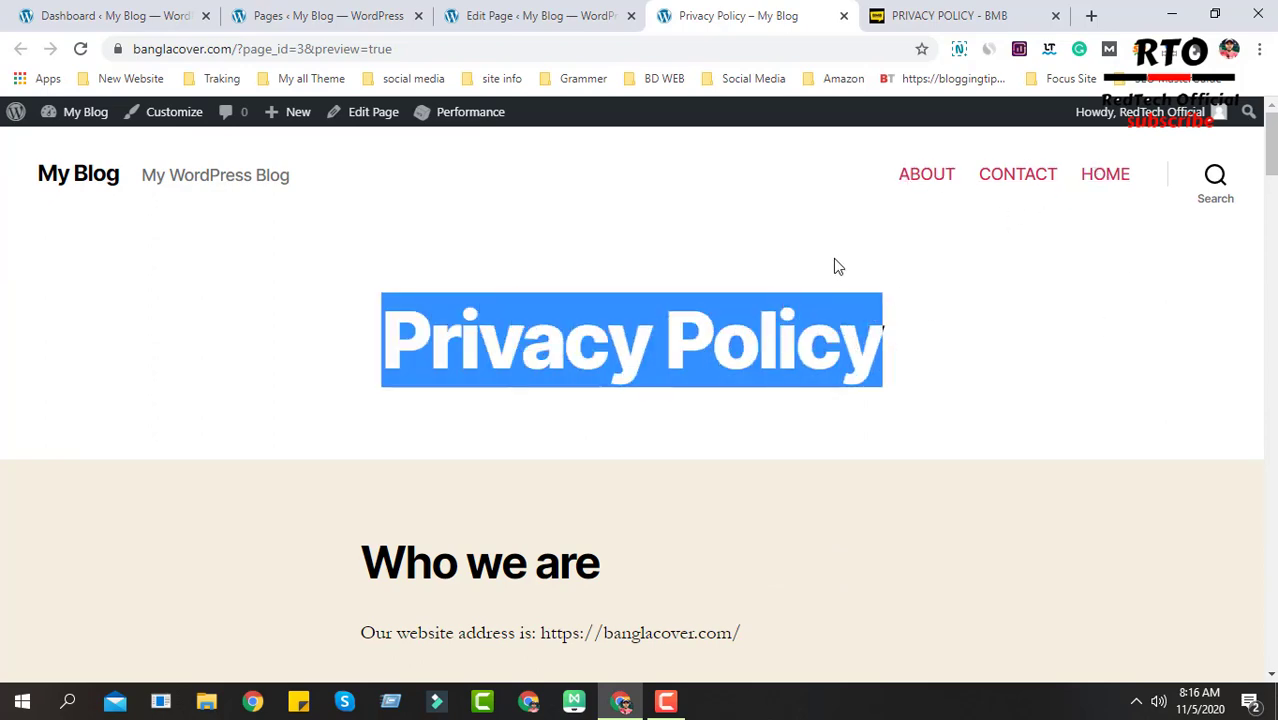
# Step: Return to the Privacy Policy page's editor and publish the page
pyautogui.click(556, 12)
pyautogui.click(340, 12)
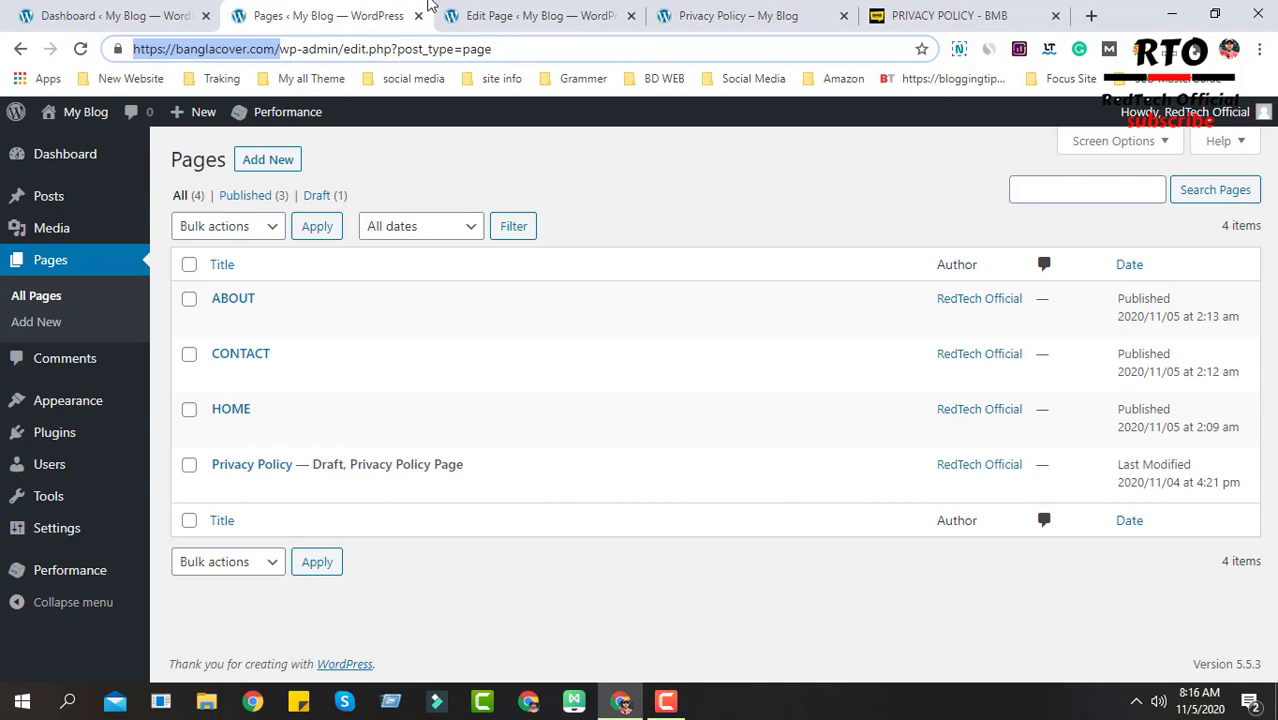
pyautogui.click(540, 15)
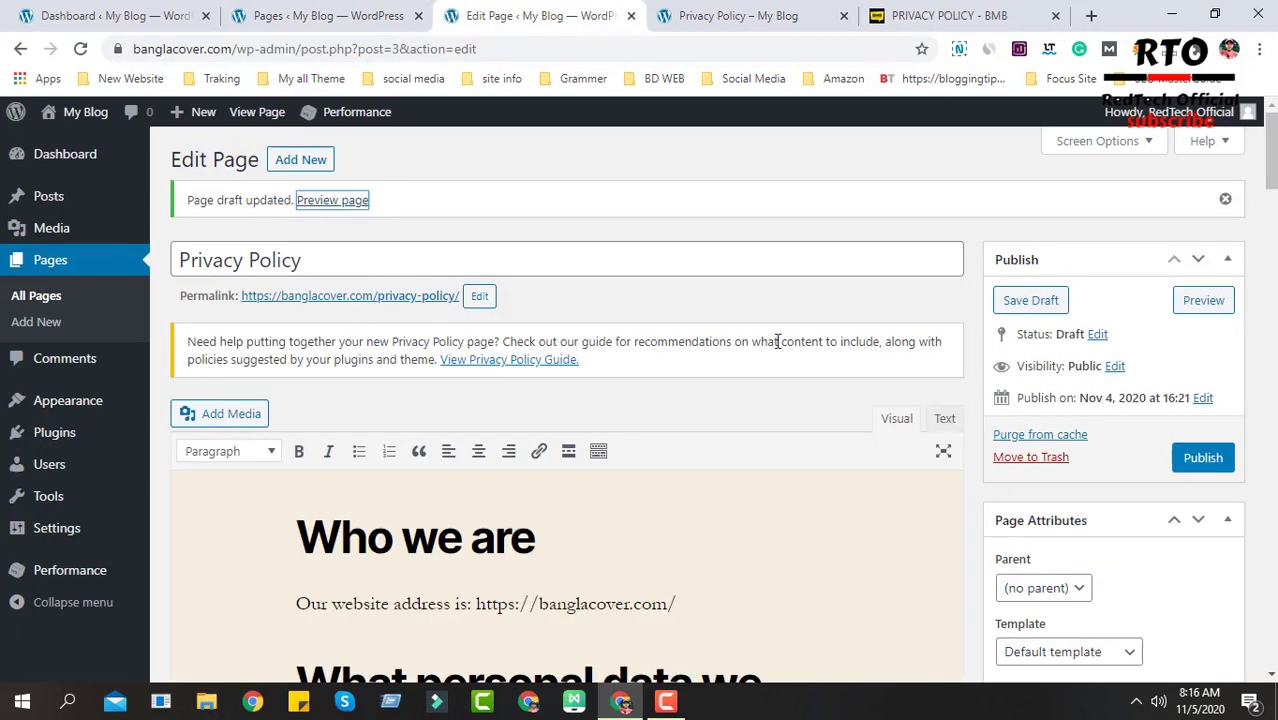
pyautogui.click(1204, 458)
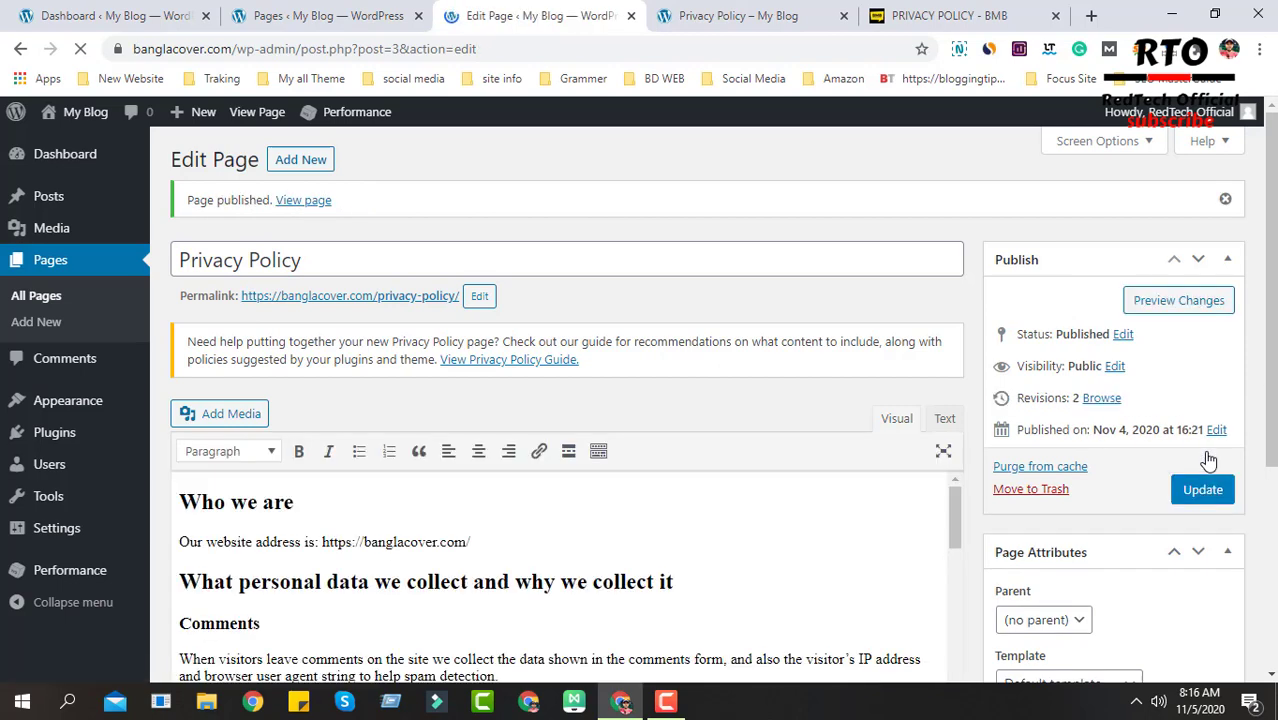
pyautogui.scroll(-2, 876, 492)
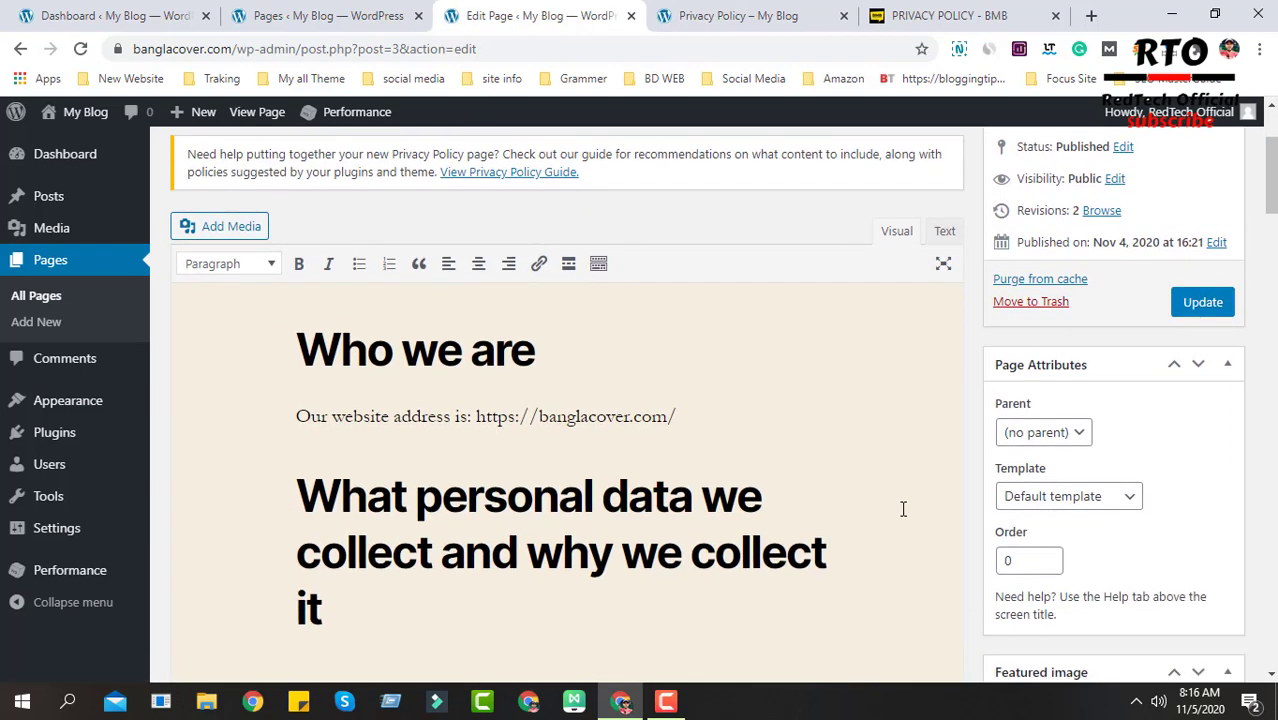
pyautogui.scroll(2, 903, 509)
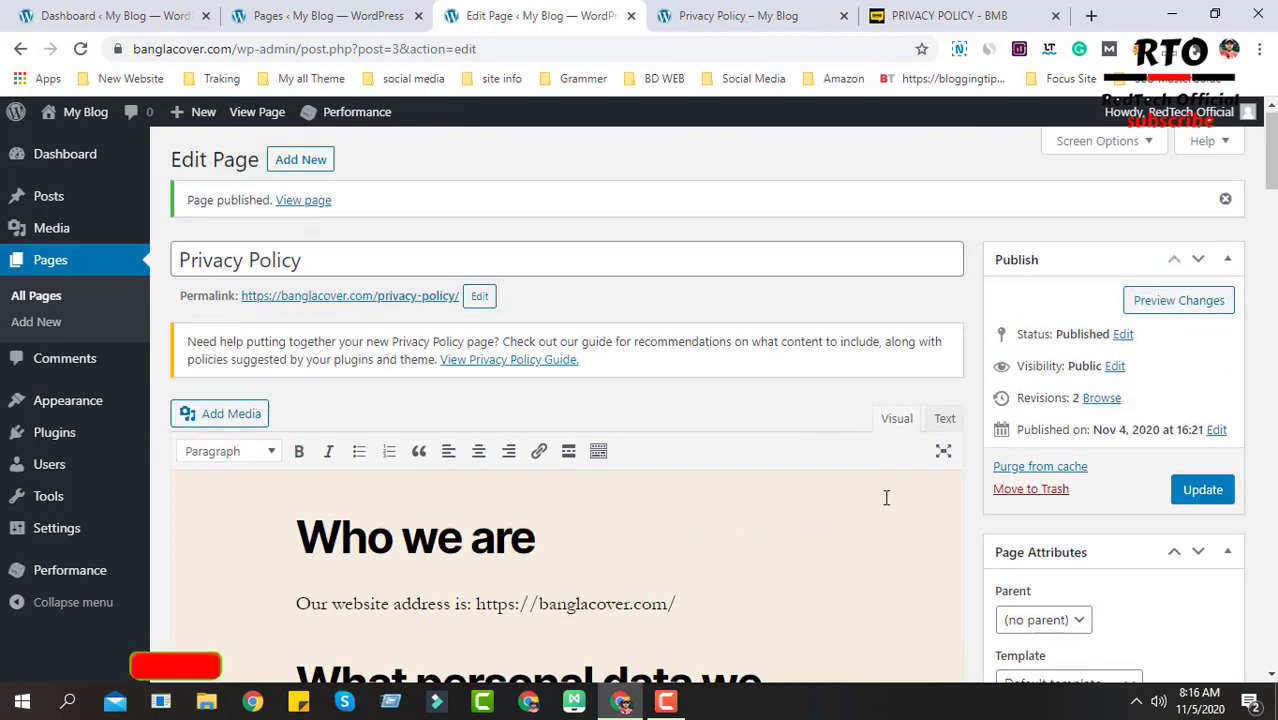
# Step: Go back to the list of all pages and open the blog's front page in a new browser tab
pyautogui.click(36, 296)
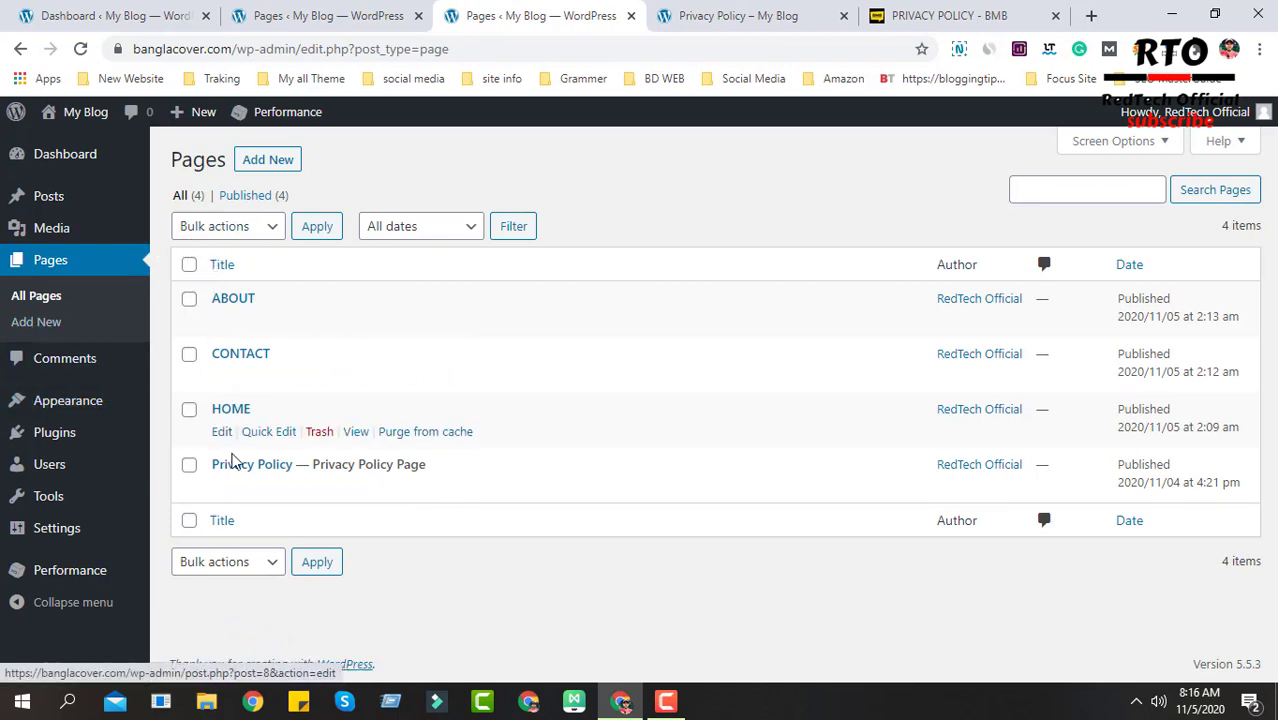
pyautogui.moveTo(86, 114)
pyautogui.rightClick(70, 152)
pyautogui.click(125, 160)
pyautogui.click(755, 10)
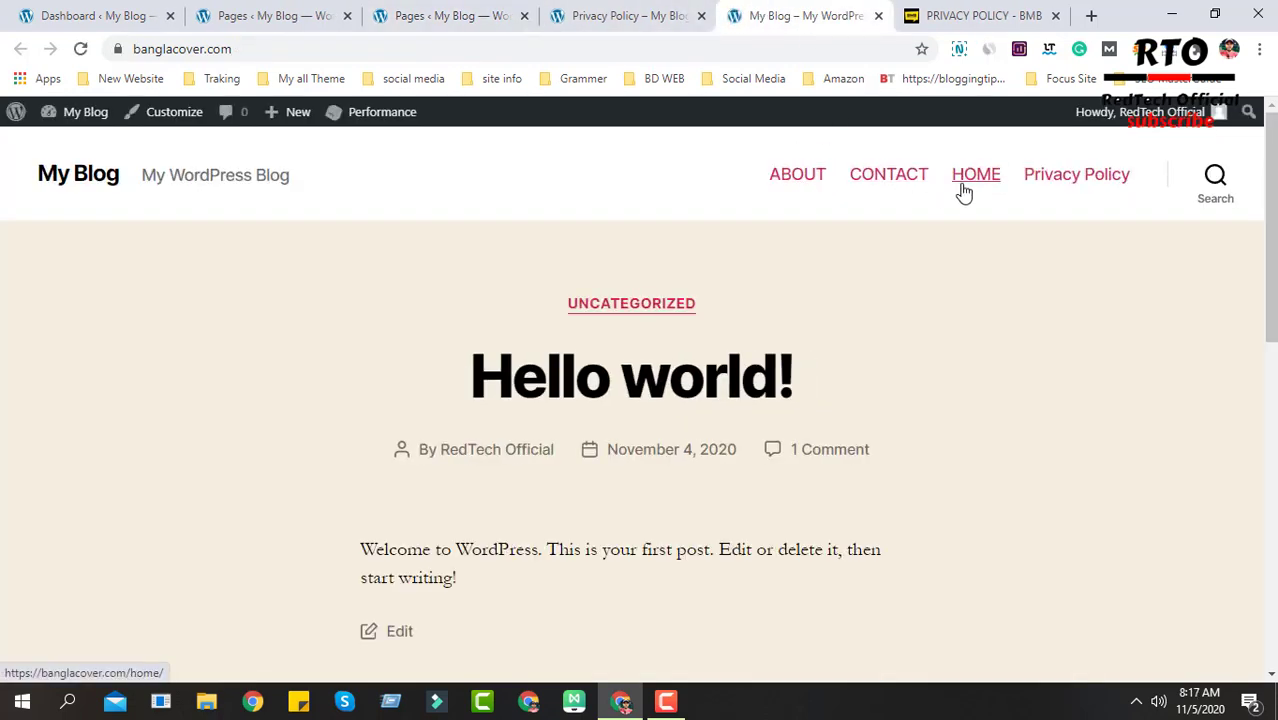
# Step: Examine the blog's front page and the page links in its header menu
pyautogui.scroll(-5, 918, 351)
pyautogui.scroll(4, 918, 416)
pyautogui.scroll(2, 1094, 360)
pyautogui.scroll(-10, 1094, 360)
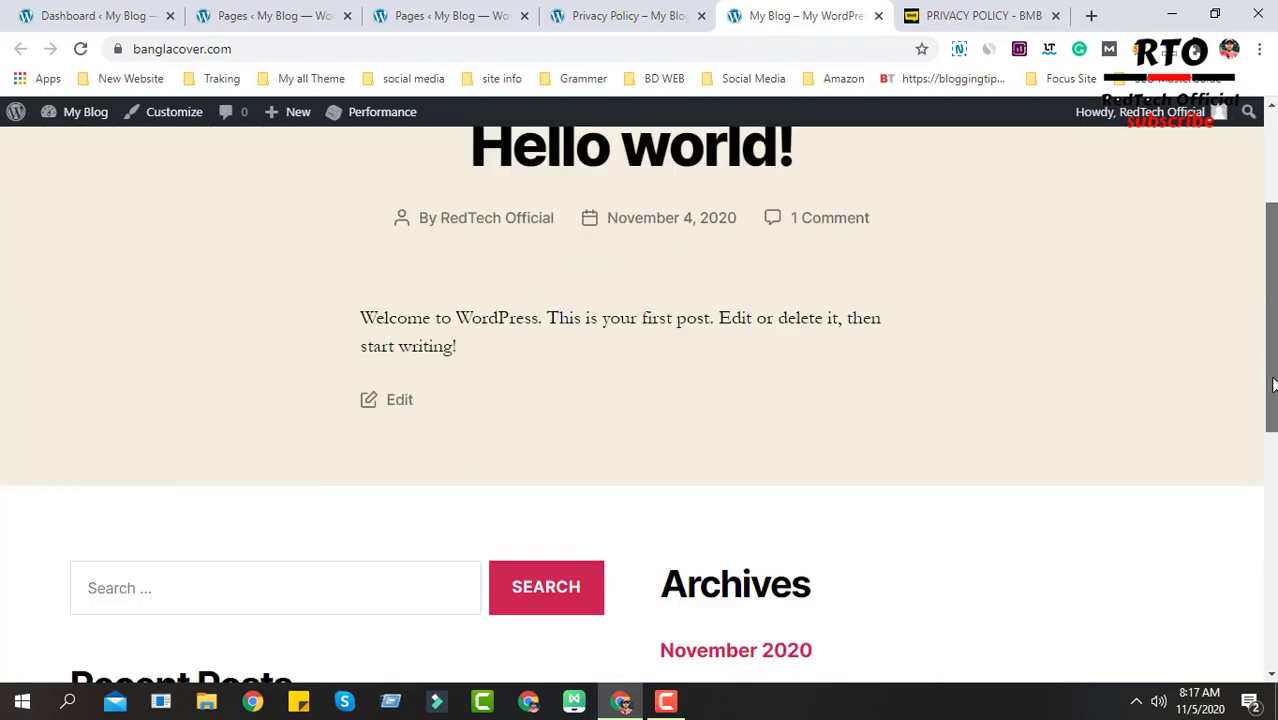
pyautogui.scroll(10, 640, 400)
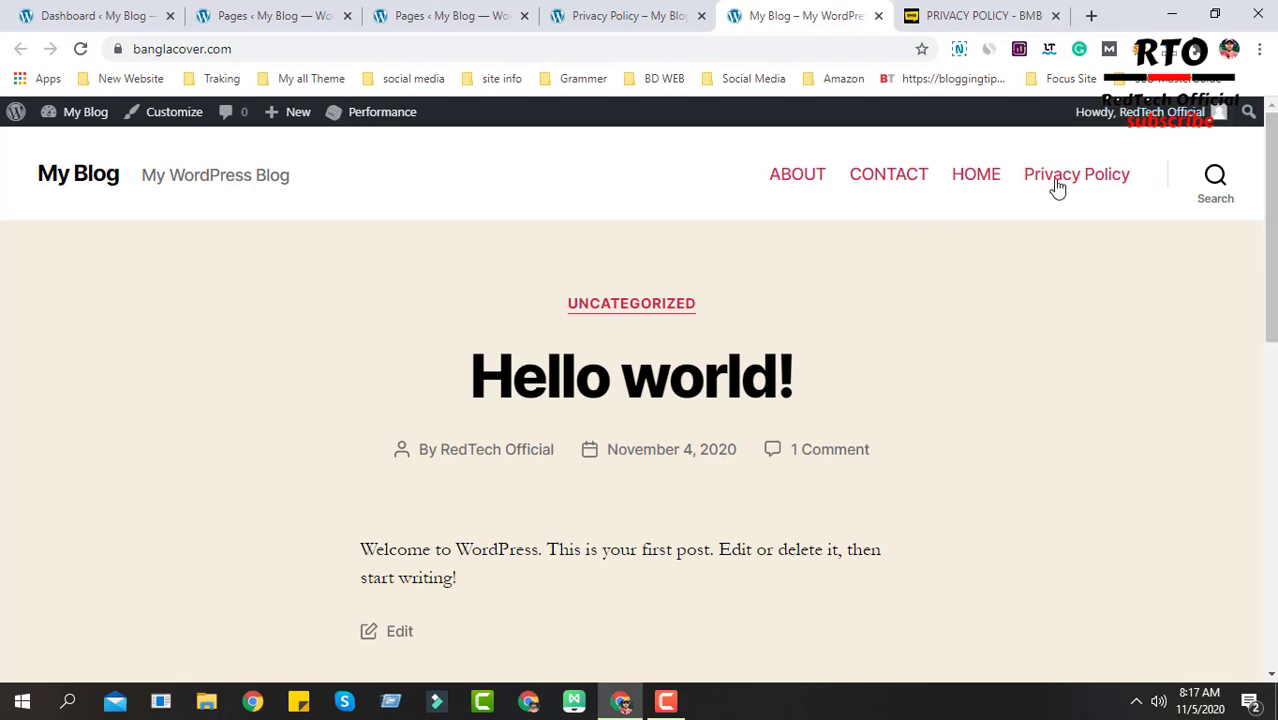
pyautogui.moveTo(1012, 188)
pyautogui.mouseDown()
pyautogui.moveTo(1152, 180)
pyautogui.moveTo(1027, 174)
pyautogui.mouseUp()
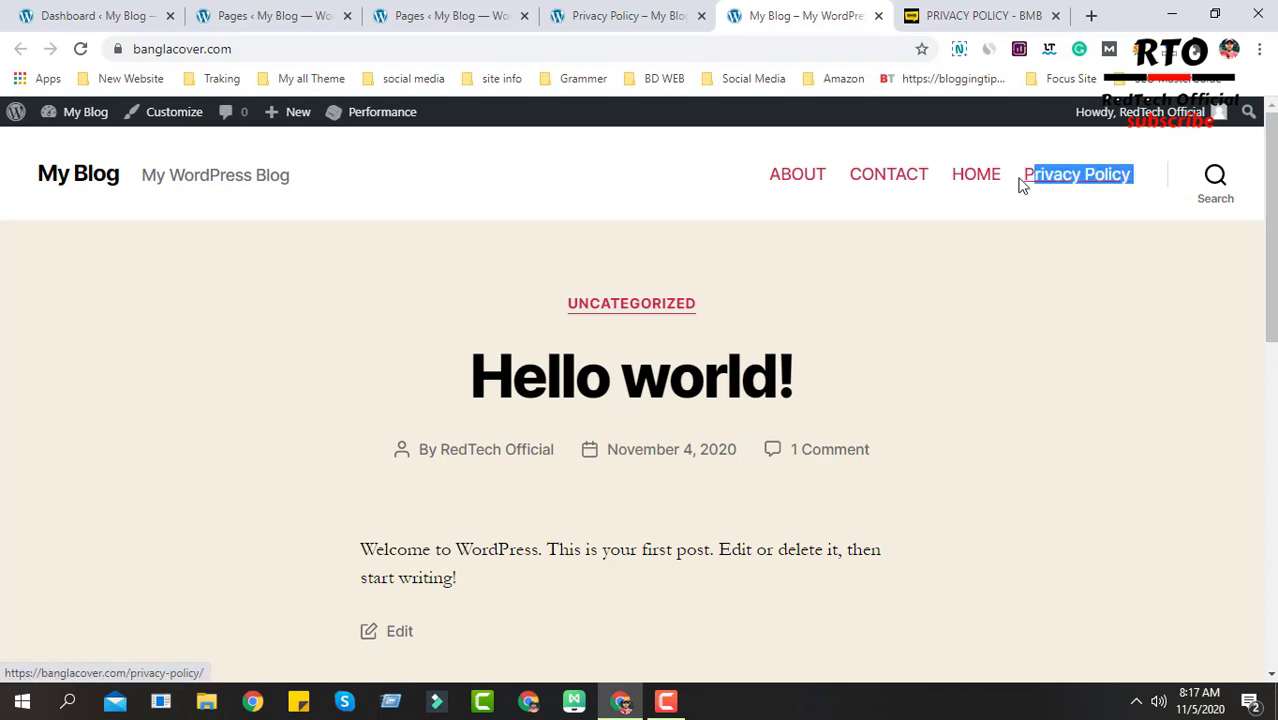
pyautogui.moveTo(1165, 184); pyautogui.dragTo(807, 171)
pyautogui.click(730, 174)
pyautogui.moveTo(1135, 174); pyautogui.dragTo(813, 171)
pyautogui.click(1148, 172)
pyautogui.click(727, 168)
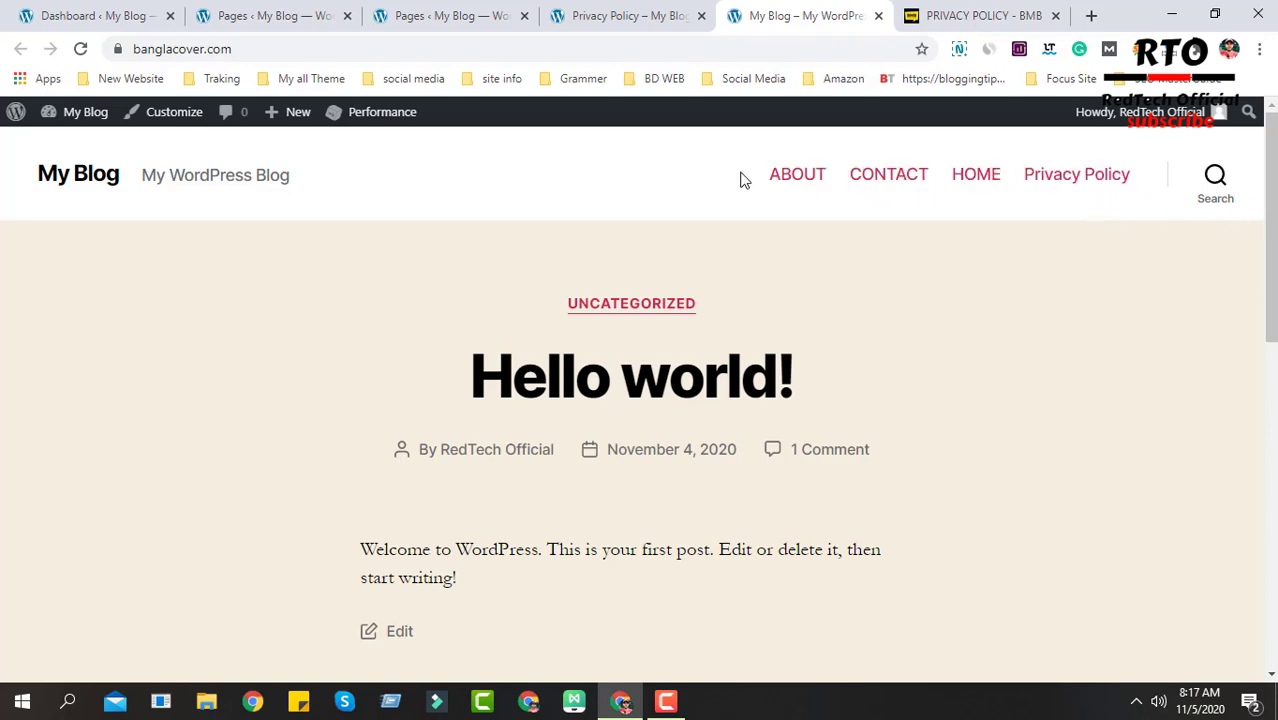
# Step: Check the front page's widgets and footer, then return to its top and look at the site tagline
pyautogui.moveTo(1270, 230); pyautogui.dragTo(1270, 530)
pyautogui.scroll(-1, 1213, 604)
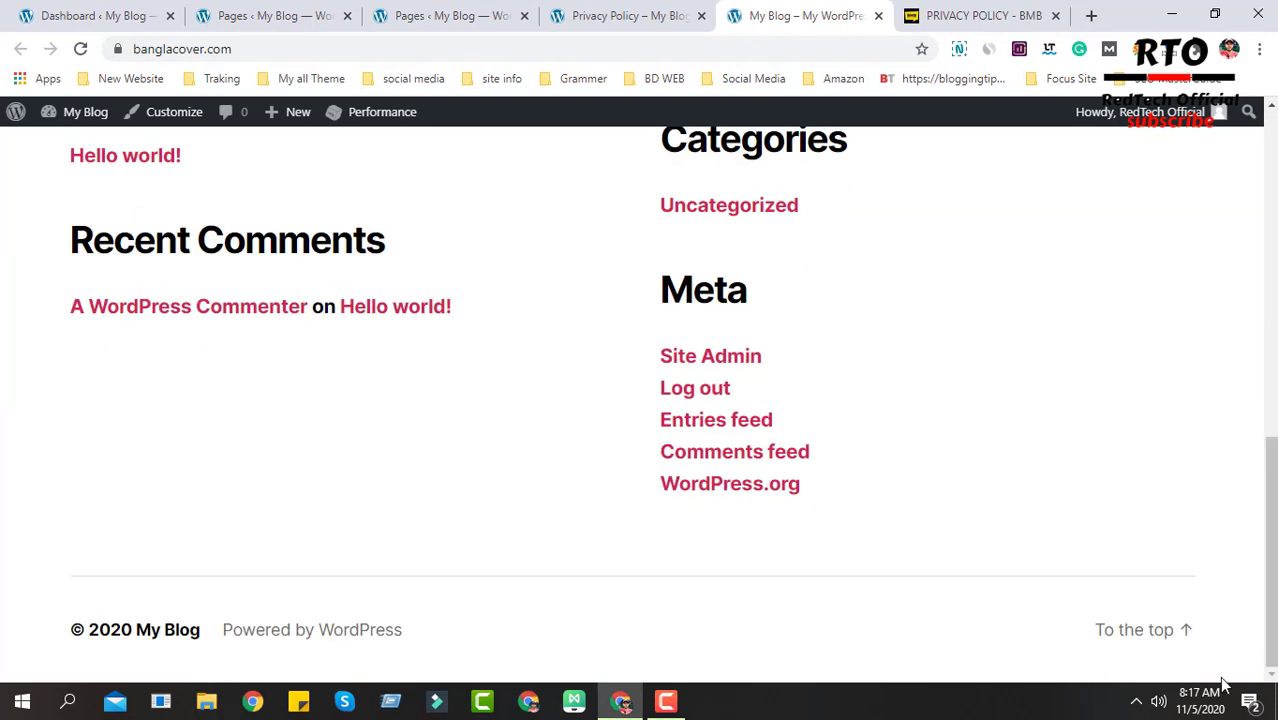
pyautogui.click(1120, 630)
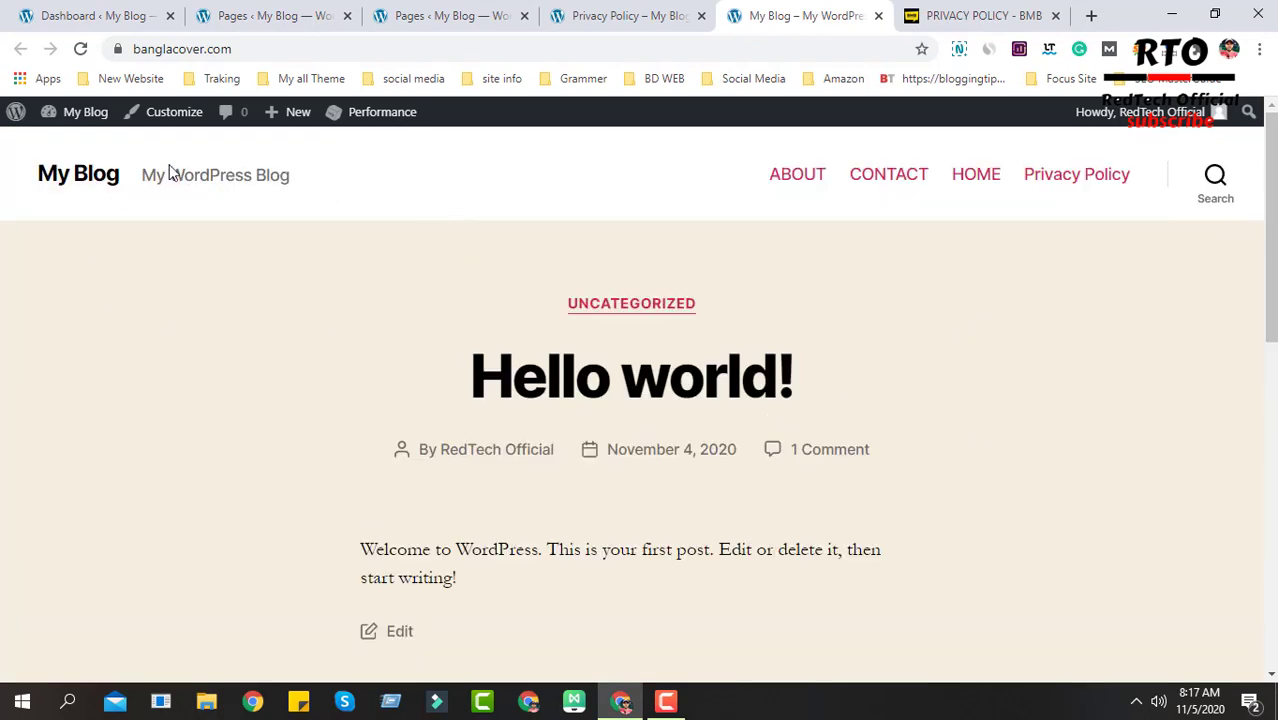
pyautogui.moveTo(130, 186); pyautogui.dragTo(365, 200)
pyautogui.click(559, 214)
pyautogui.click(229, 12)
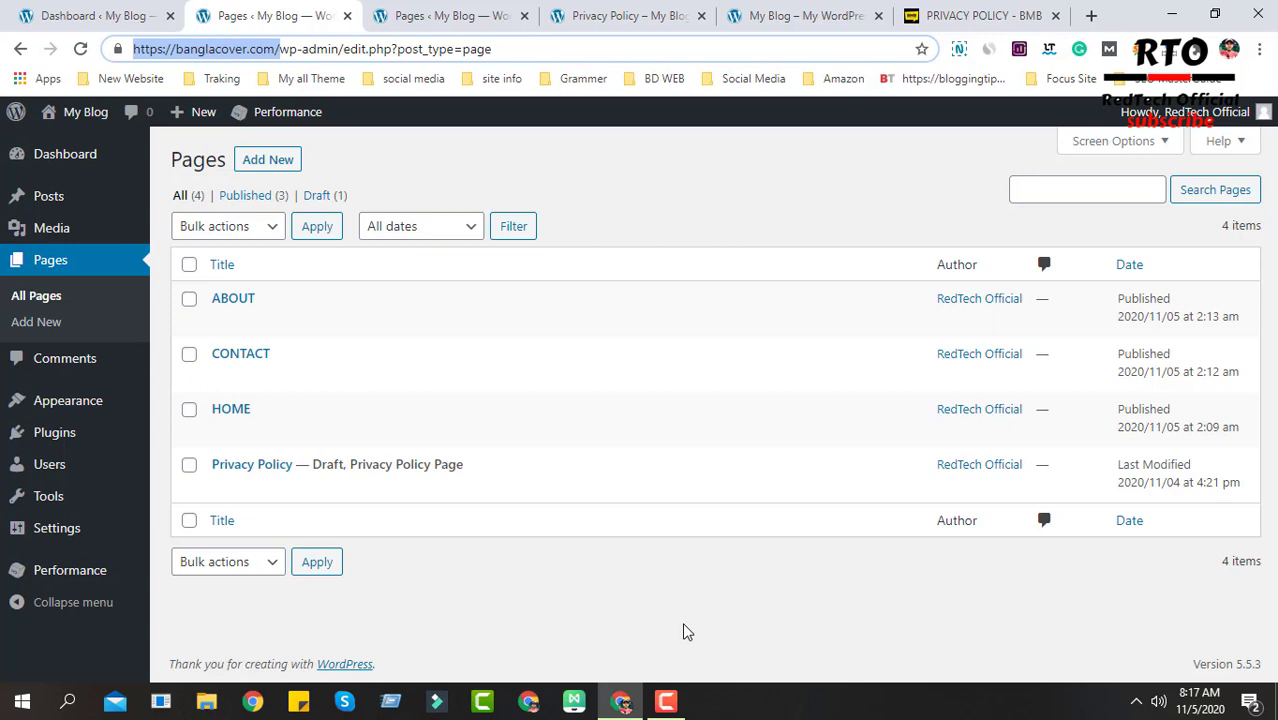
pyautogui.click(665, 700)
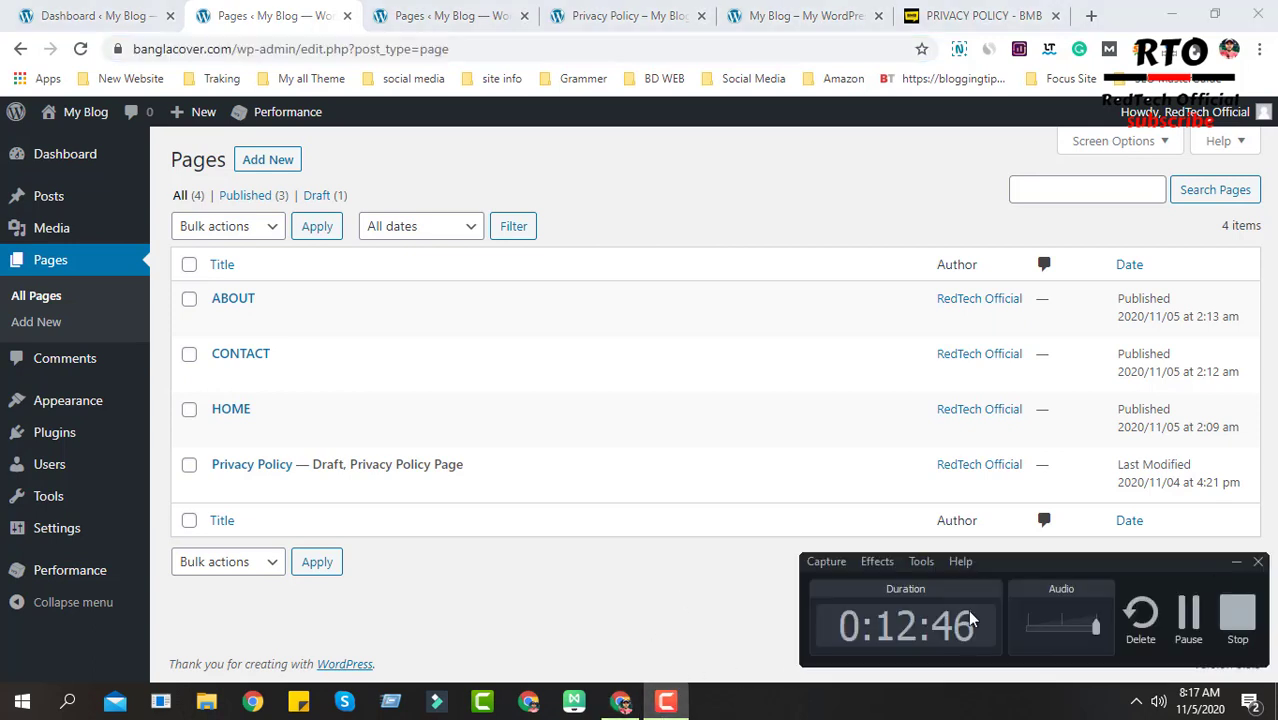